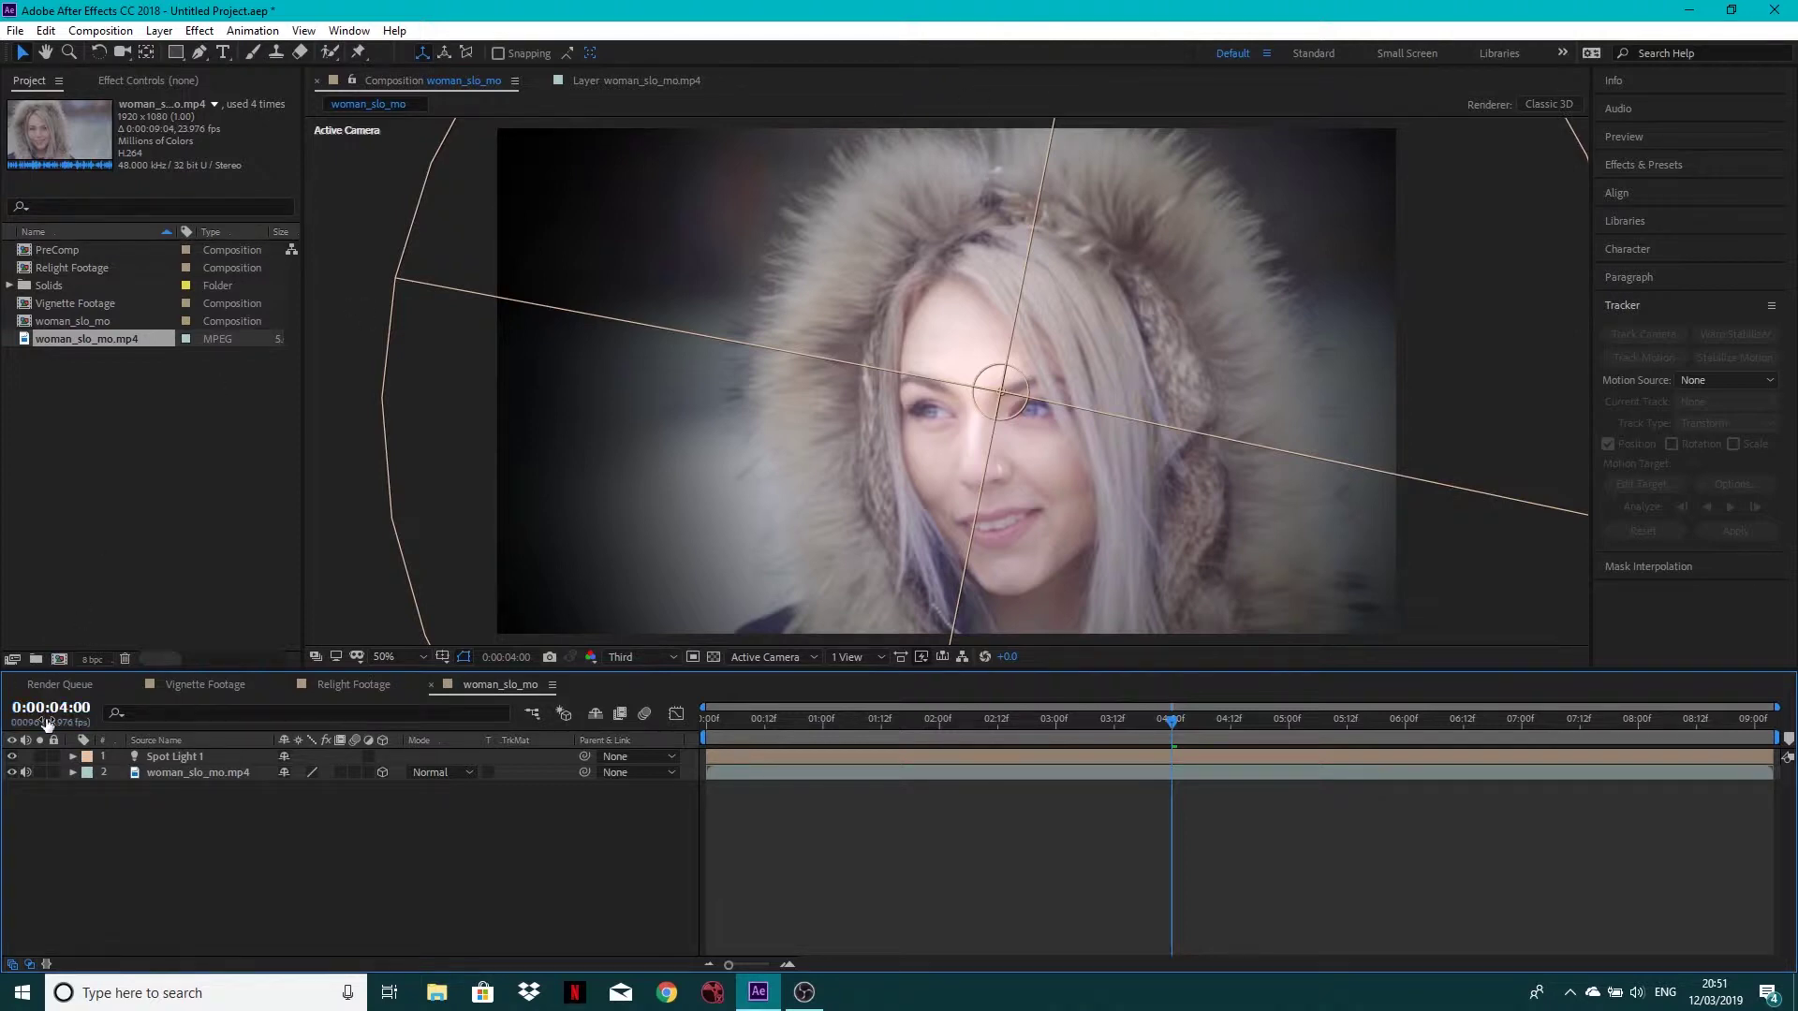
Hide Spot Light 1 to view the footage unlit, then select the woman_slo_mo.mp4 layer.
click(11, 758)
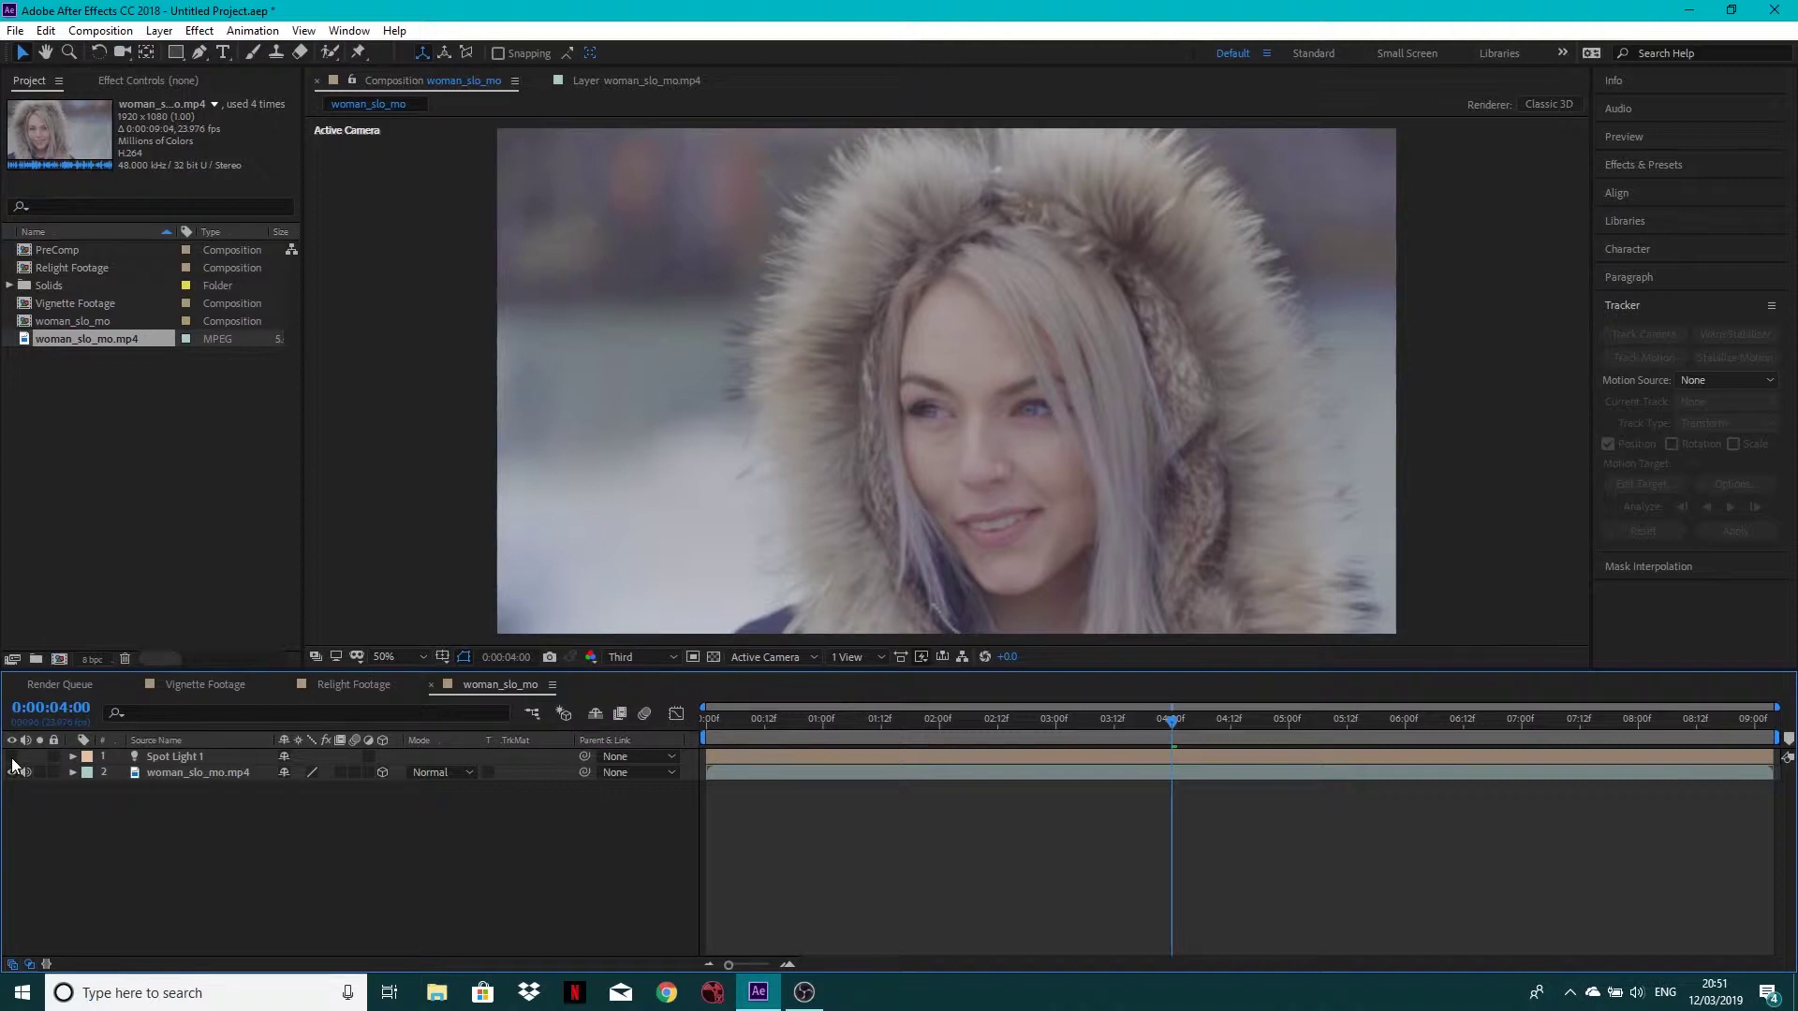
click(189, 771)
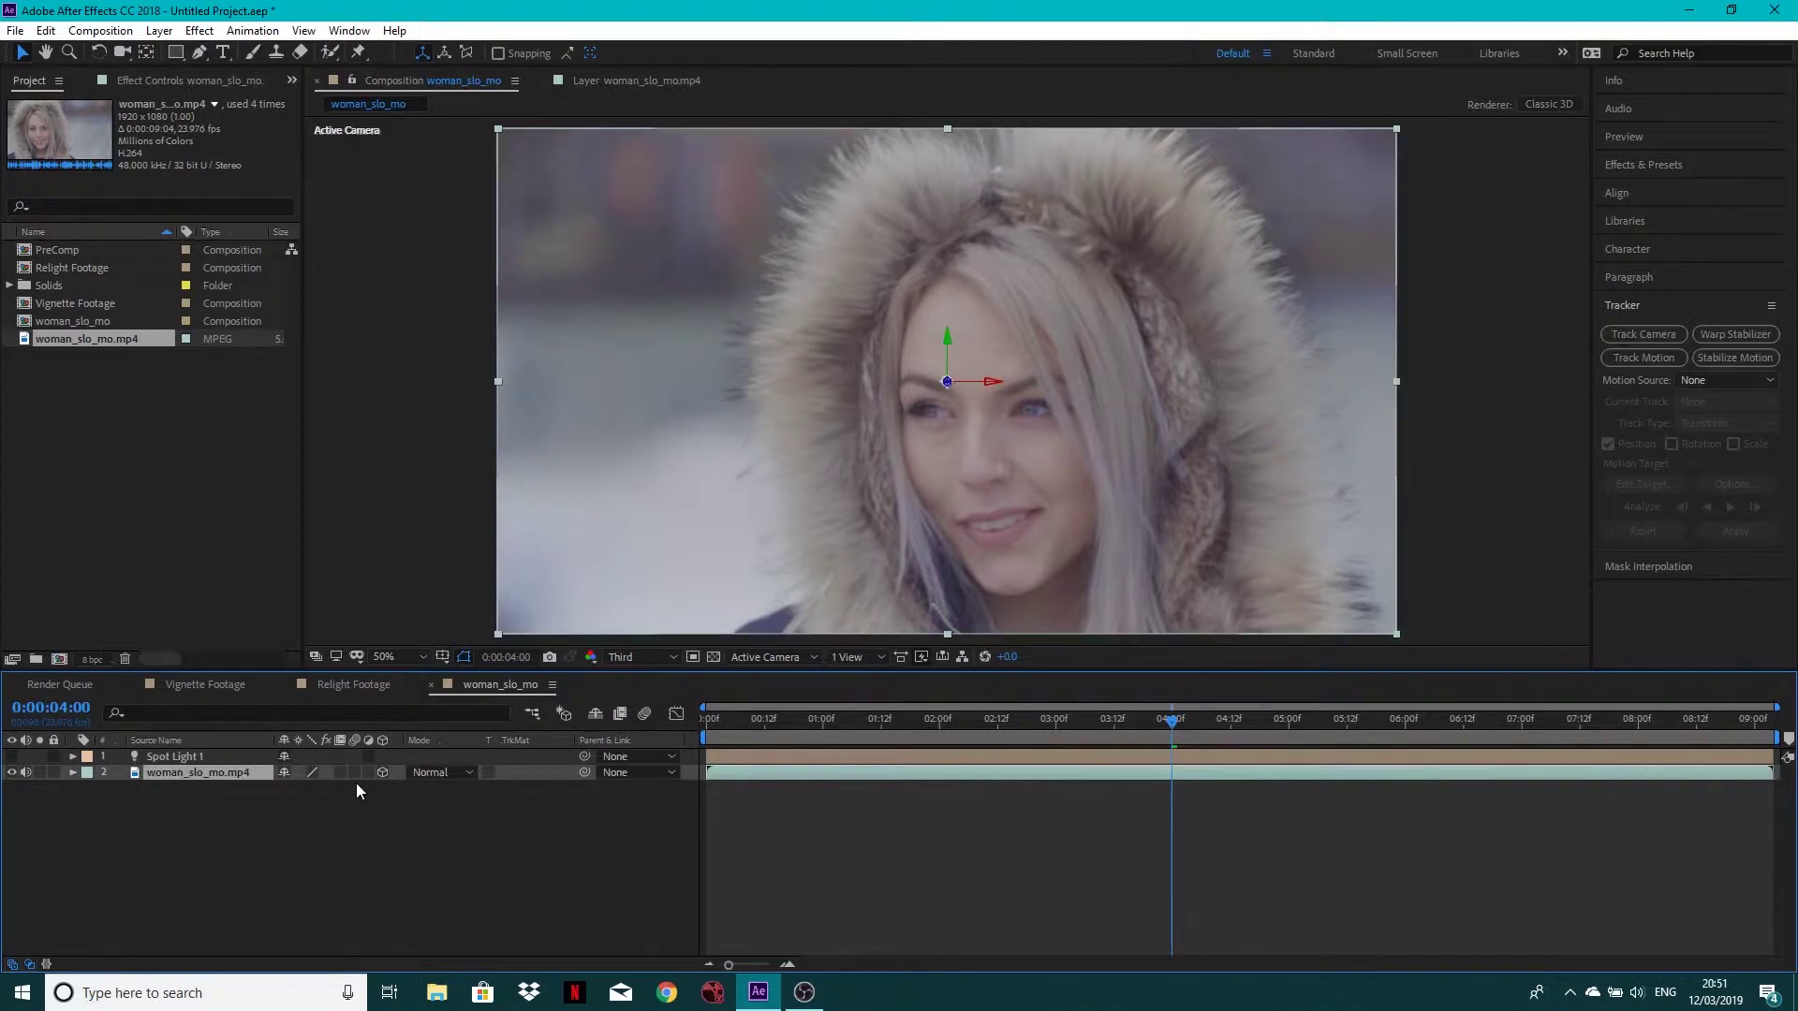
Turn Spot Light 1 back on and expand its Transform and Light Options.
click(12, 757)
click(157, 757)
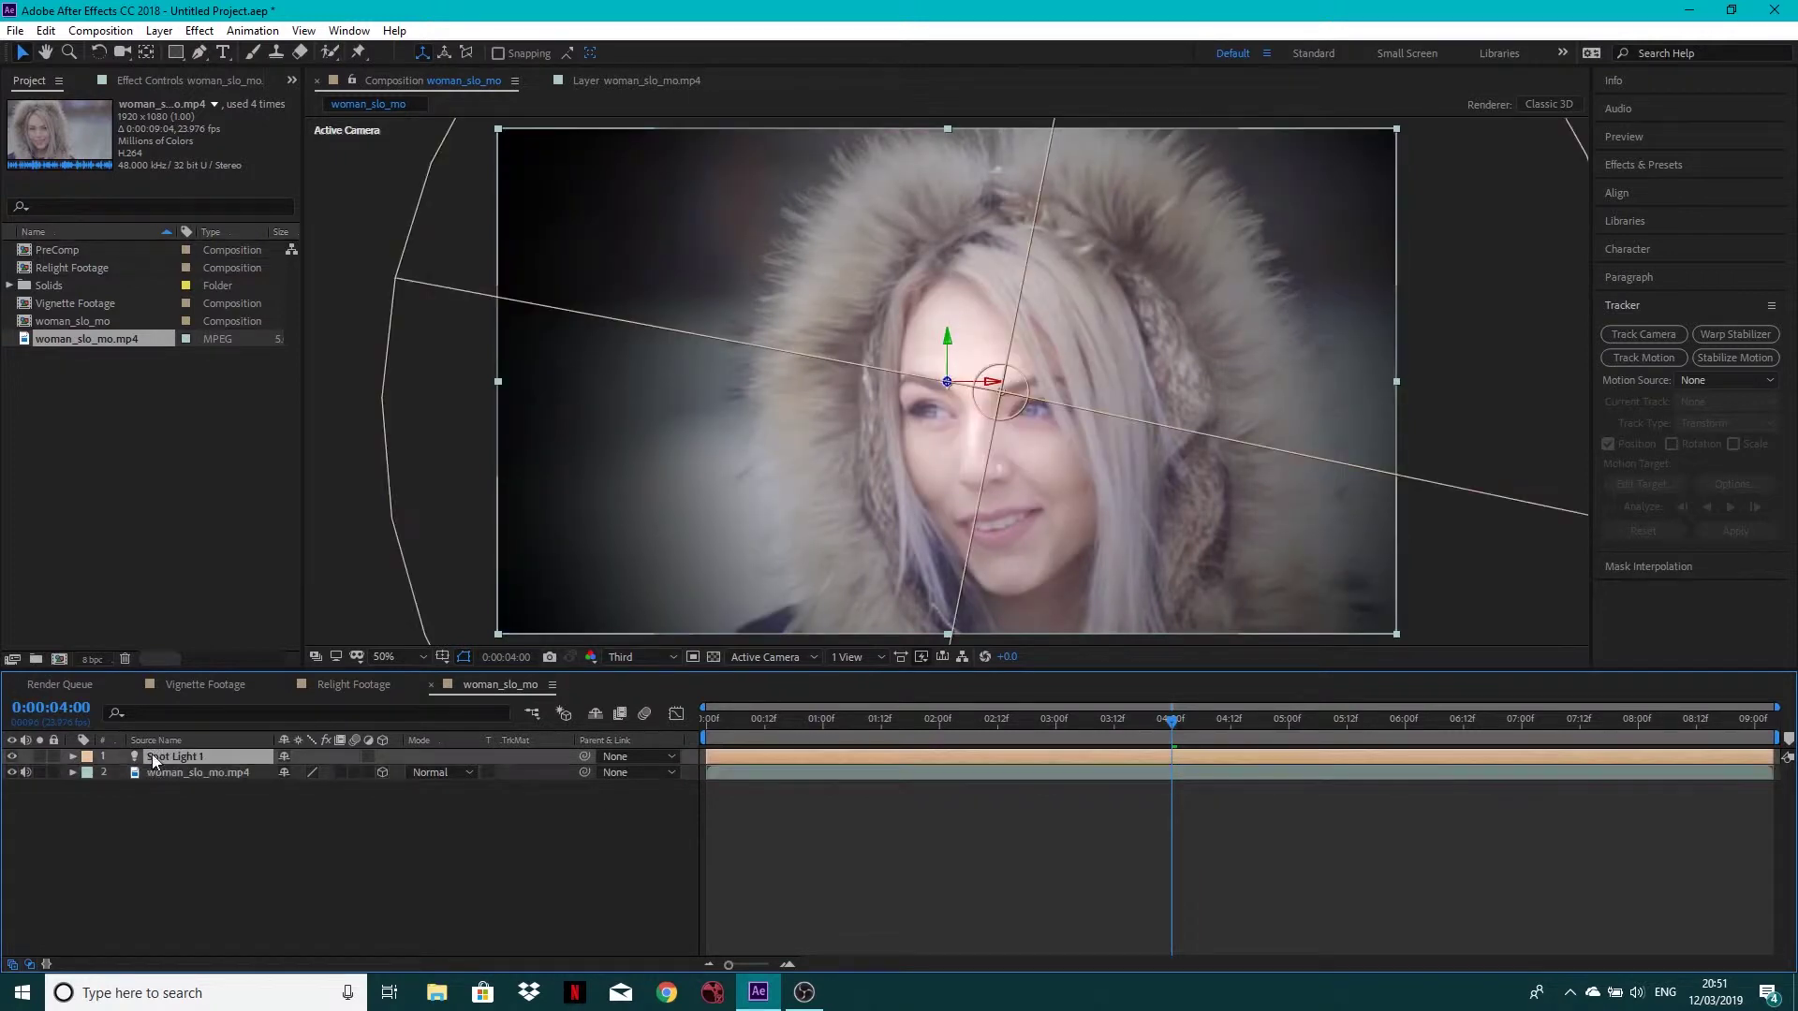
click(73, 757)
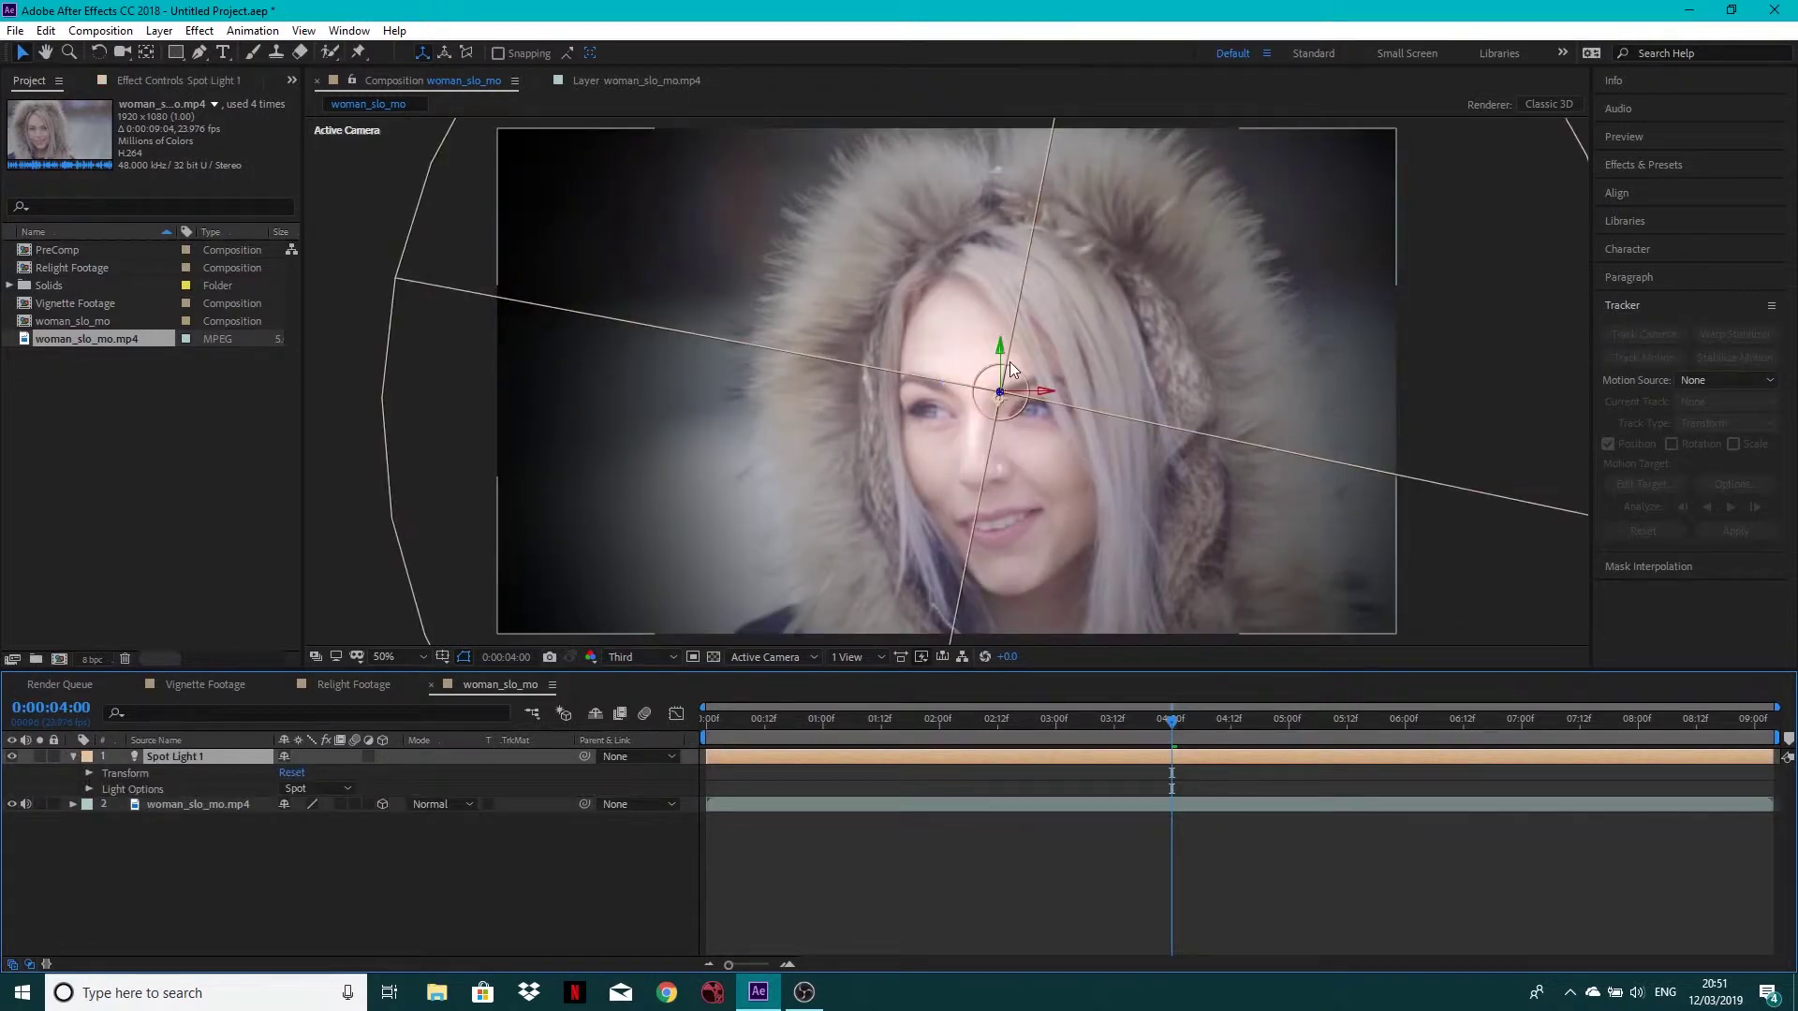
click(88, 773)
click(89, 884)
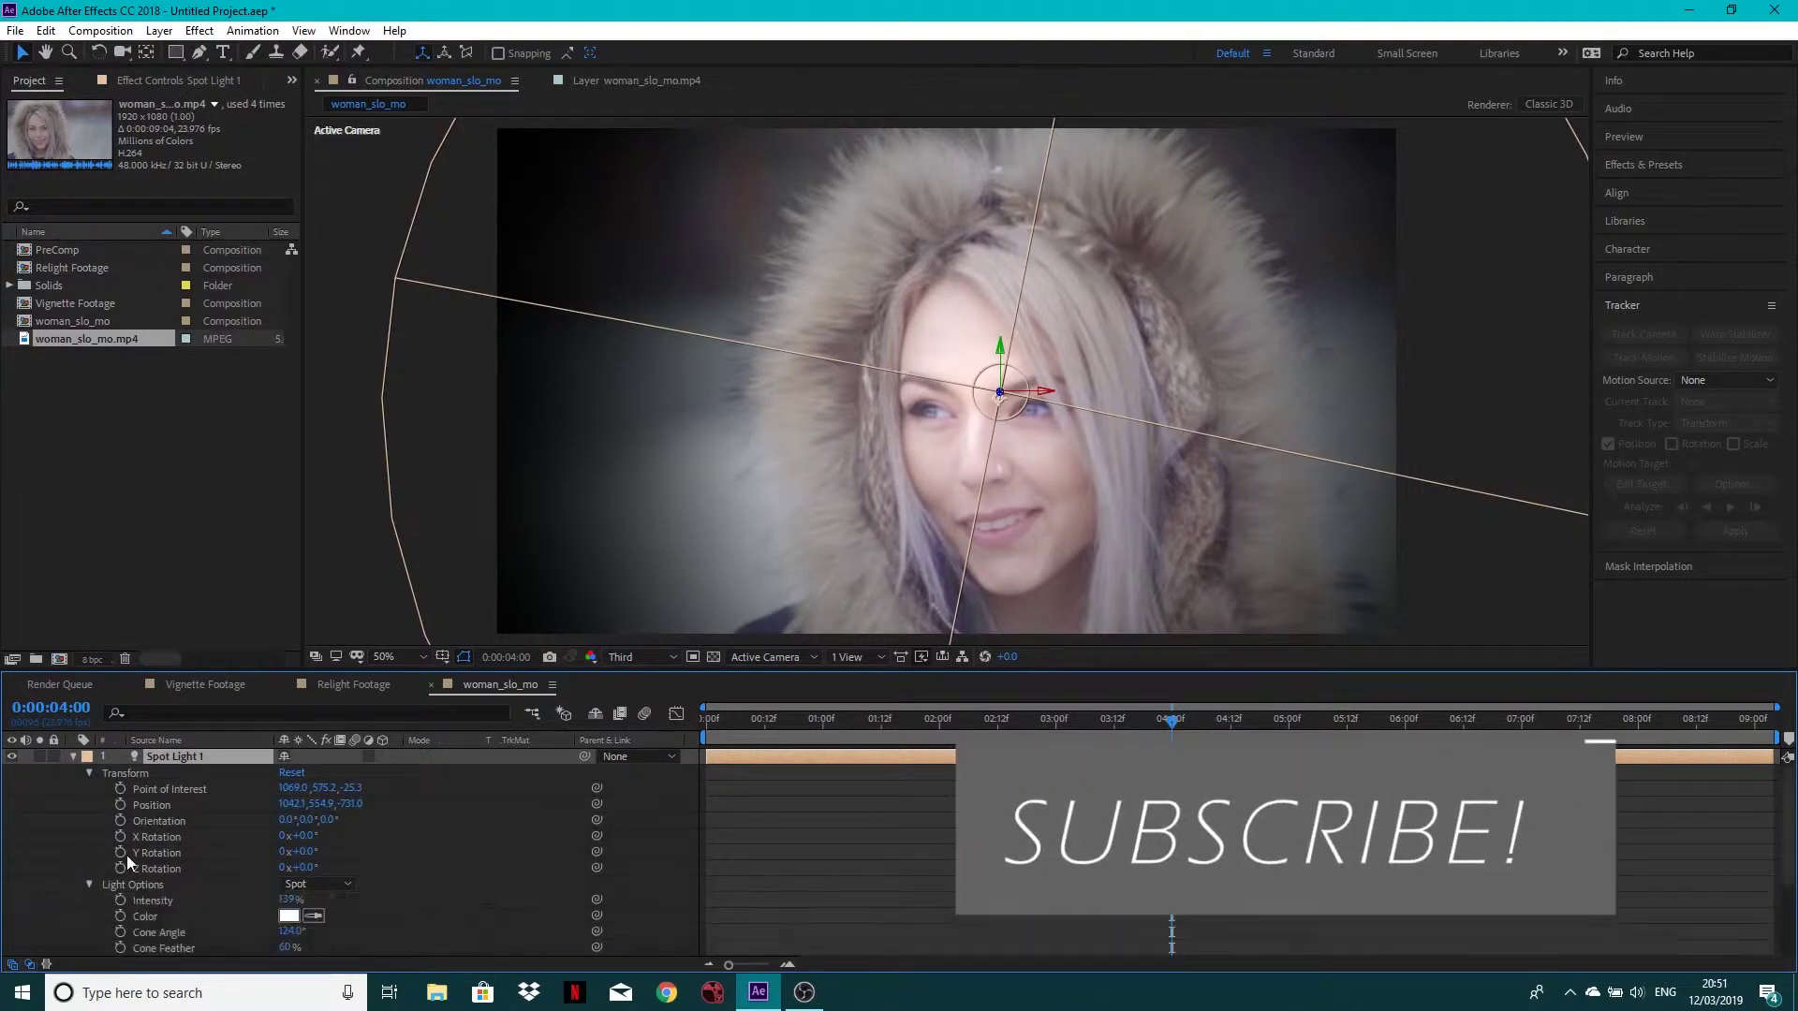
scroll(140, 847, down, 3)
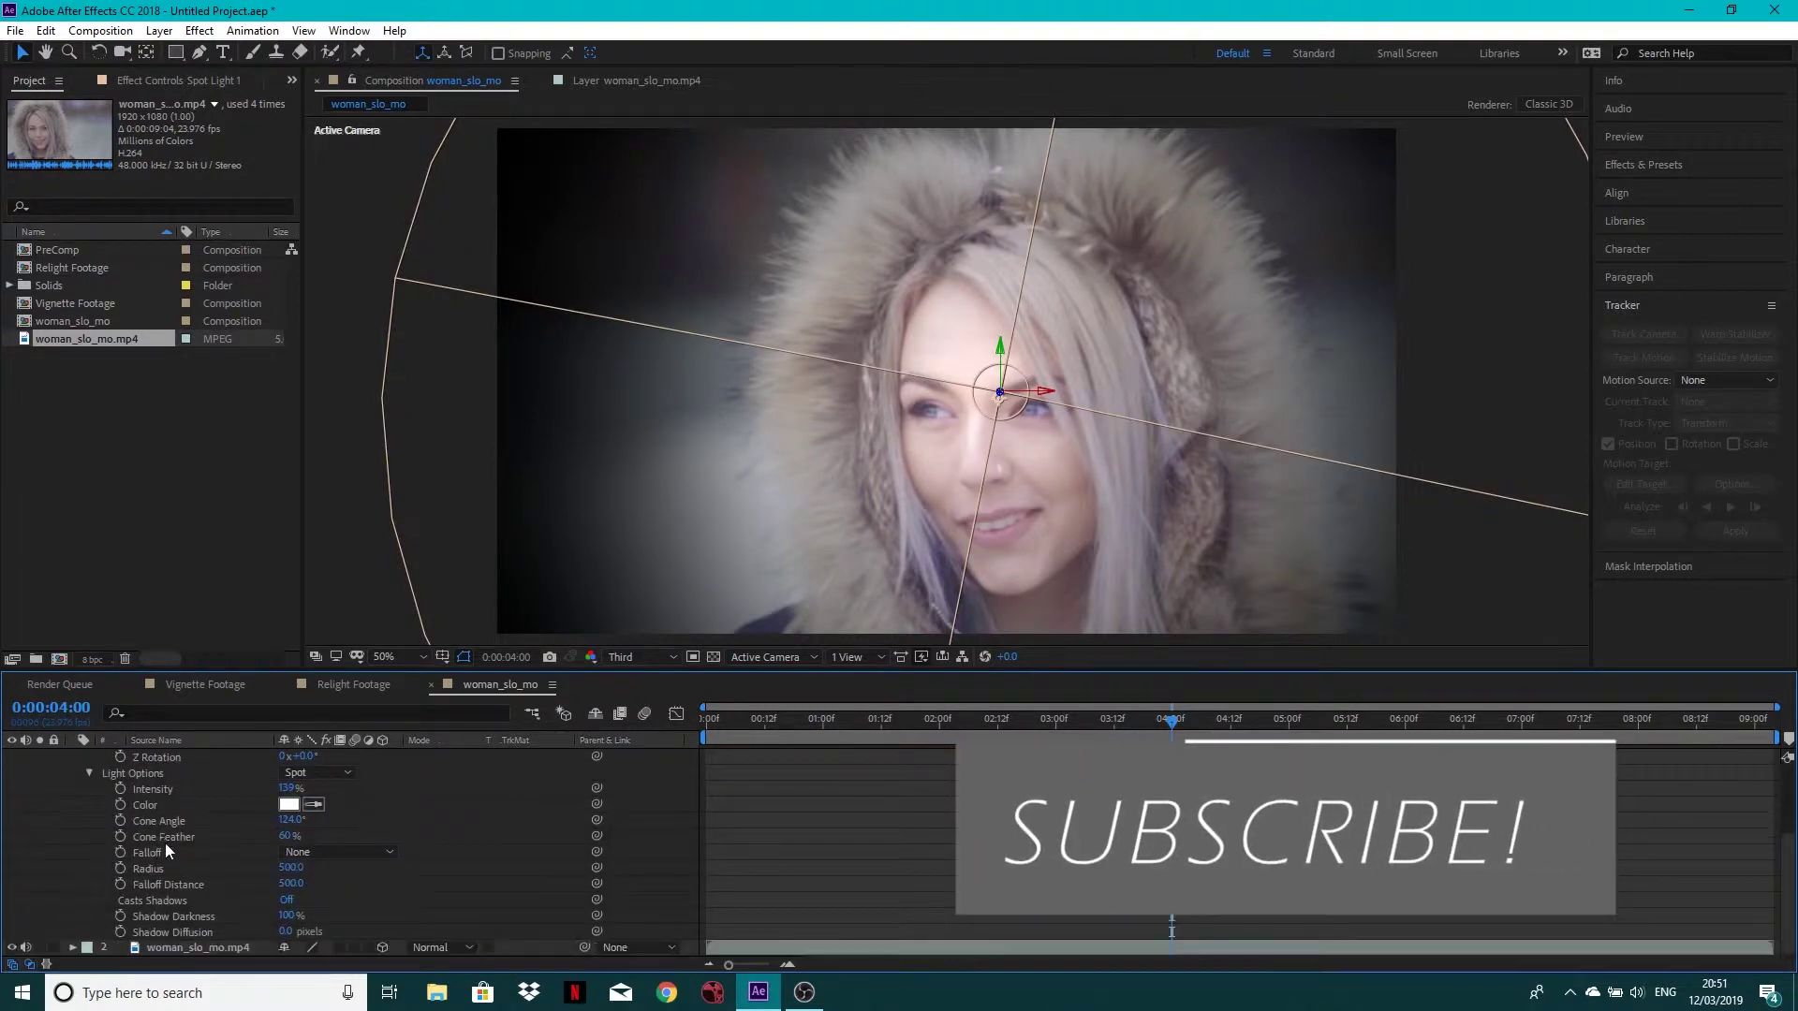
Set the light's Intensity to 140%, Cone Angle to 105° and Cone Feather to 100%.
click(286, 789)
text(140)
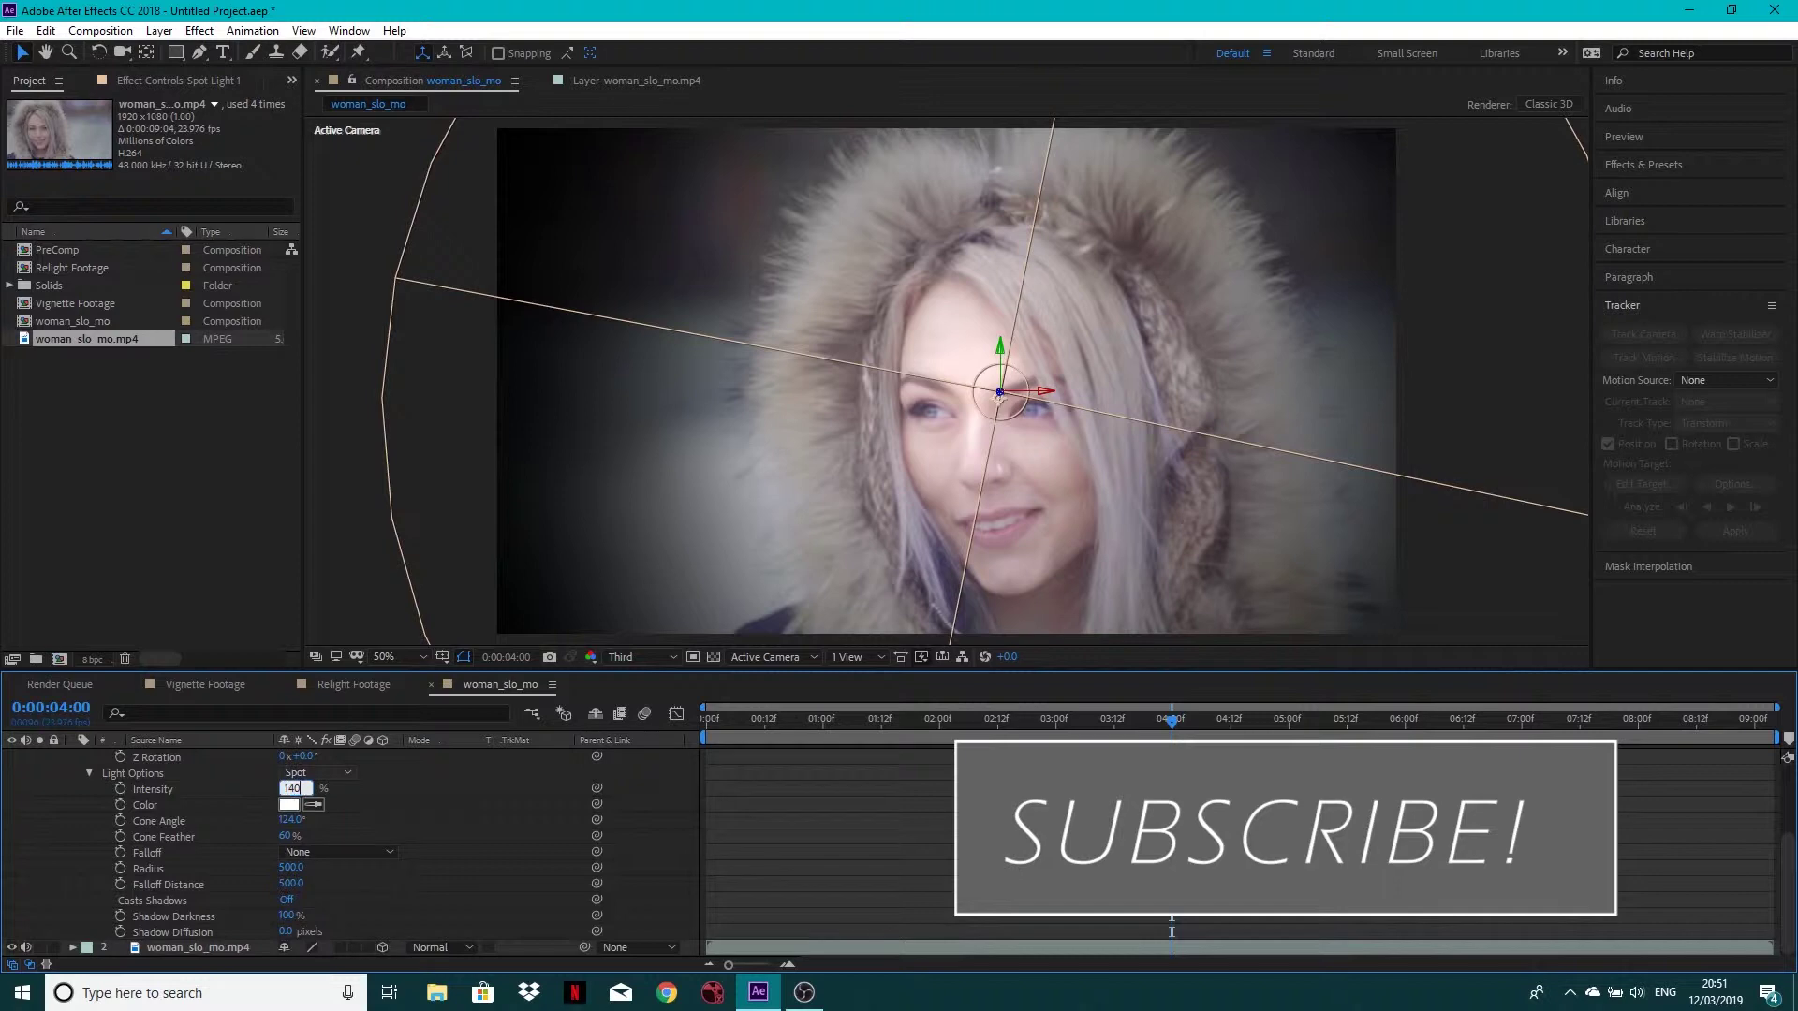
key(Return)
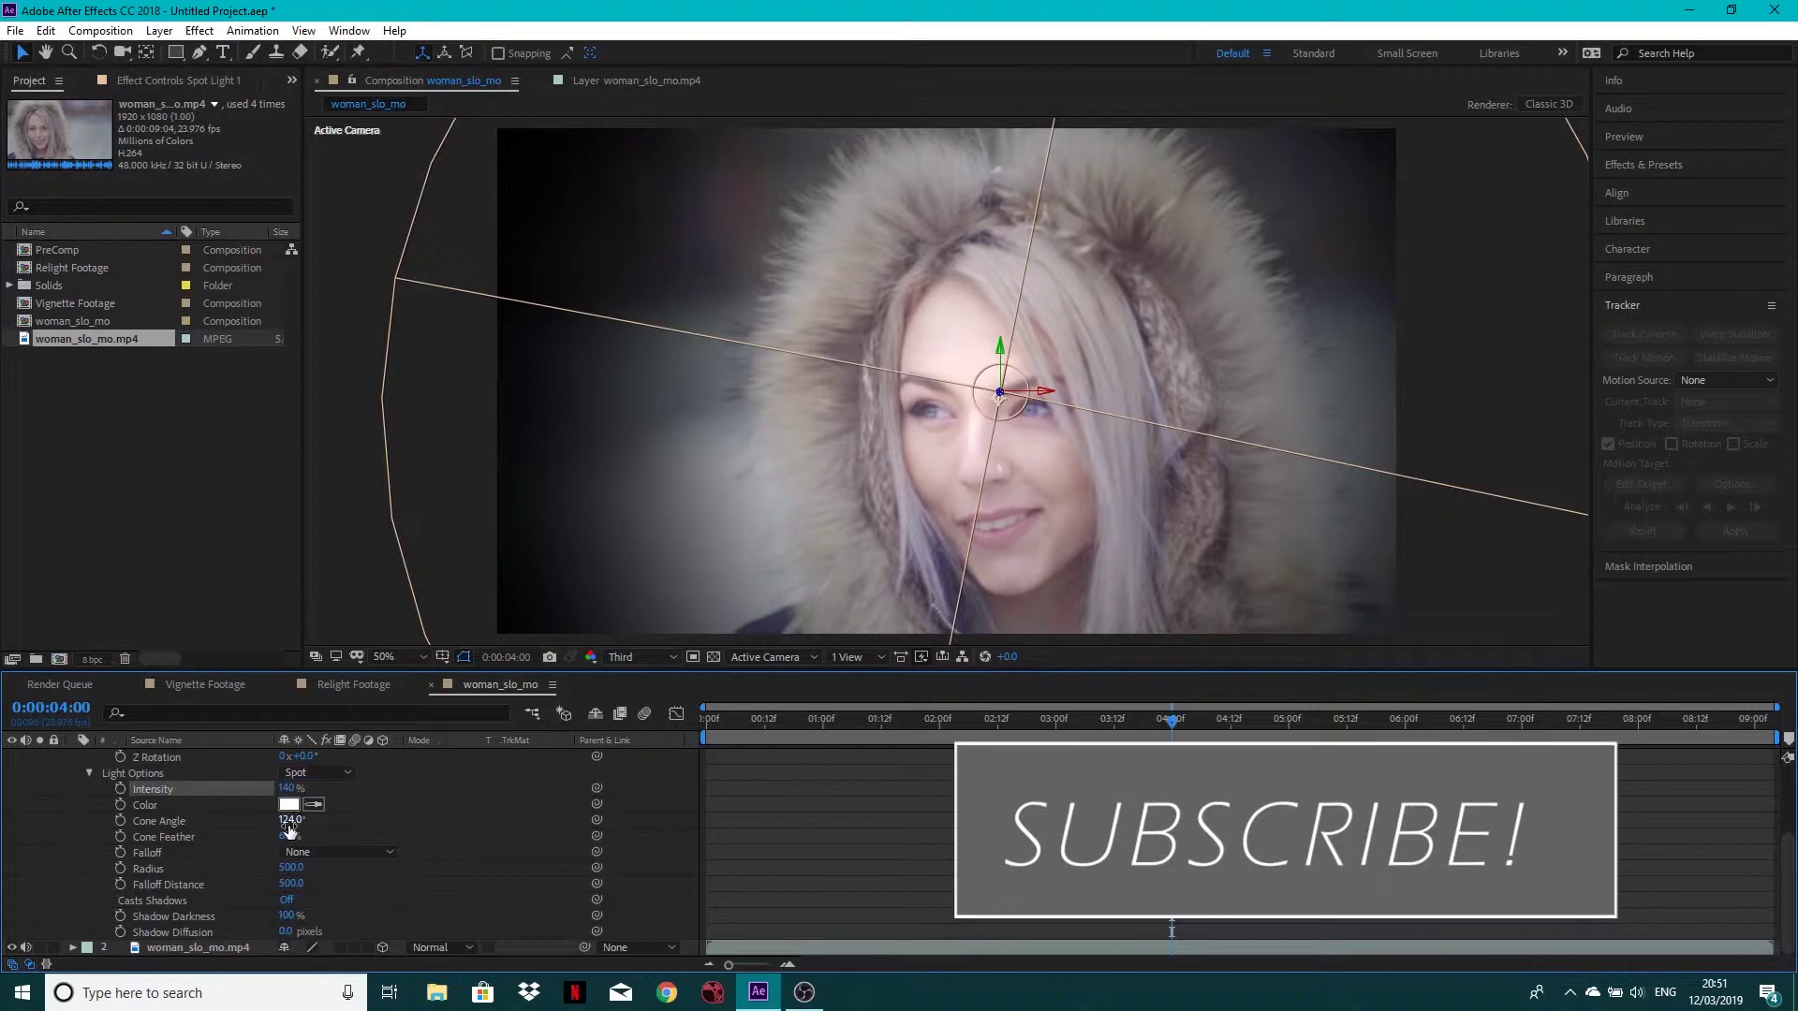
drag(286, 819, 268, 825)
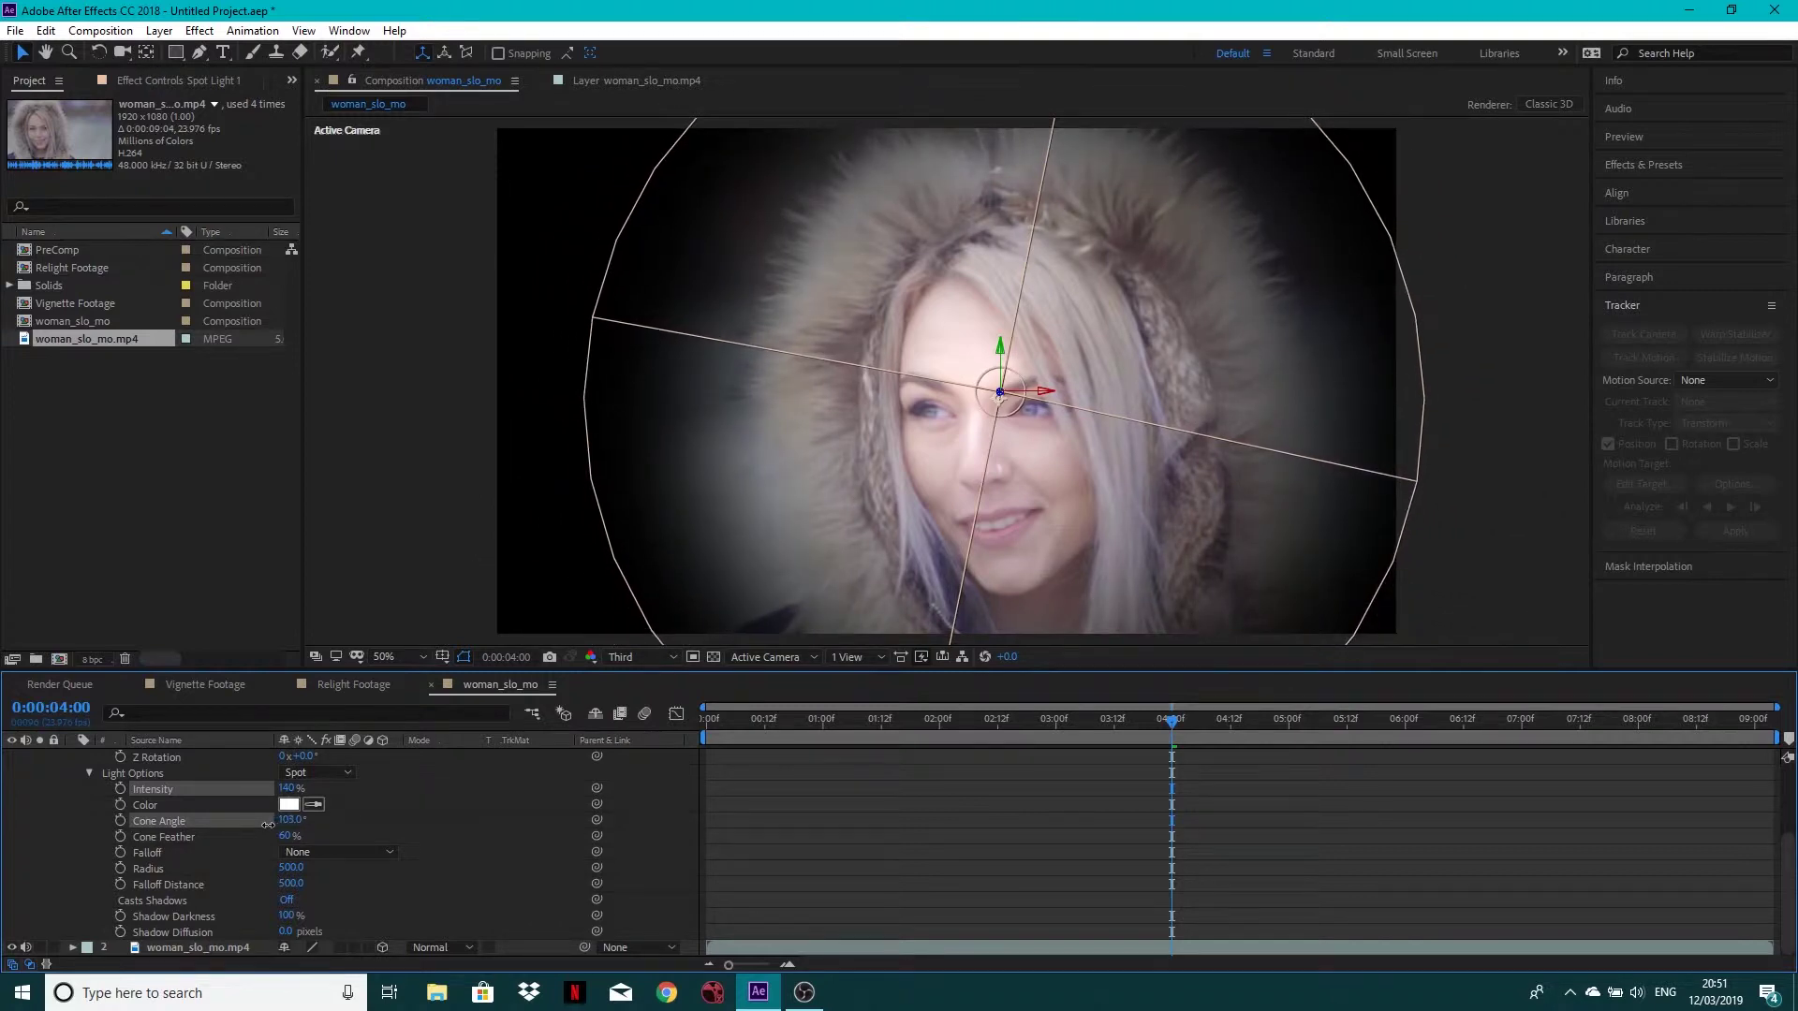
click(291, 820)
text(1)
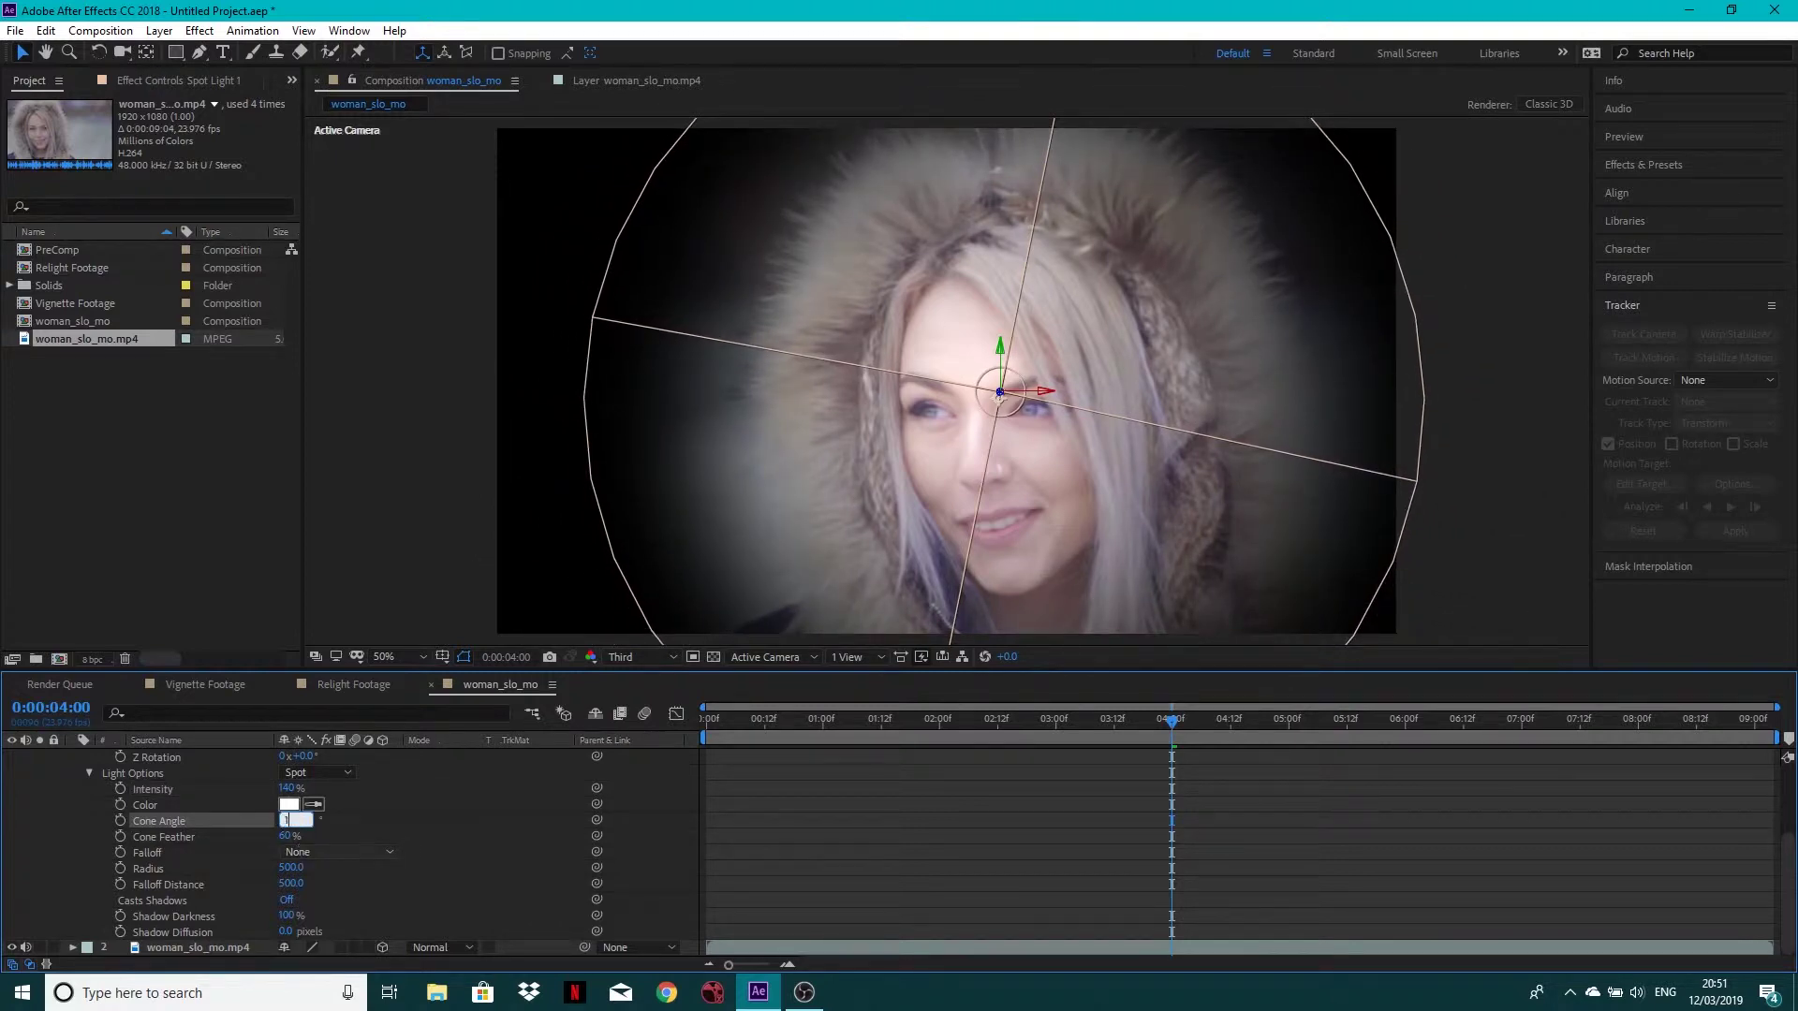
text(05)
key(Return)
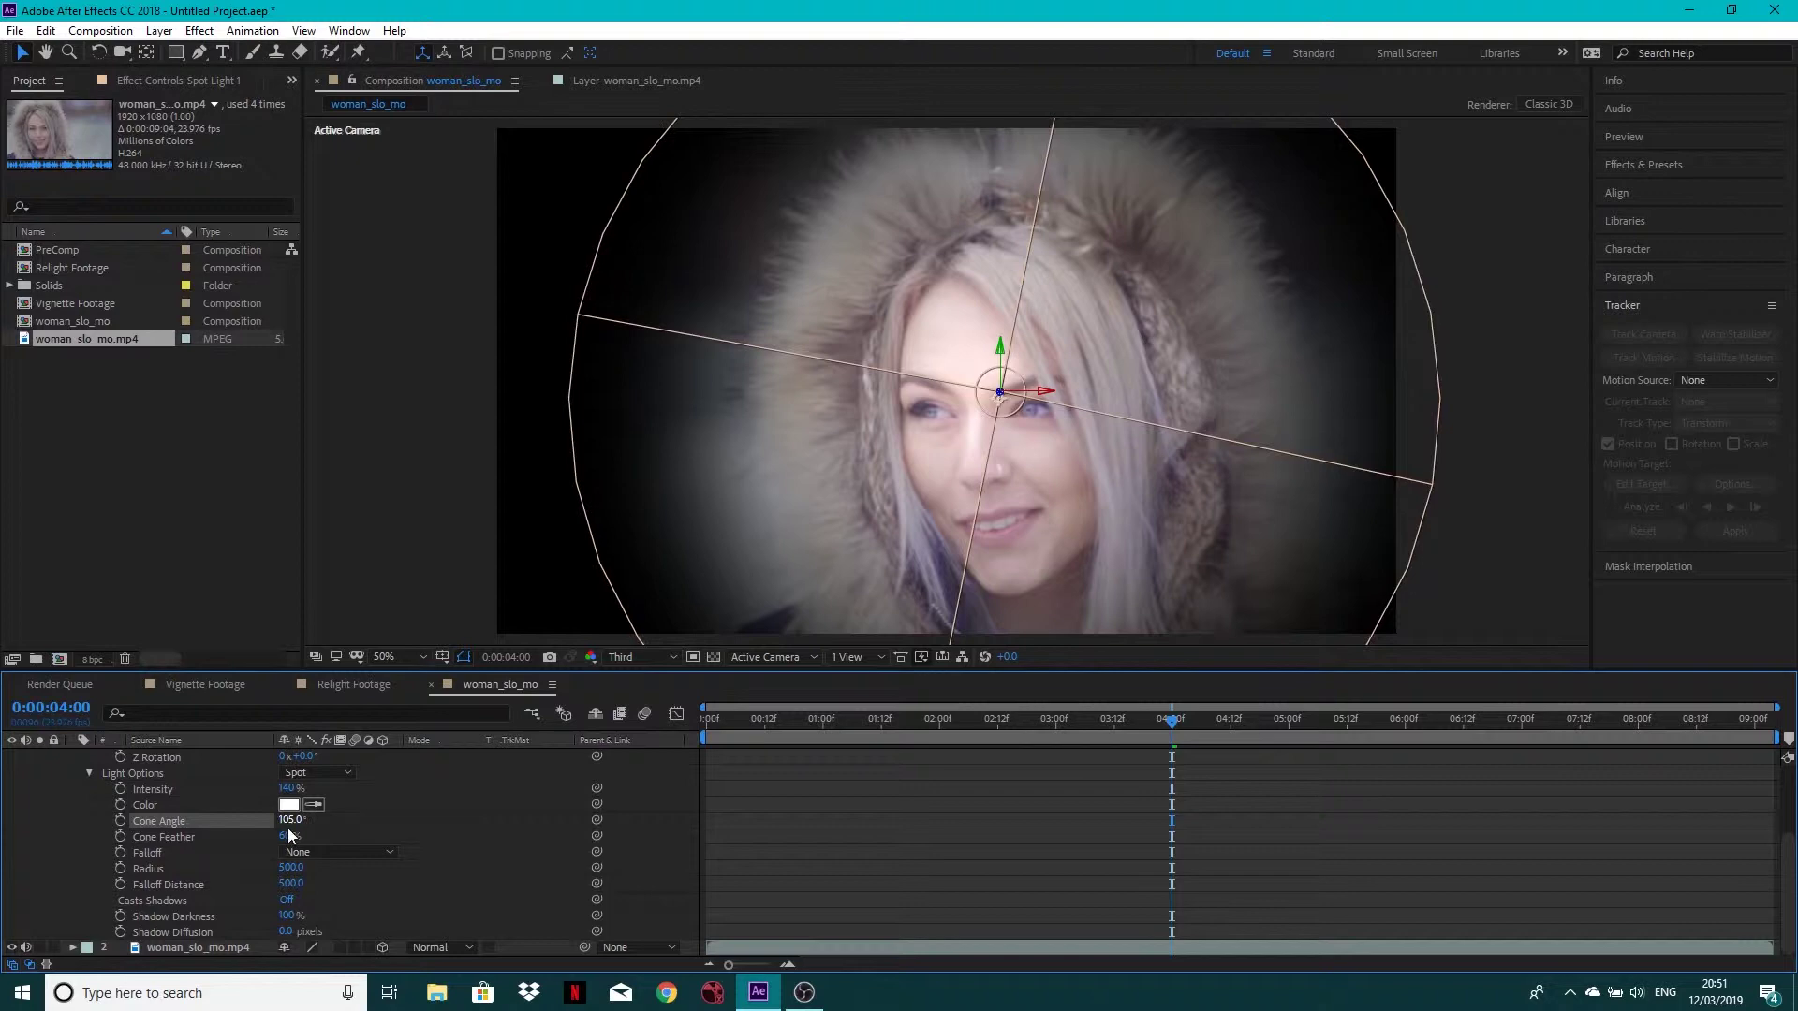
drag(288, 835, 334, 834)
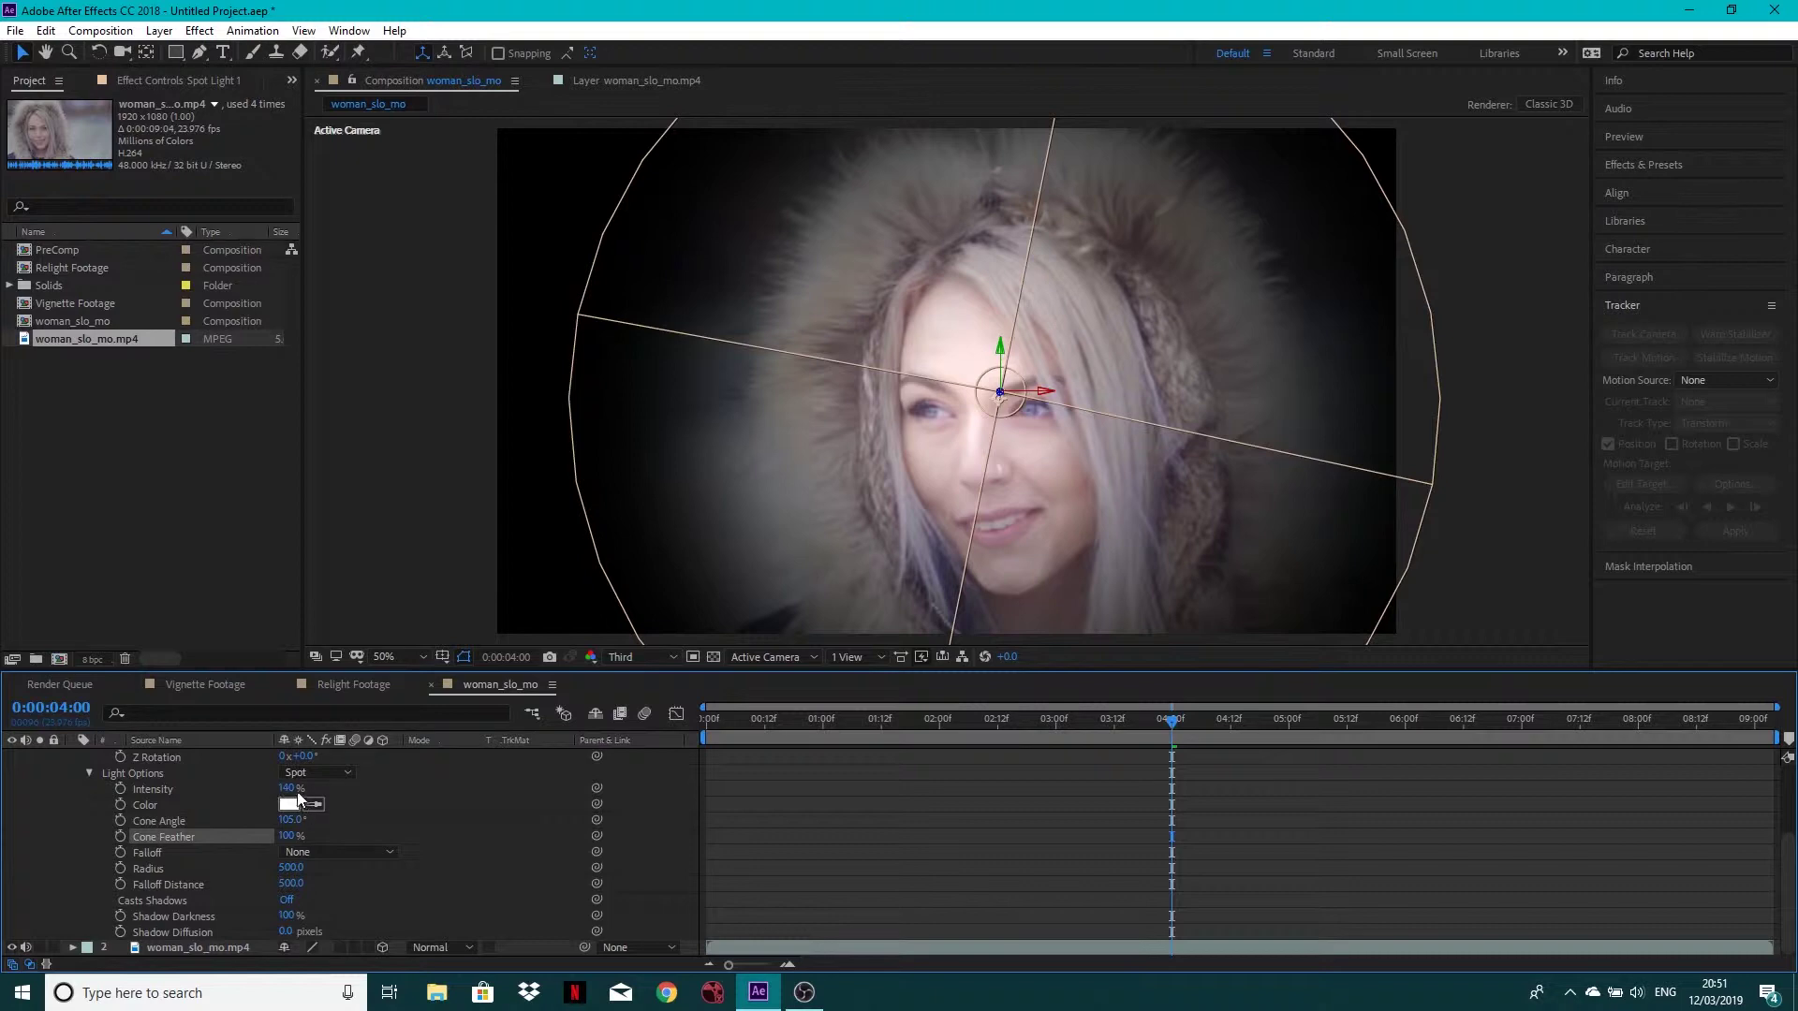
drag(296, 822, 298, 822)
Collapse Spot Light 1's Light Options, Transform group and layer properties.
scroll(75, 862, up, 3)
click(87, 869)
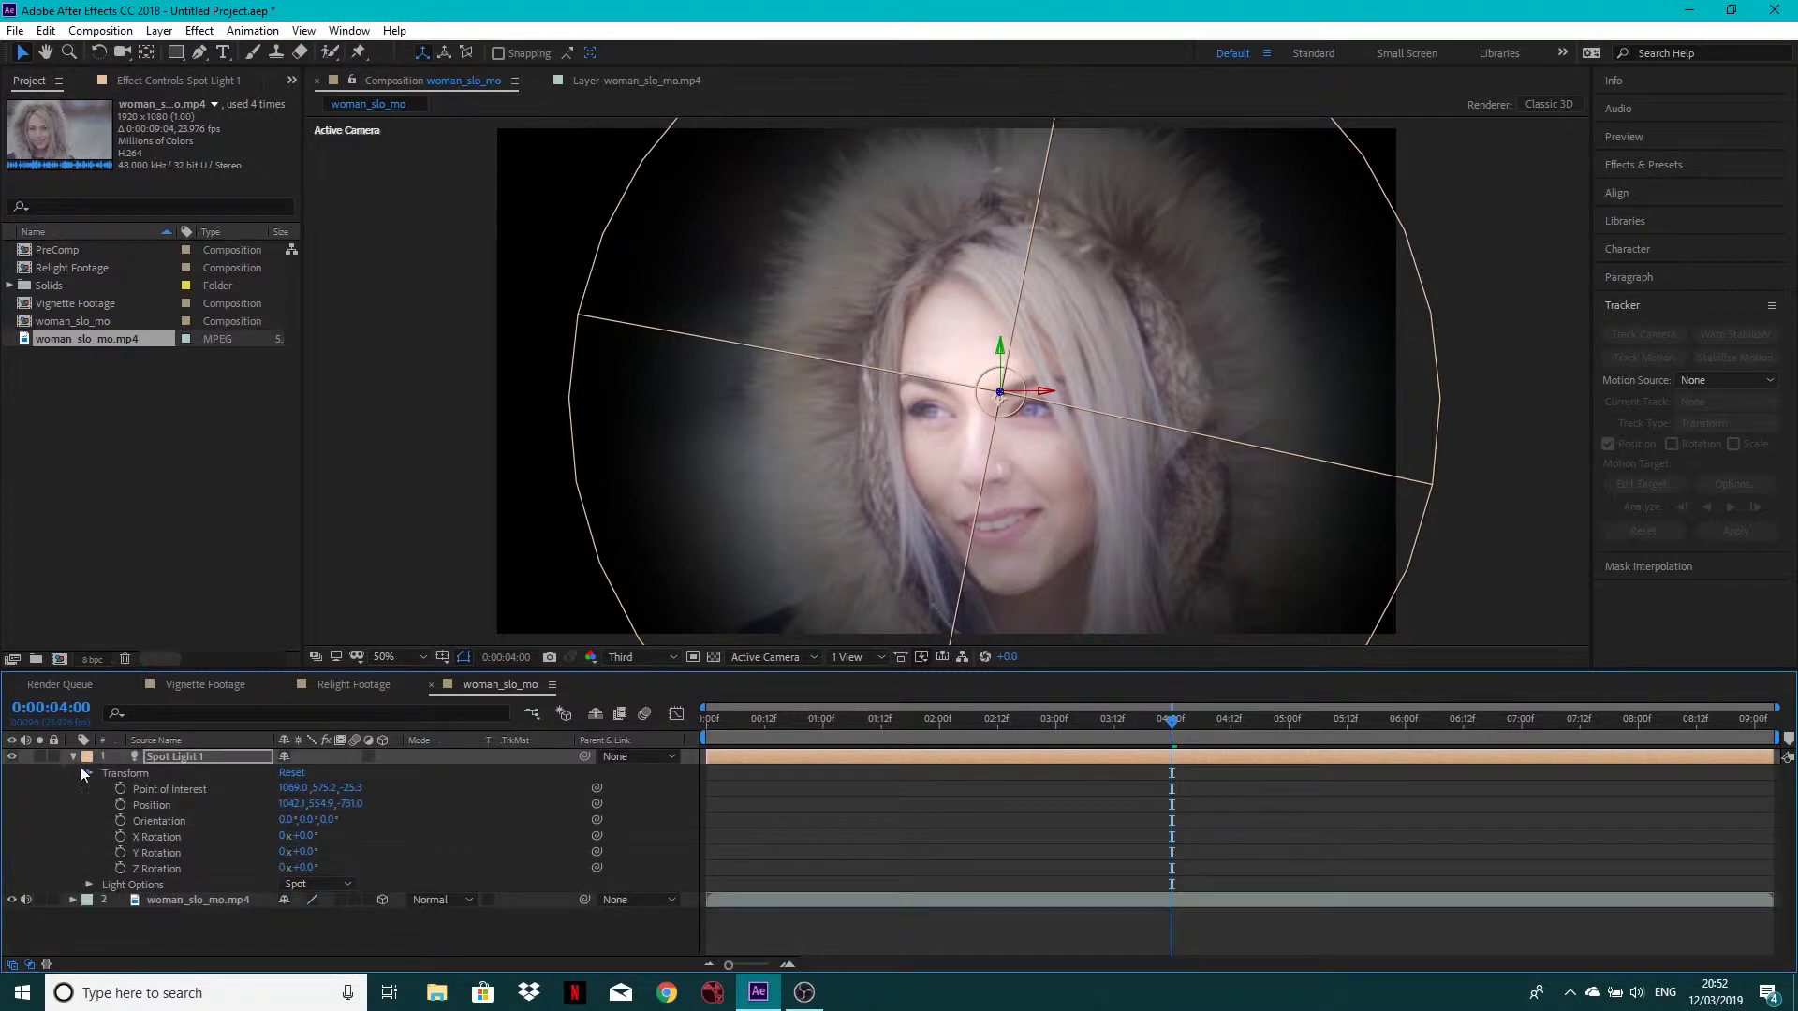
click(87, 773)
click(73, 757)
Enter a new Specular Intensity in woman_slo_mo.mp4's Material Options, then collapse Material Options.
click(73, 773)
scroll(79, 774, down, 1)
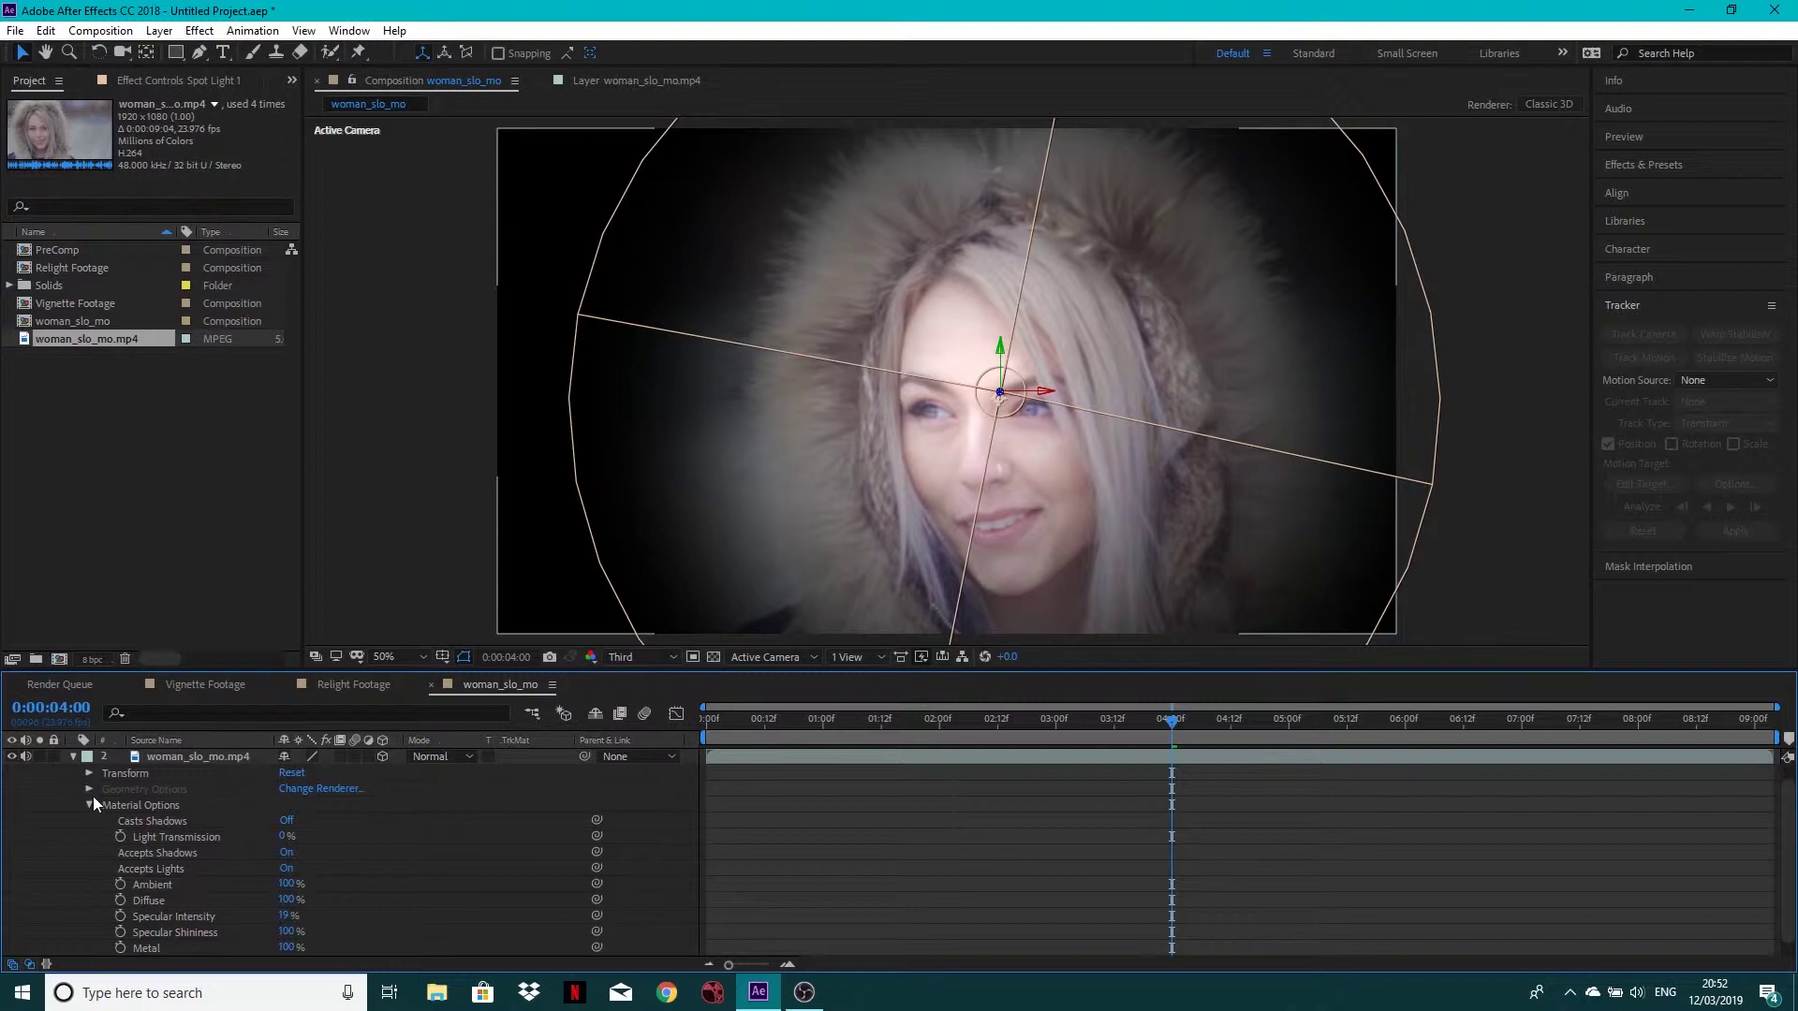
scroll(317, 911, down, 1)
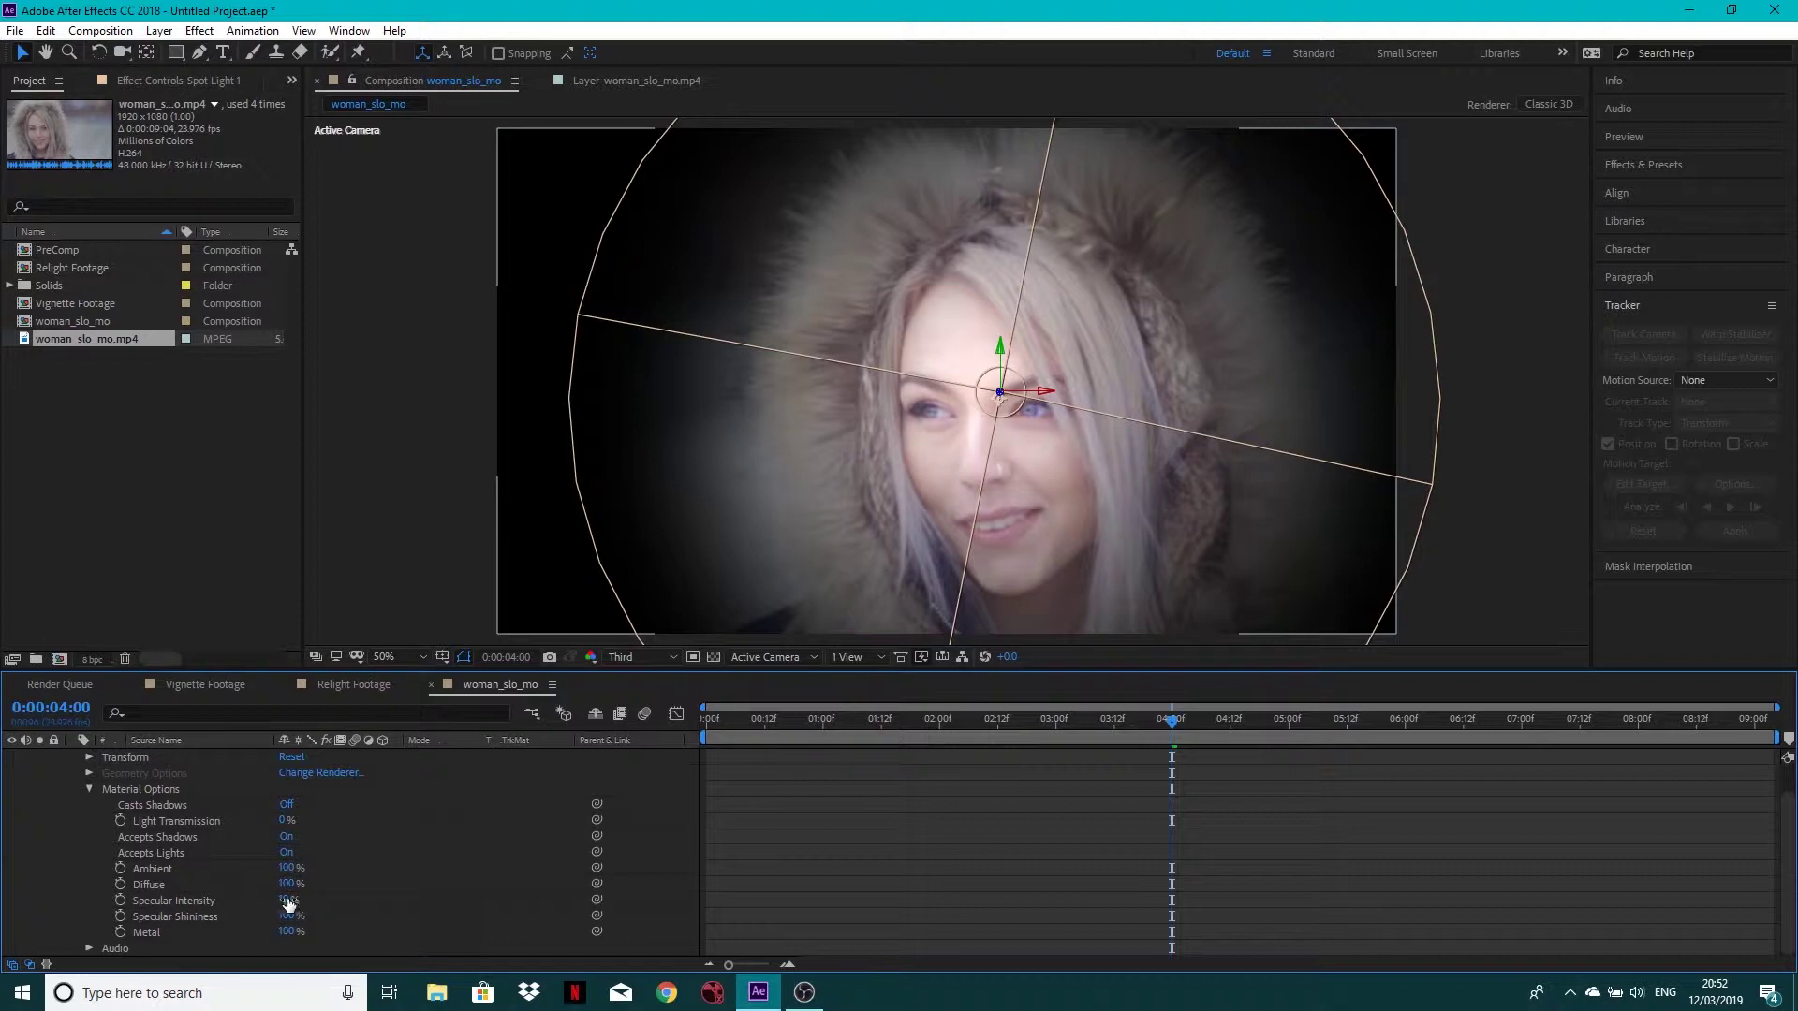
click(288, 901)
text(20)
click(287, 901)
text(80)
key(Return)
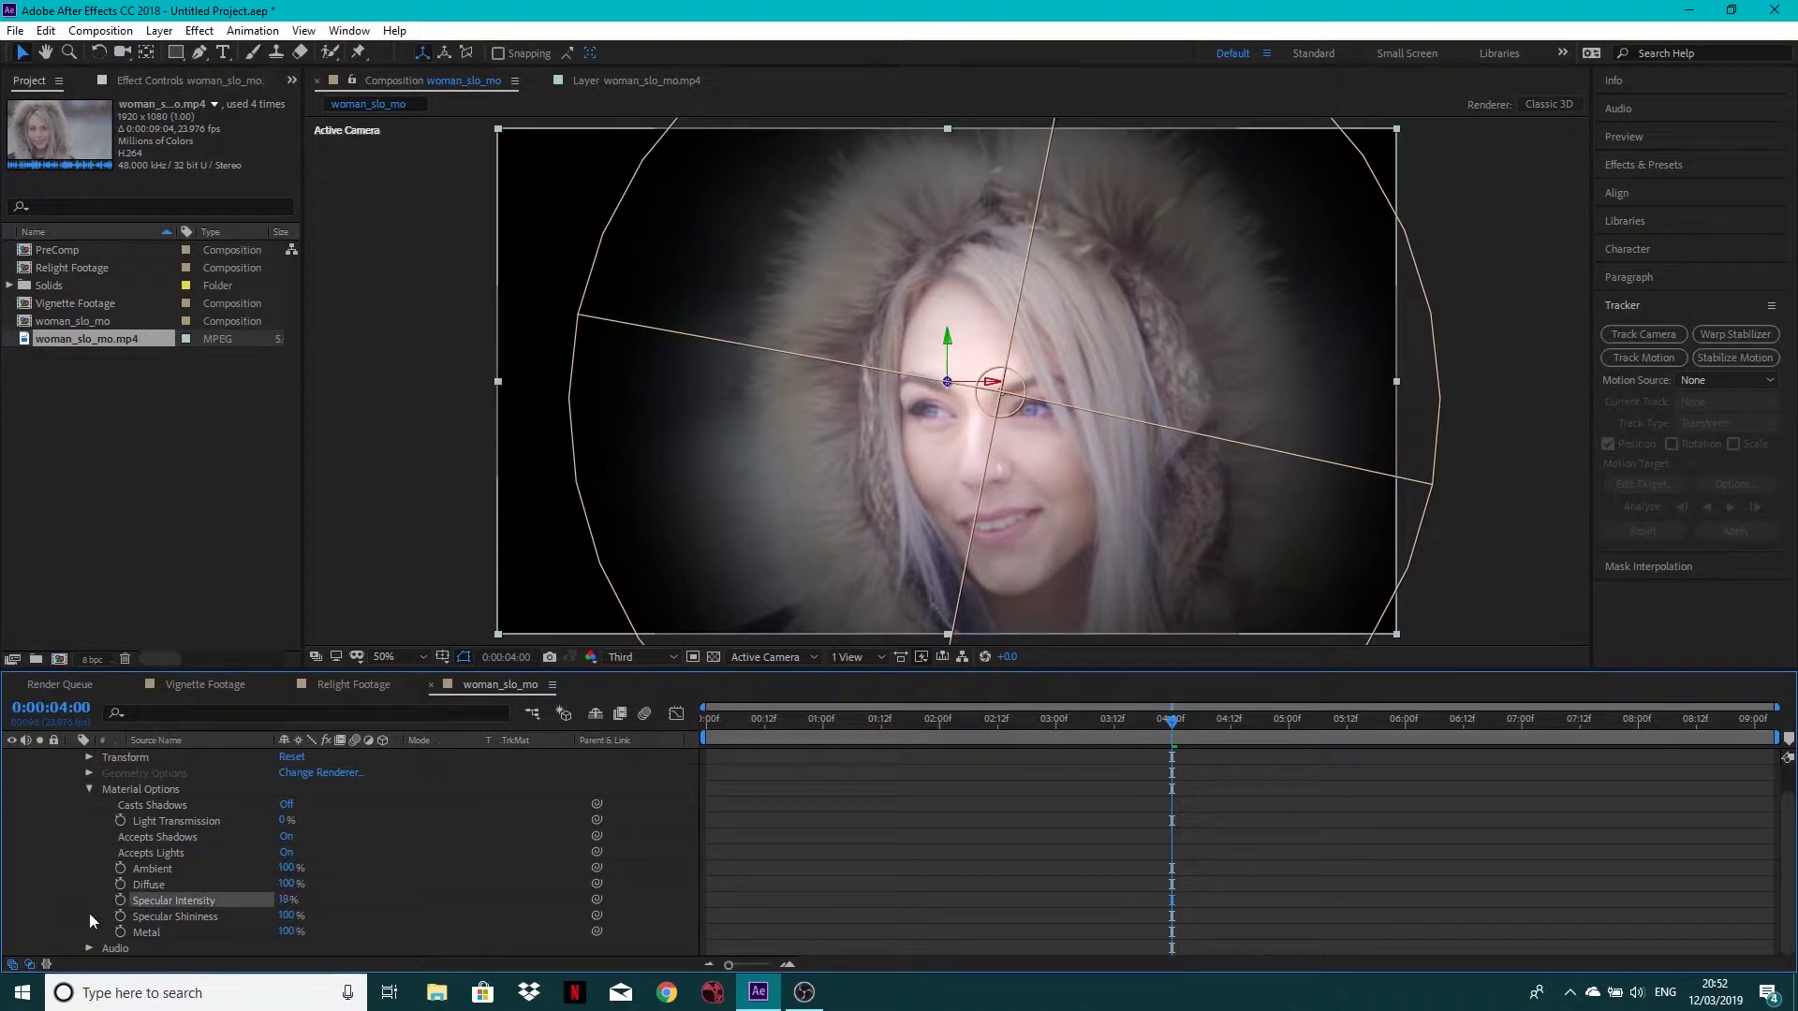
click(89, 789)
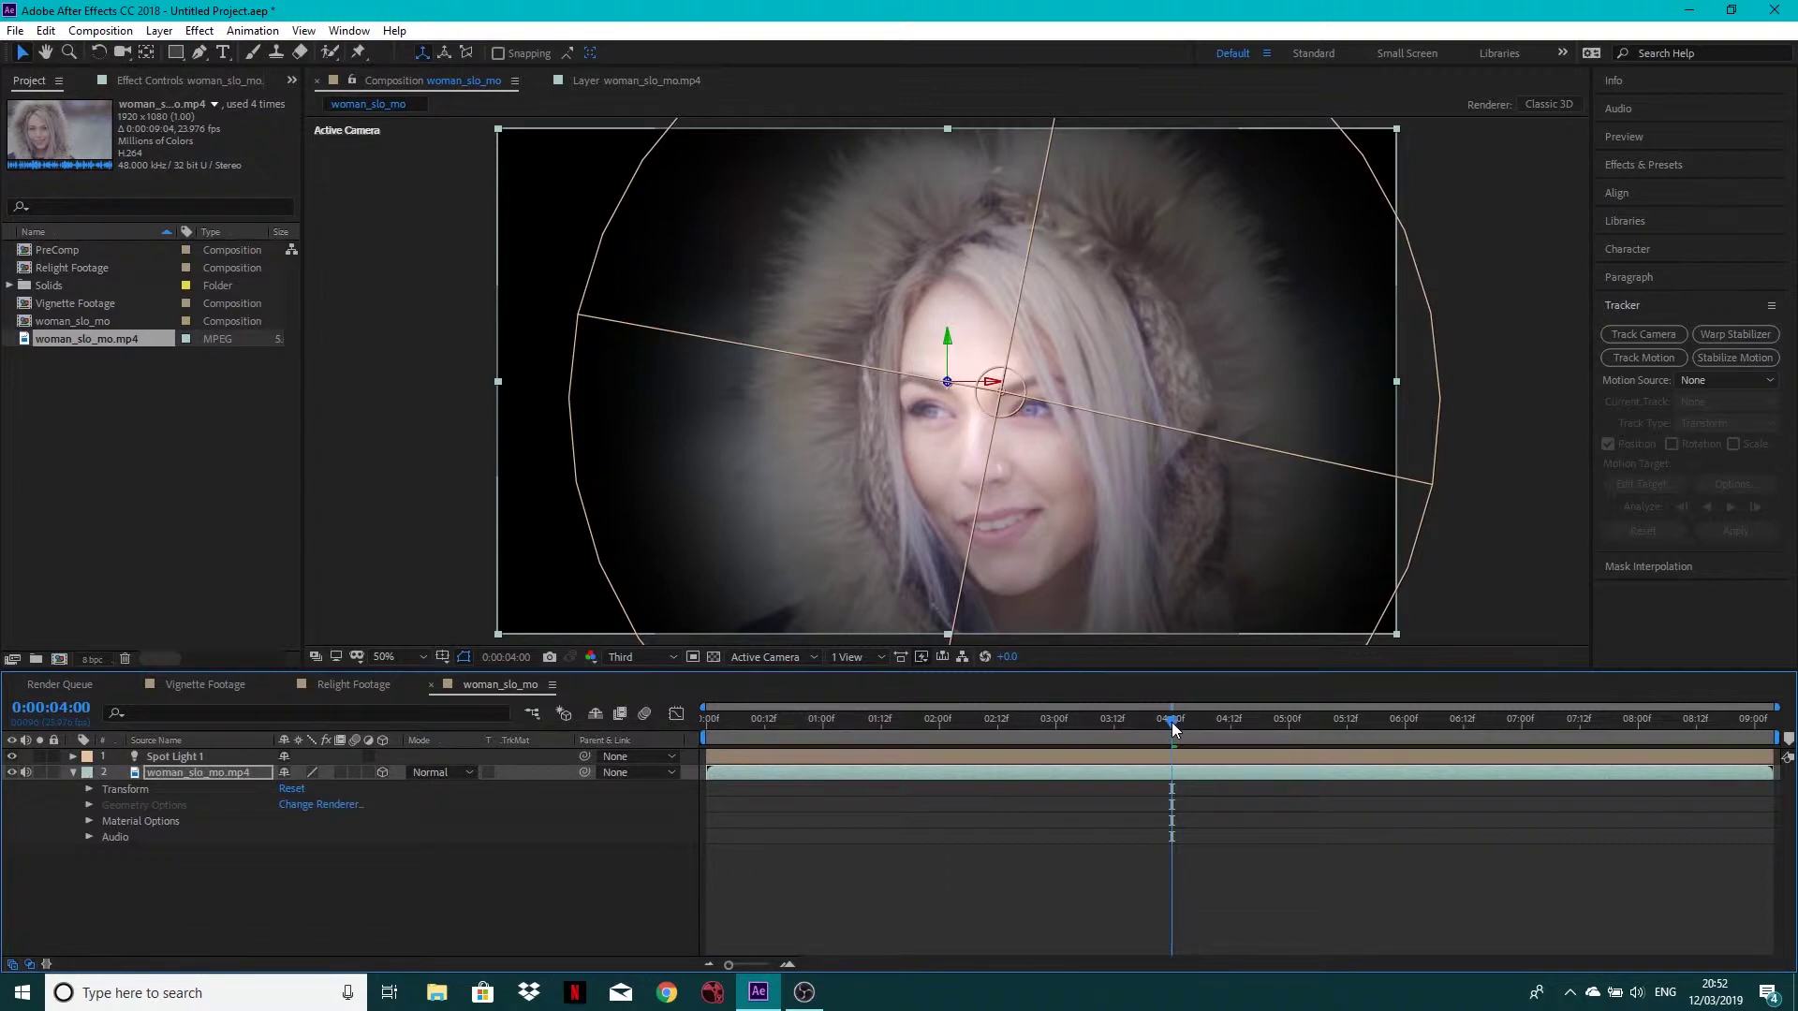
mouse_move(1171, 719)
mouse_down()
mouse_move(802, 735)
mouse_move(1624, 740)
mouse_move(1171, 749)
mouse_up()
click(341, 685)
drag(1036, 719, 807, 727)
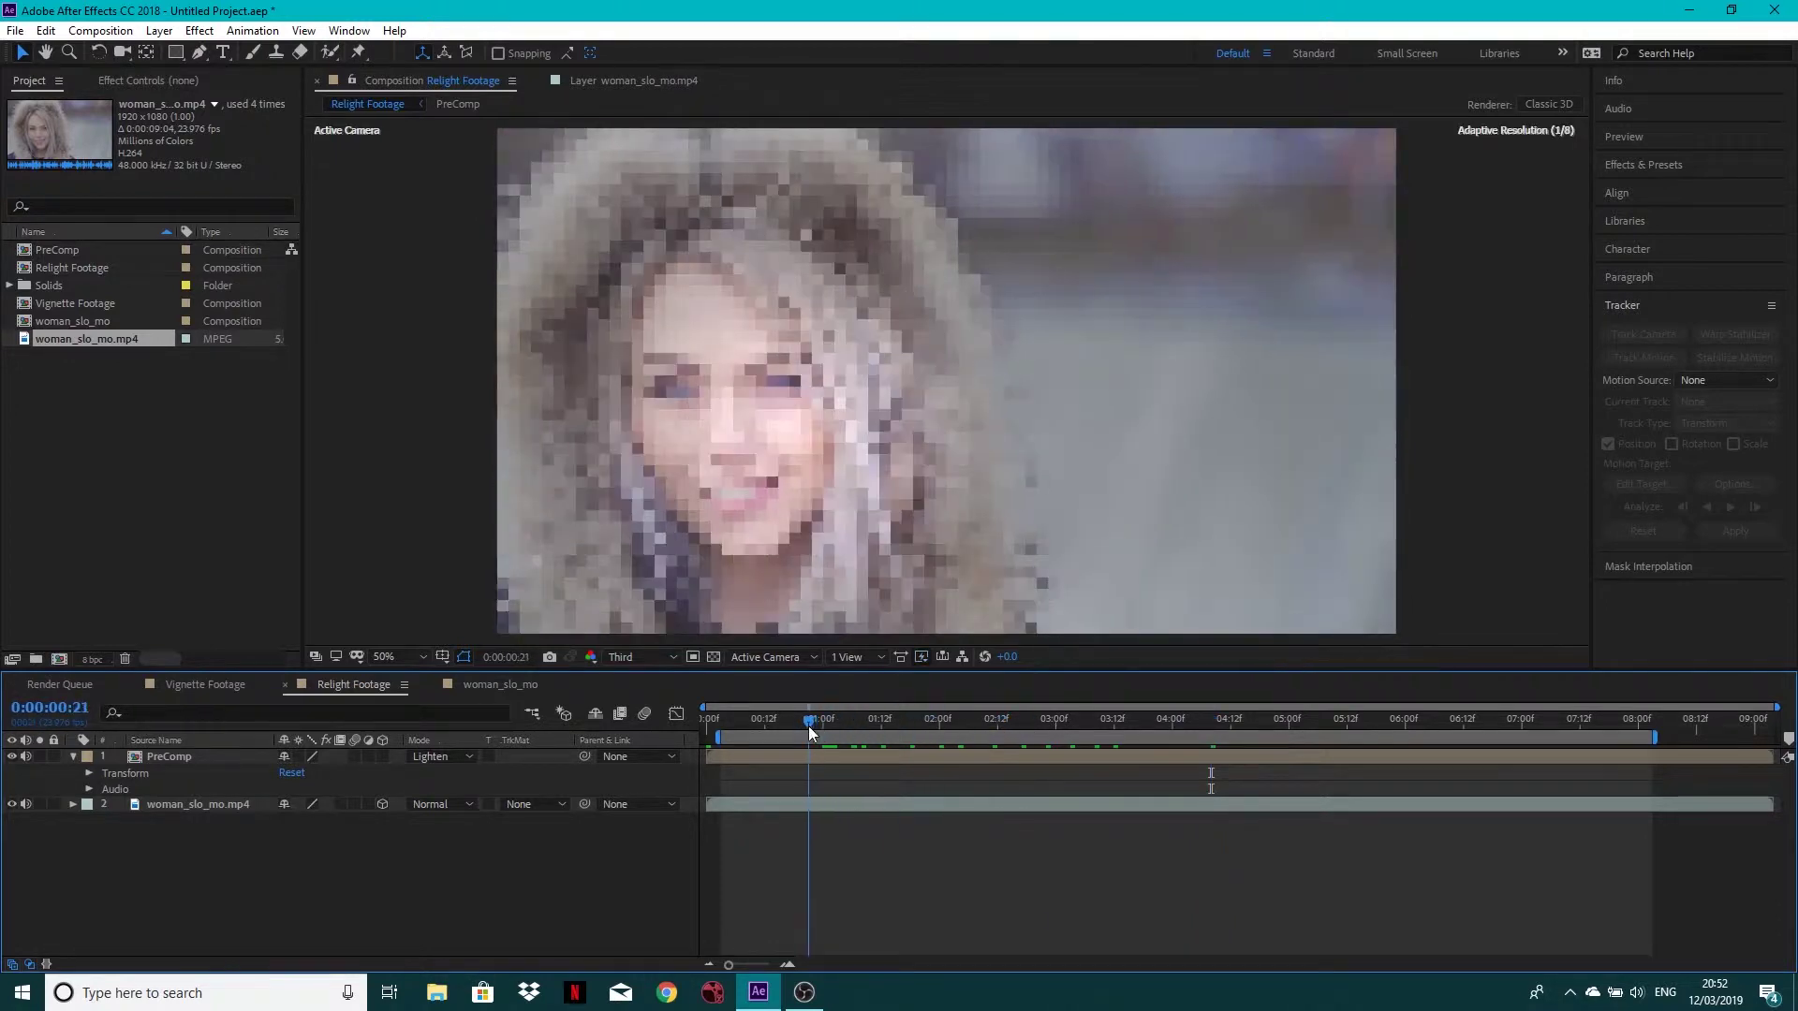
click(11, 757)
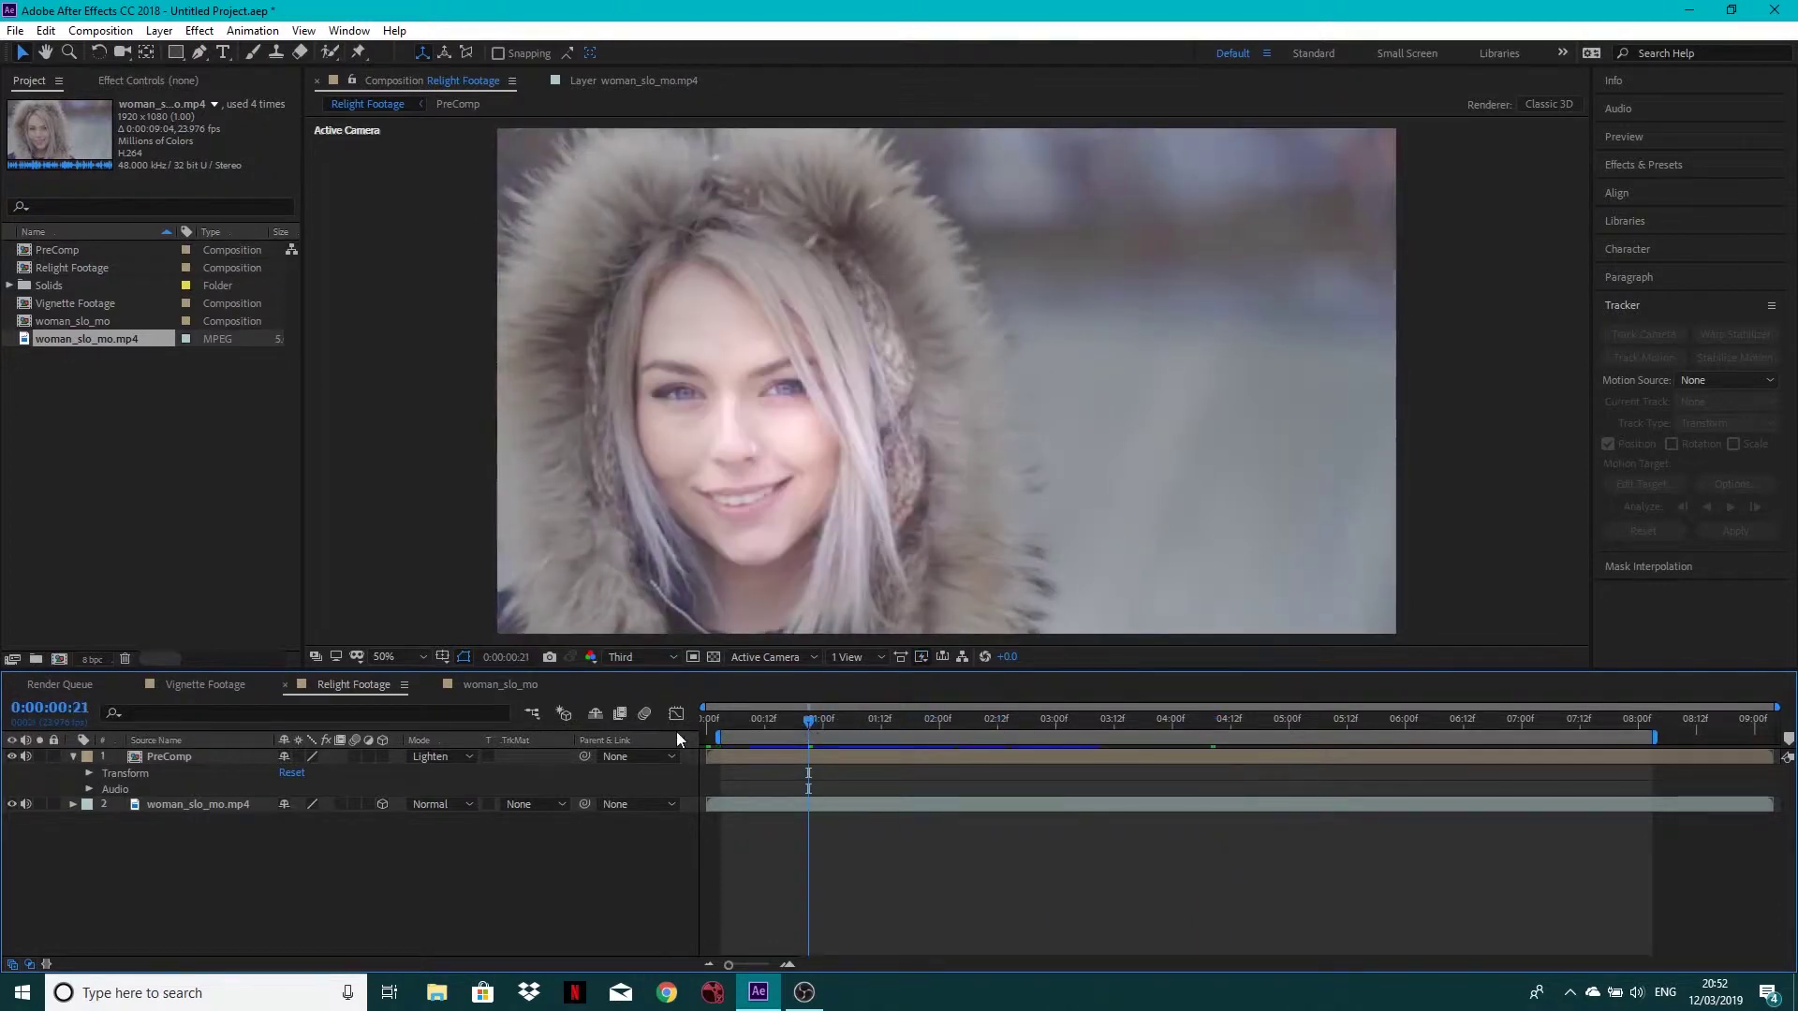
drag(931, 727, 1410, 730)
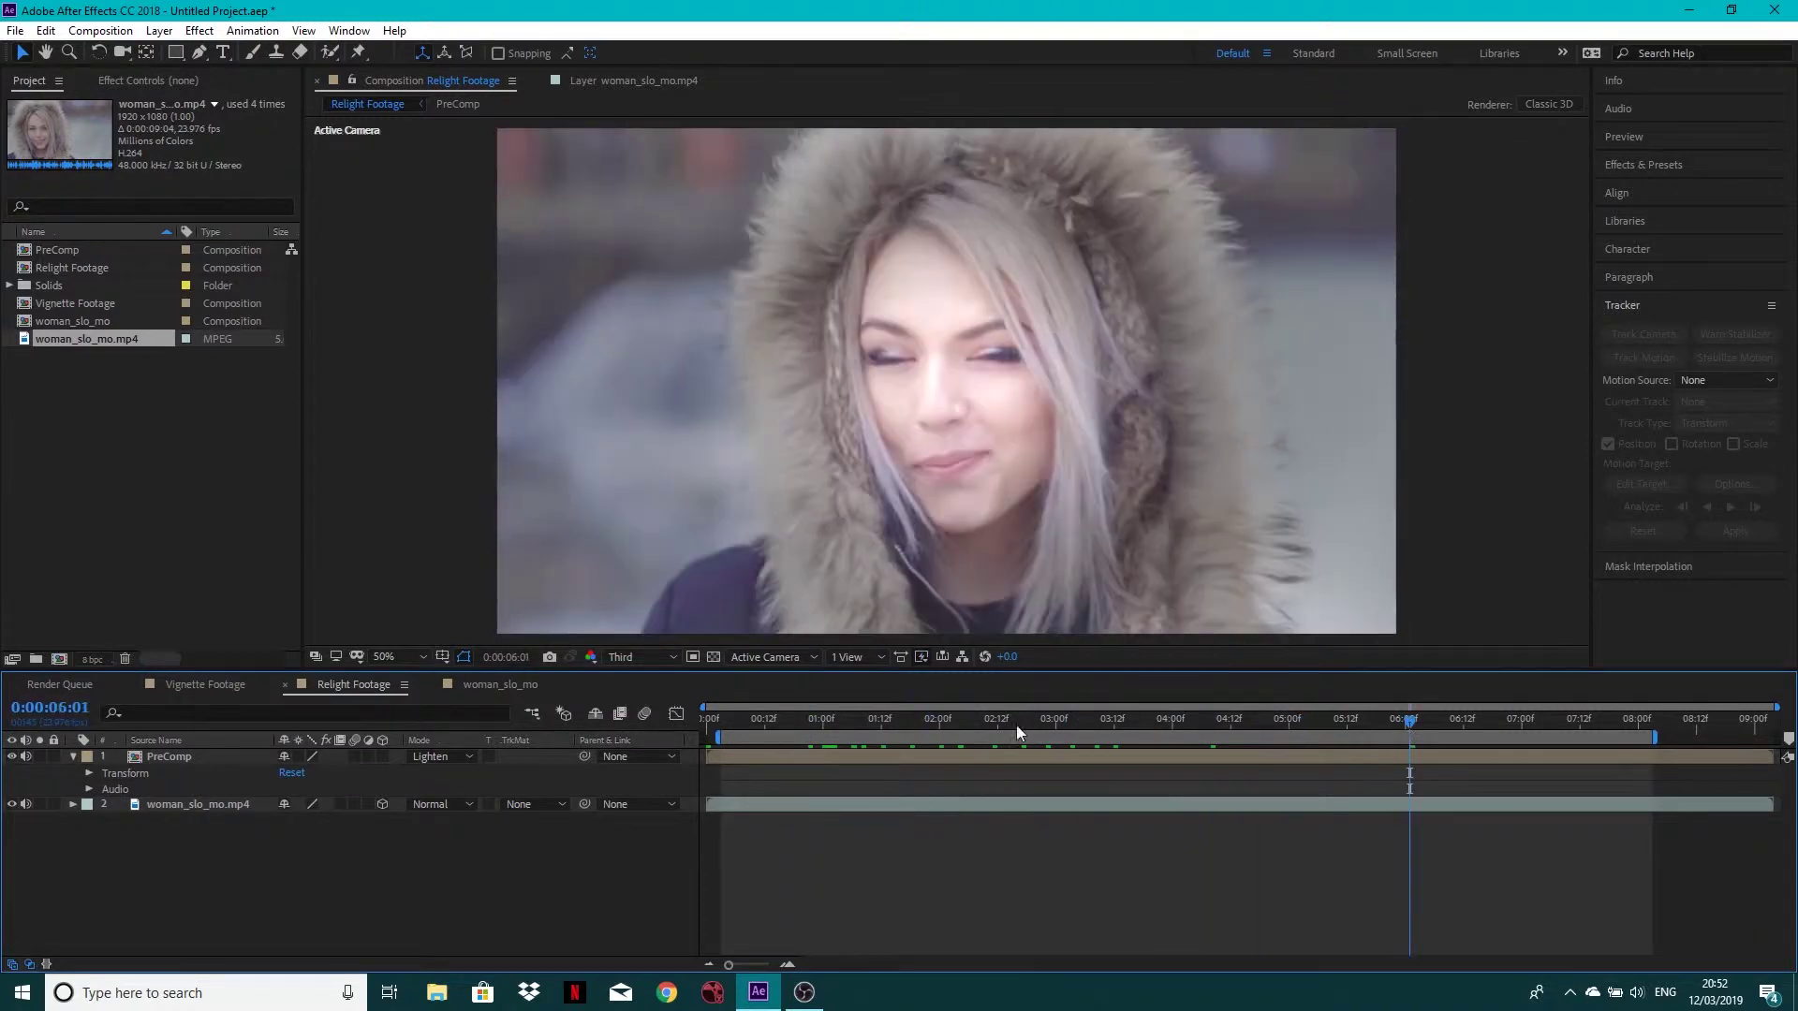
click(503, 688)
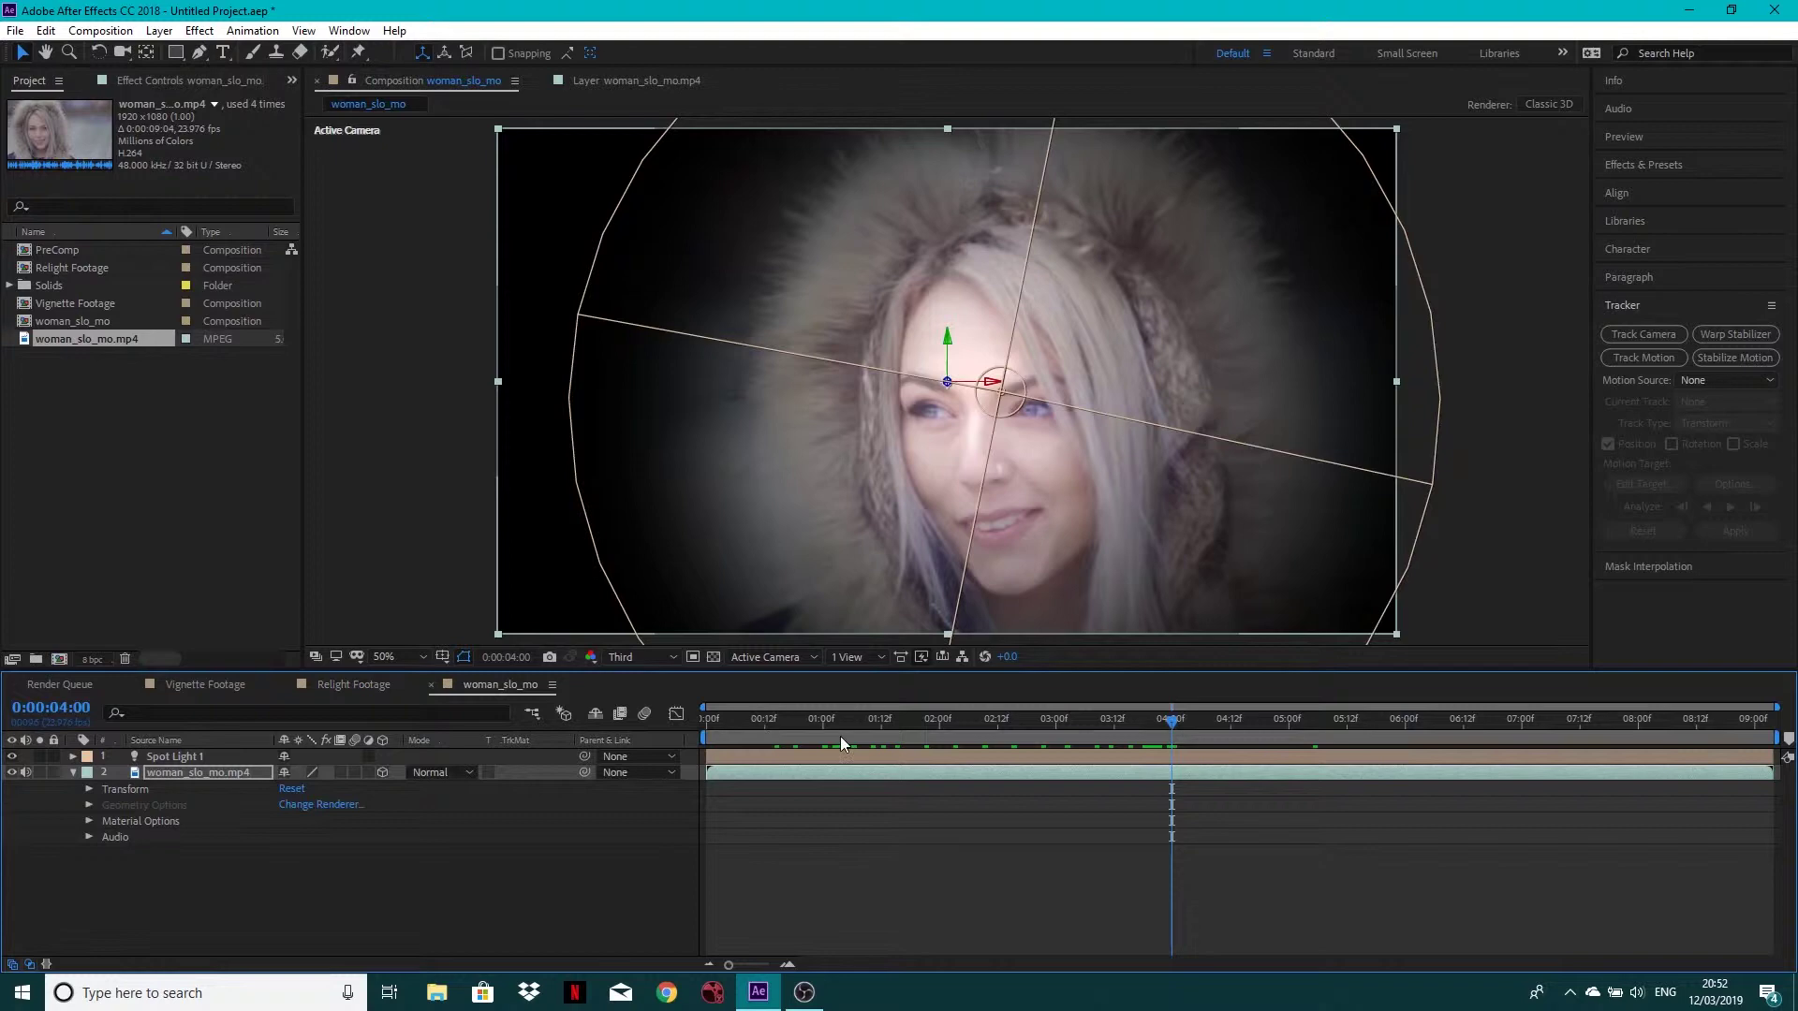
Track Motion on woman_slo_mo.mp4 with Track Point 1 enlarged around her face, analyzing backward.
click(74, 773)
click(174, 791)
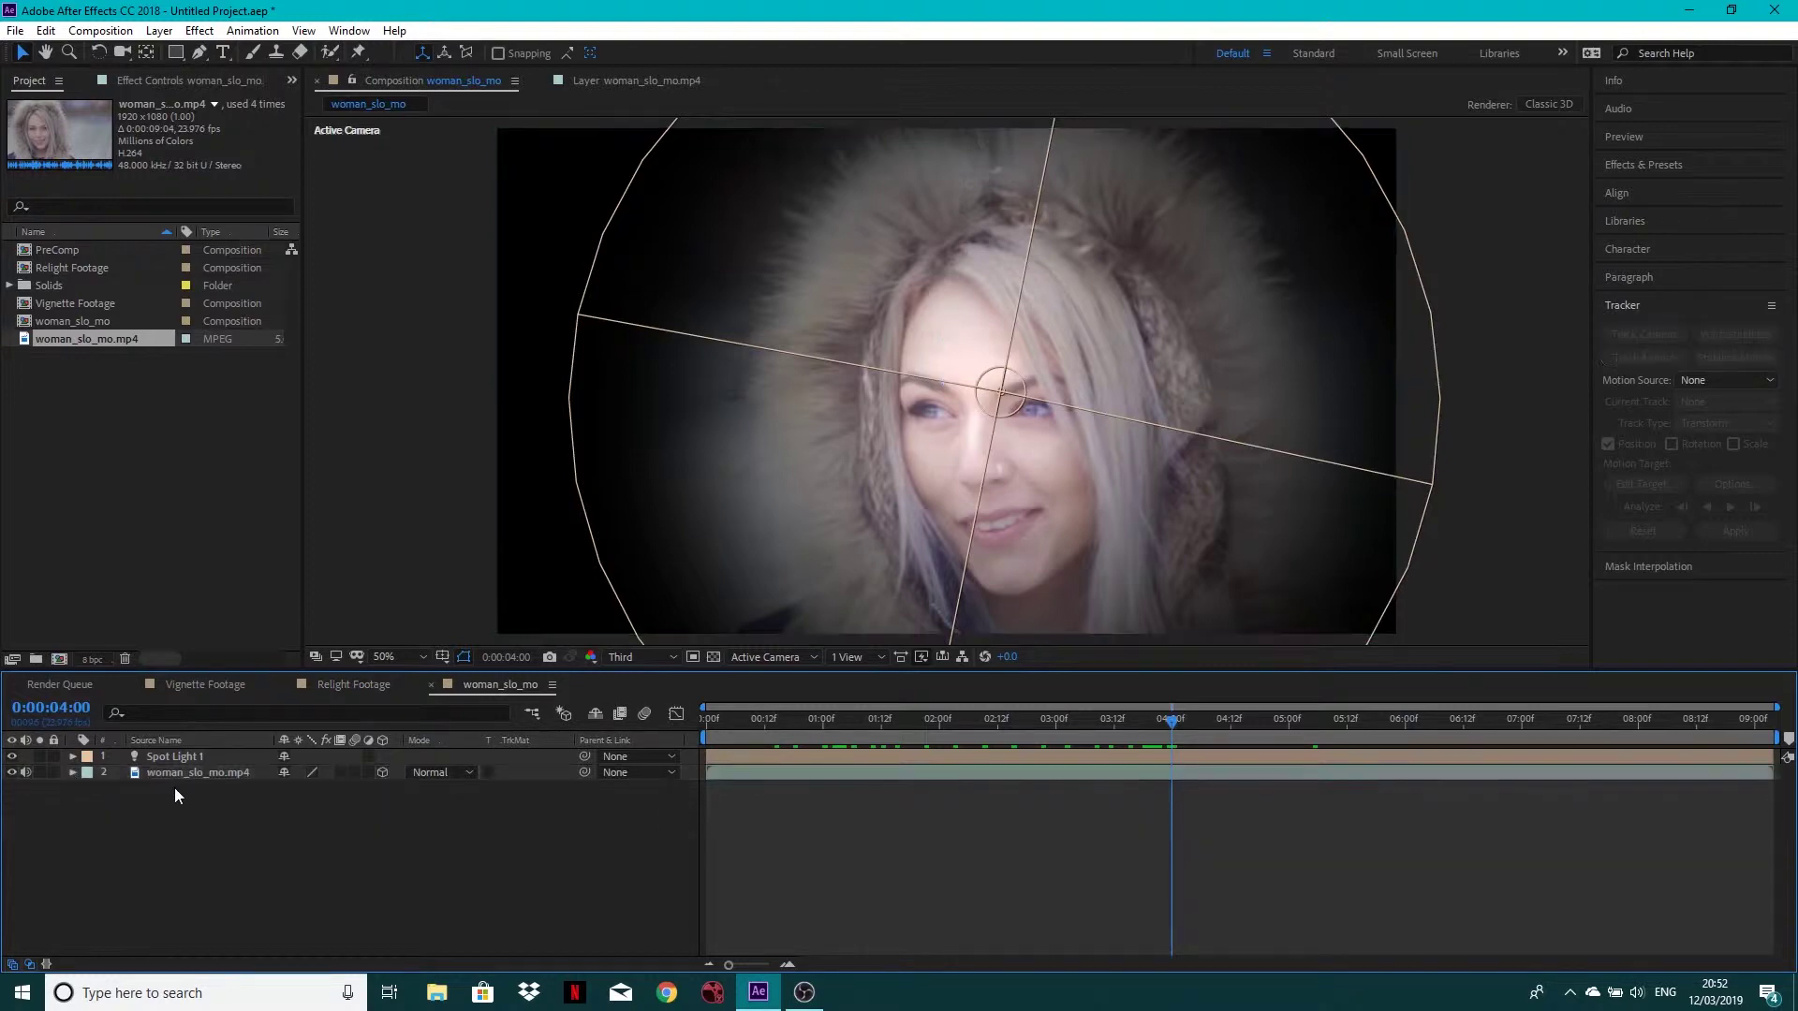
click(178, 778)
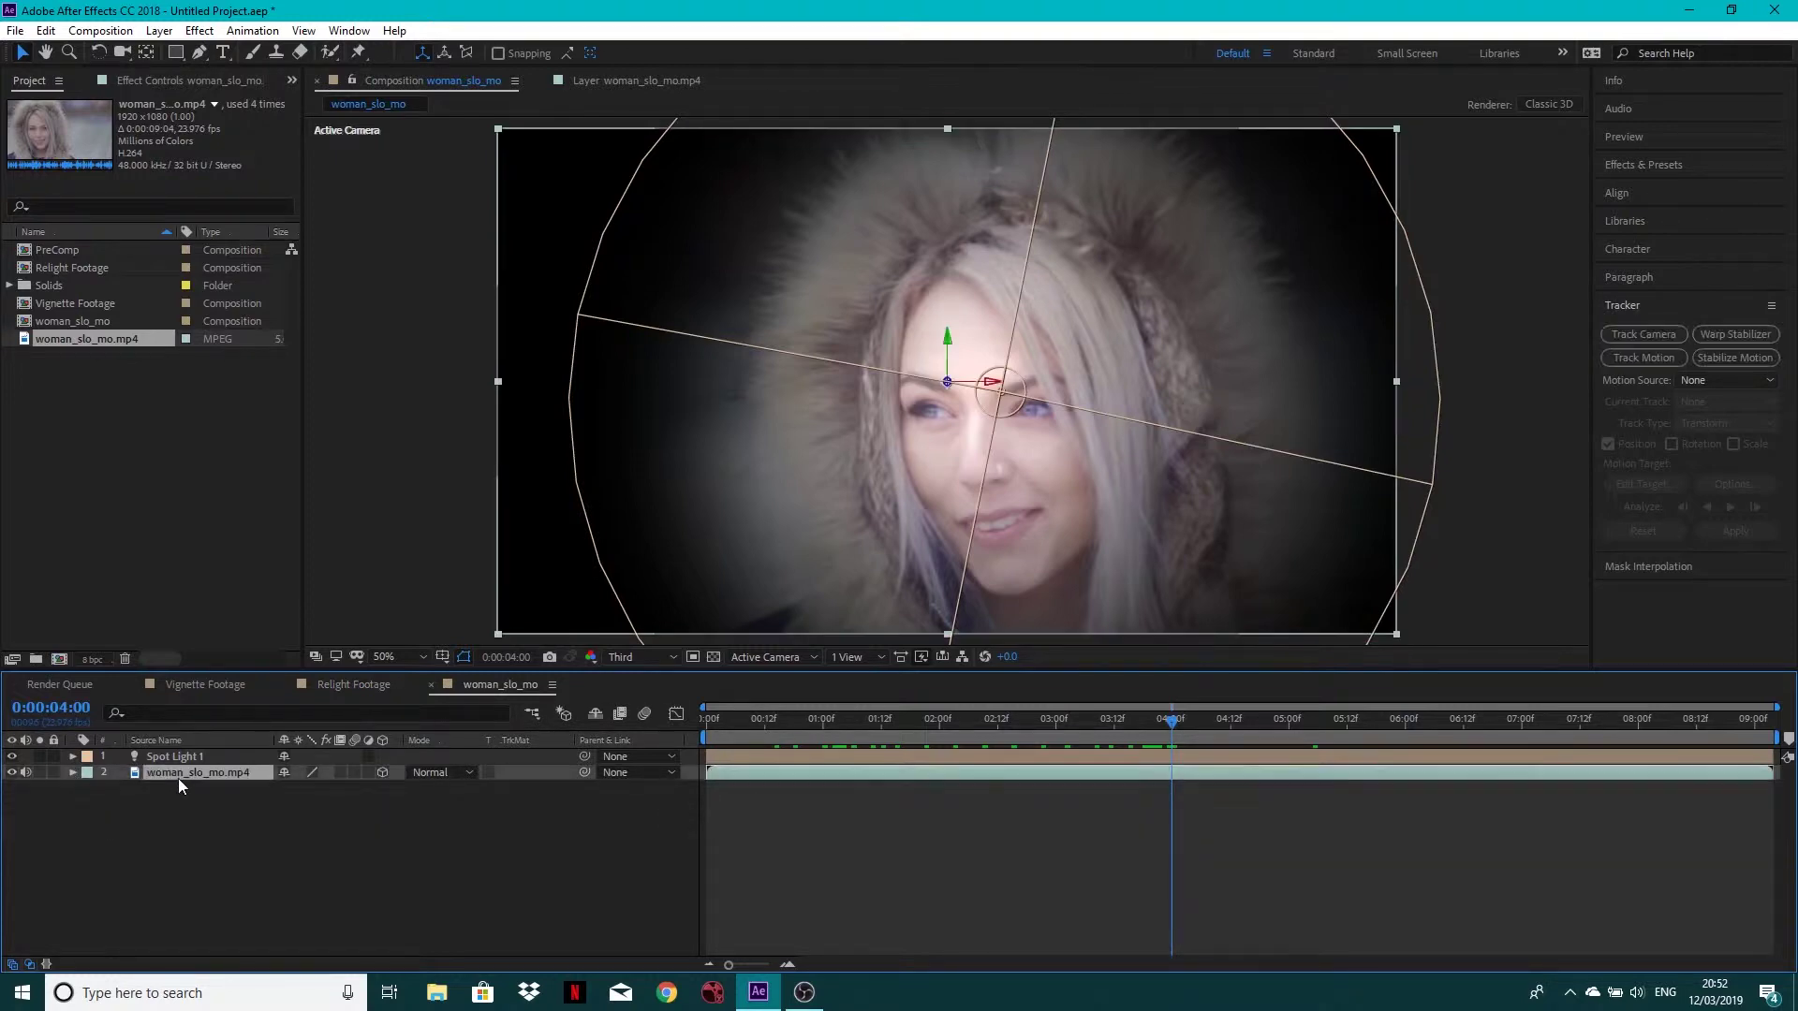
click(1660, 357)
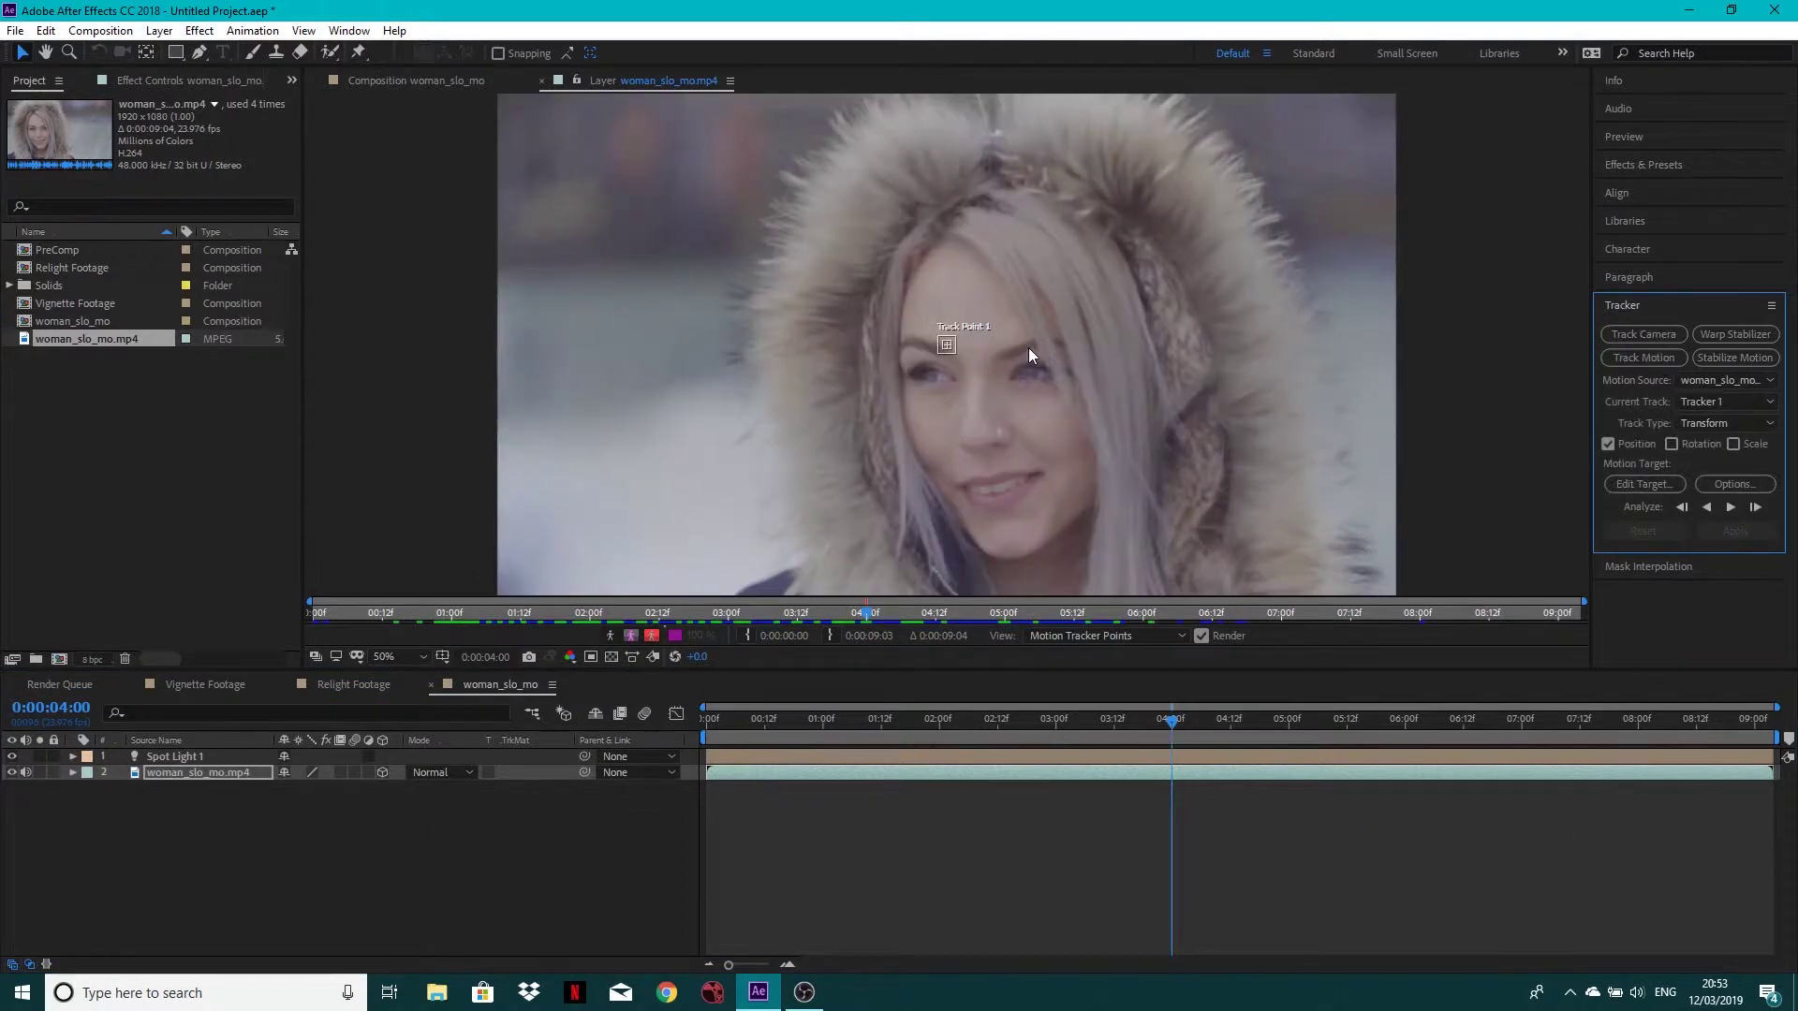
drag(951, 350, 1030, 471)
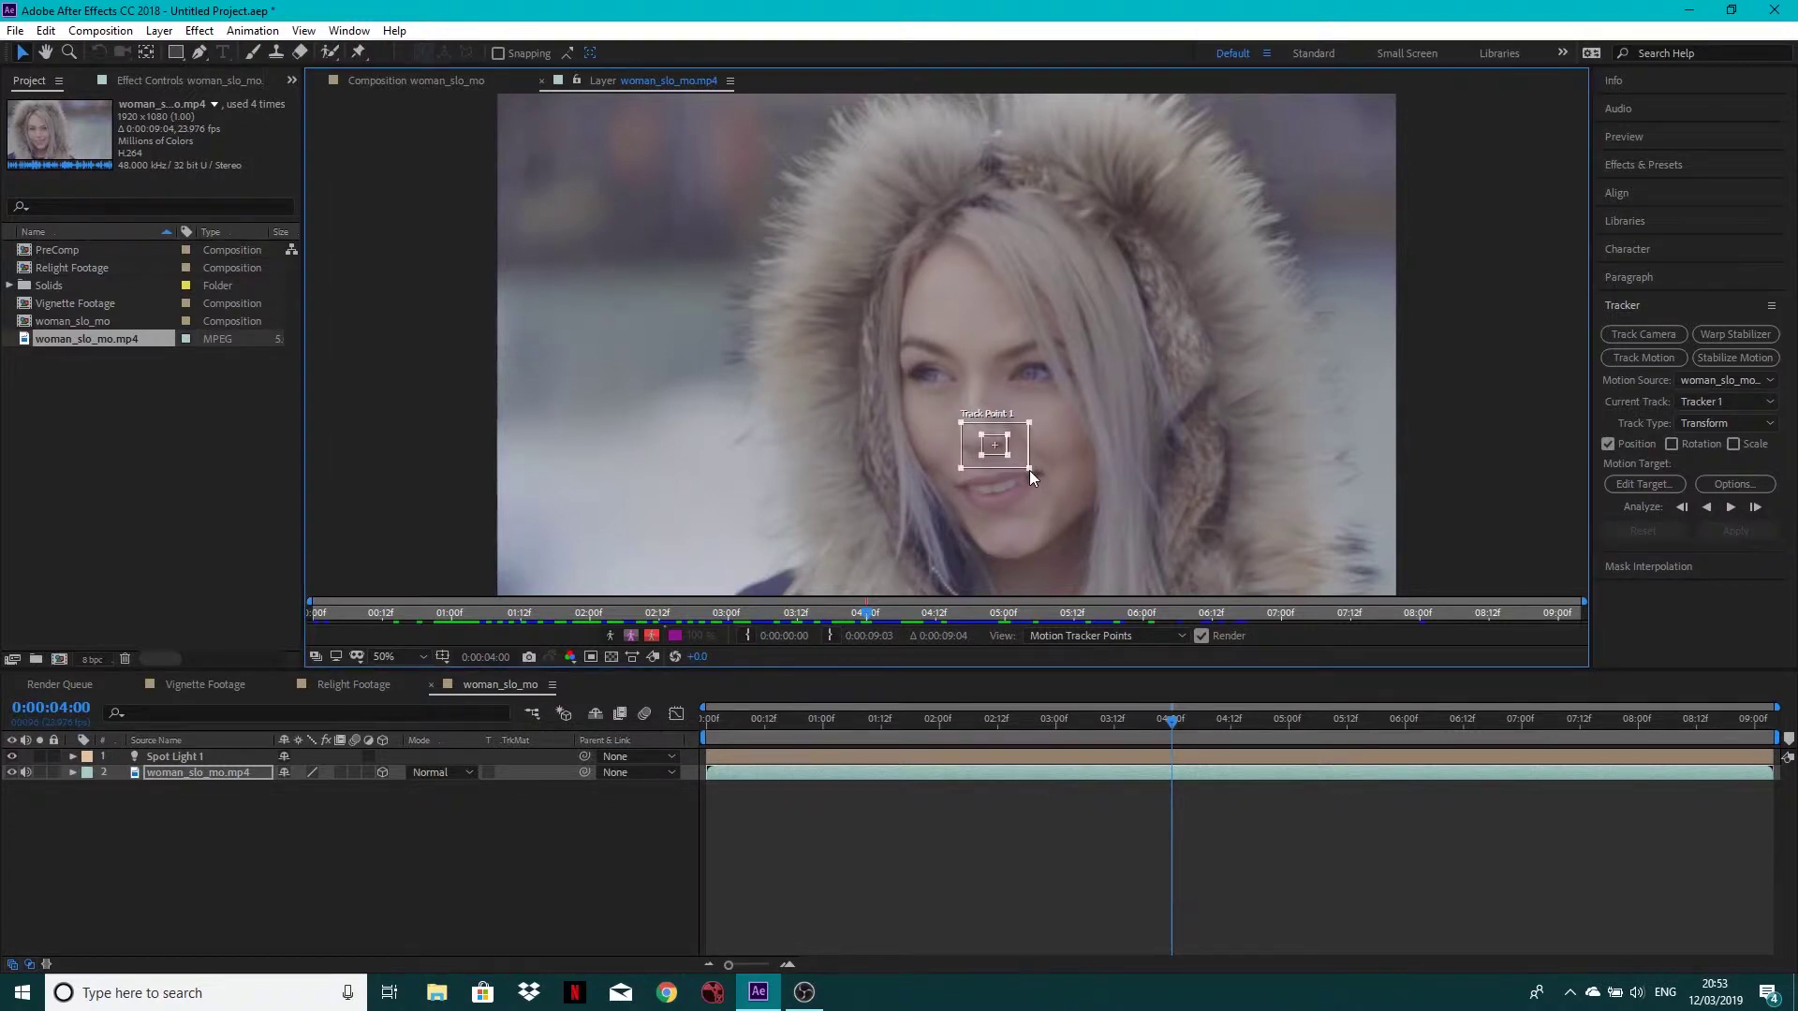
click(1706, 507)
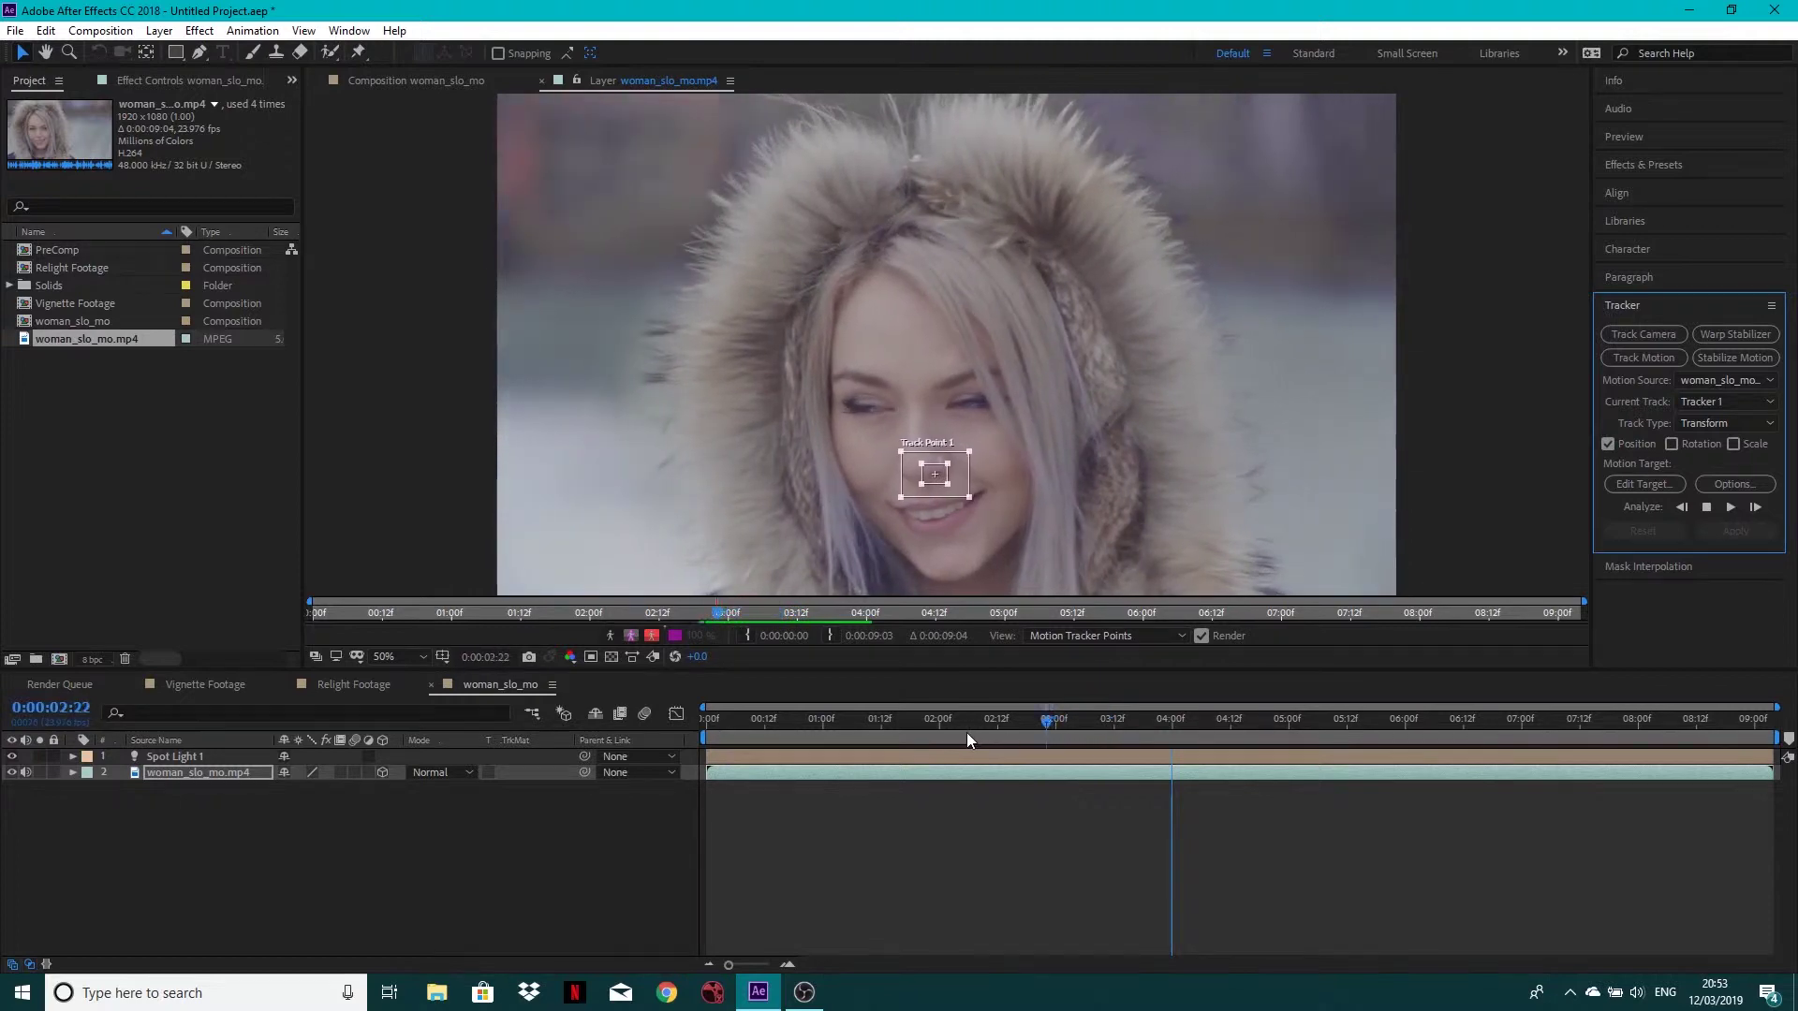
Stop the backward analysis and scrub the timeline to review Track Point 1's path on her face.
click(1169, 766)
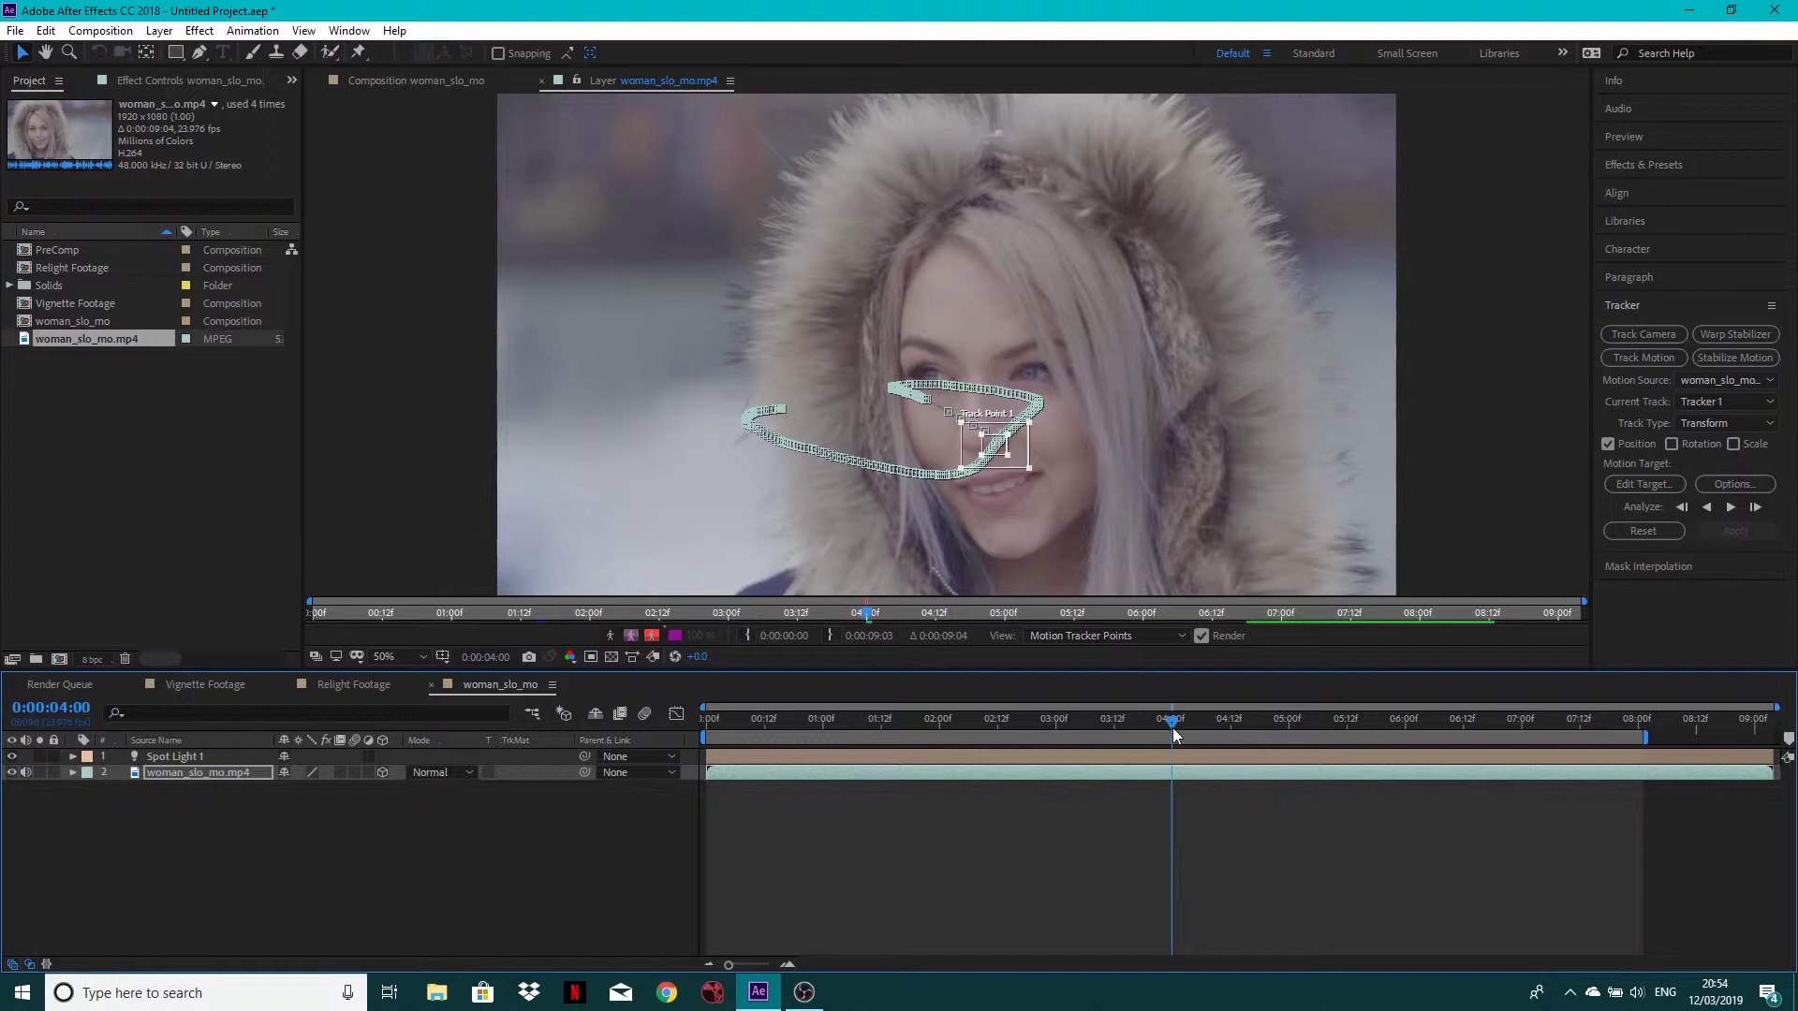
mouse_move(1173, 727)
mouse_down()
mouse_move(728, 728)
mouse_move(1174, 728)
mouse_up()
mouse_move(1169, 728)
mouse_down()
mouse_move(1695, 734)
mouse_move(1169, 730)
mouse_up()
mouse_move(1171, 728)
mouse_down()
mouse_move(1015, 738)
mouse_move(1164, 733)
mouse_up()
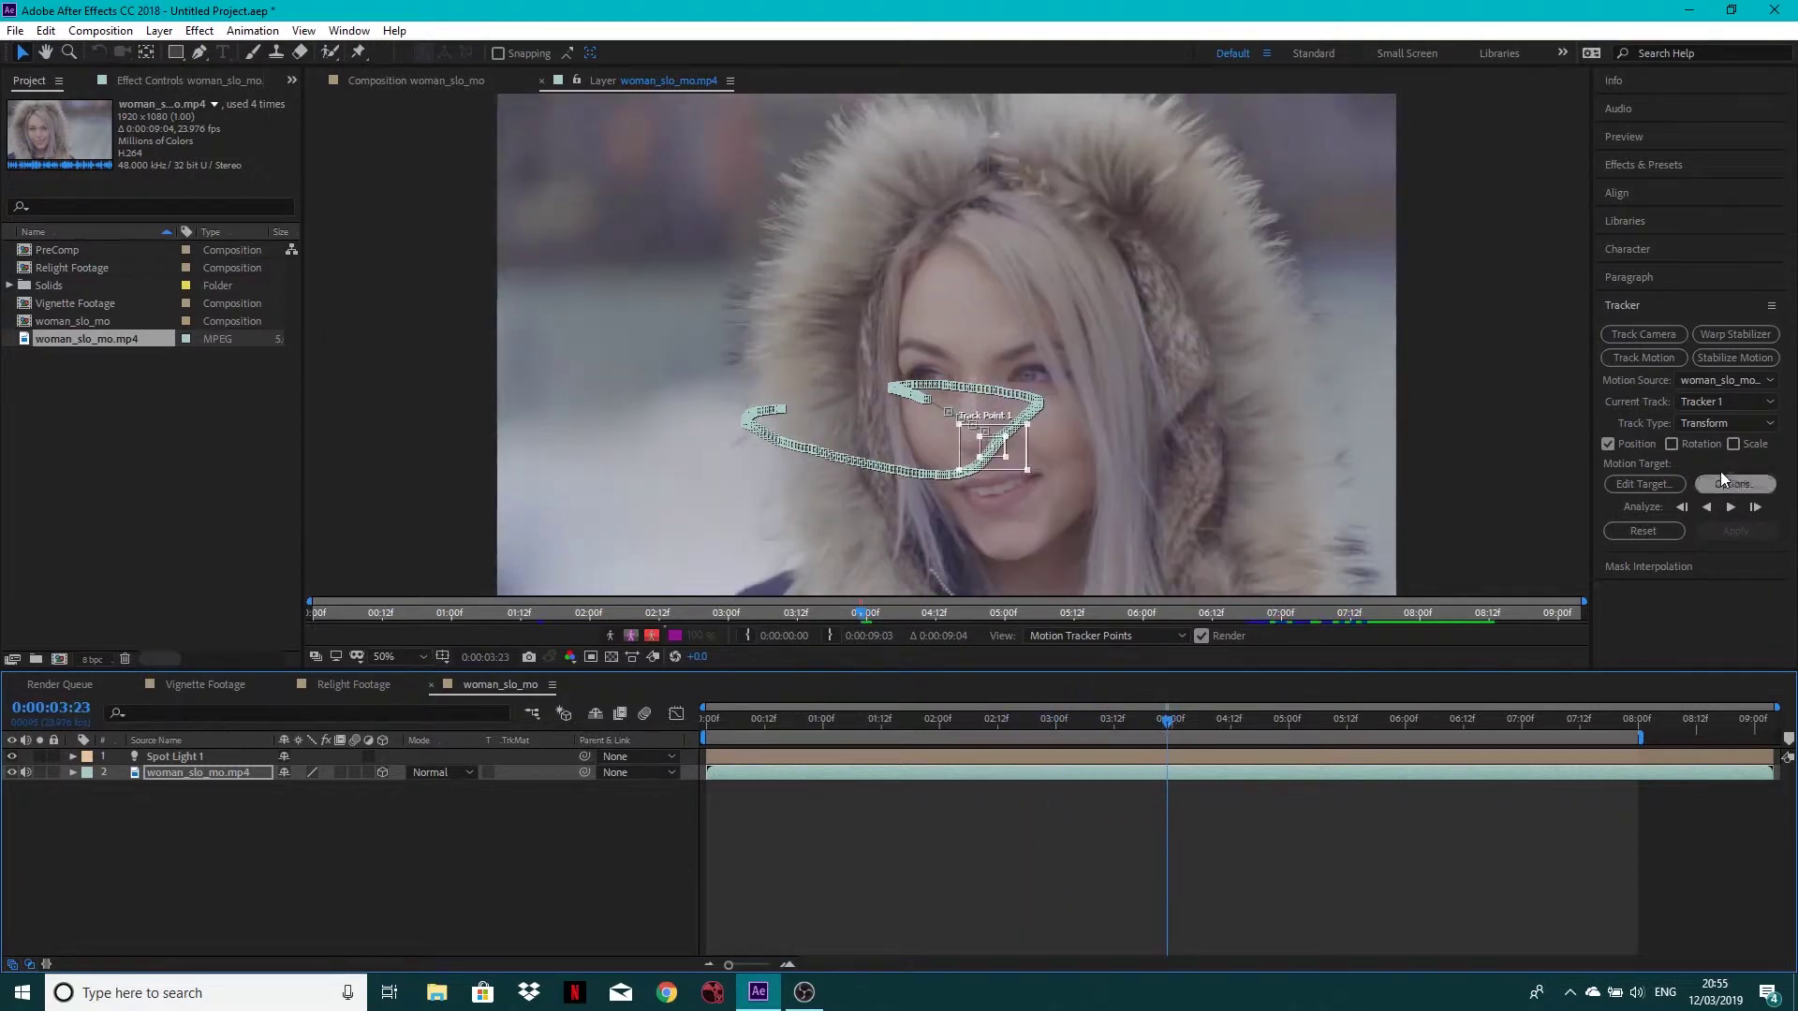
Add a new Null Object to the composition and make it a 3D layer.
right_click(425, 830)
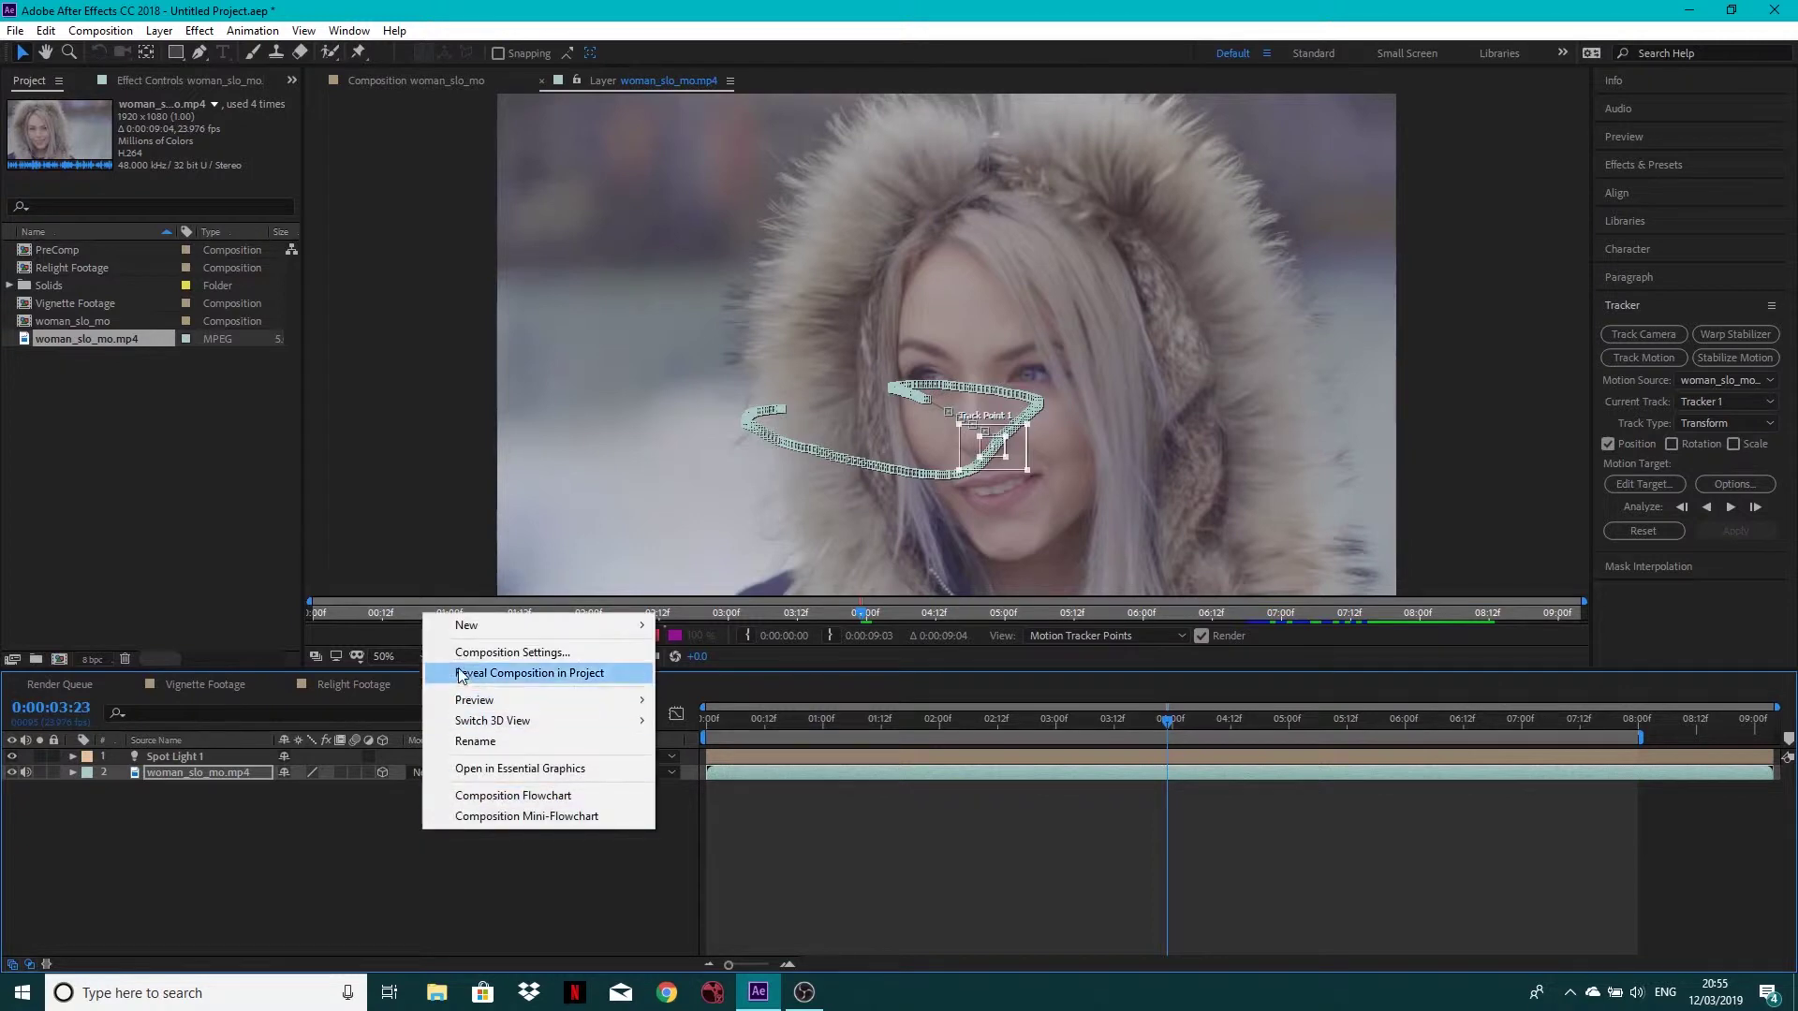
mouse_move(460, 627)
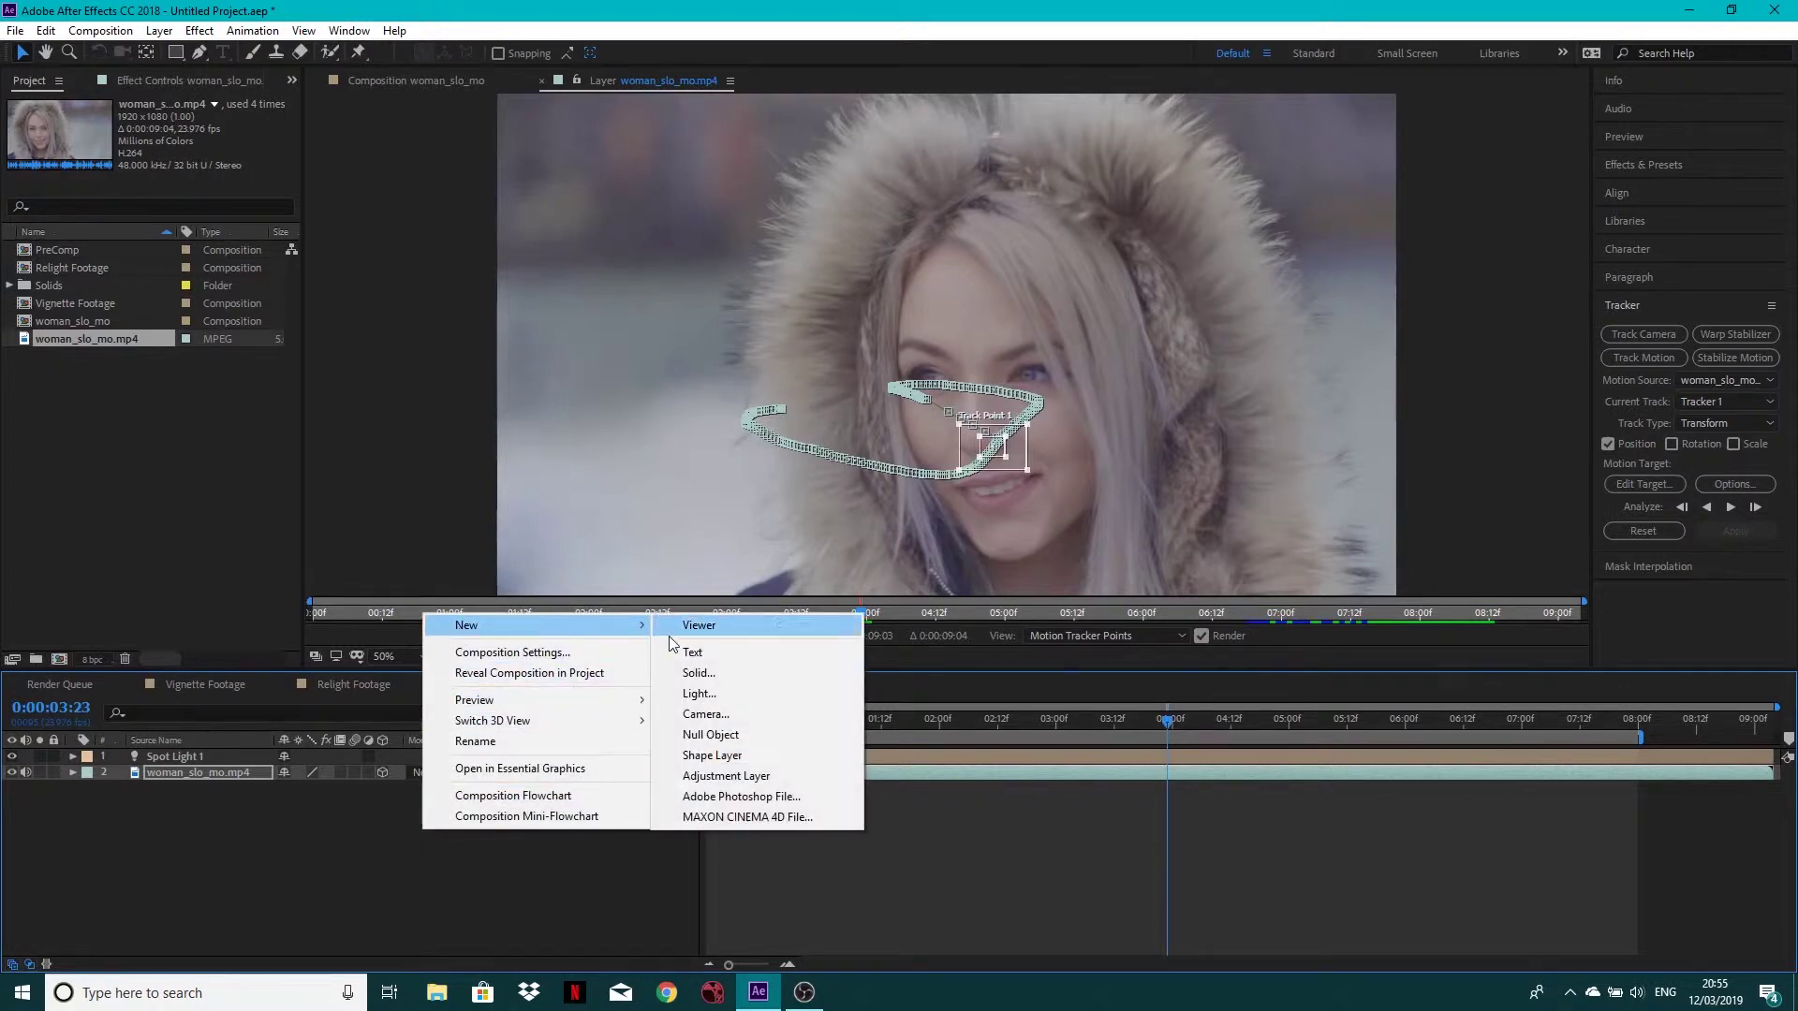
click(725, 735)
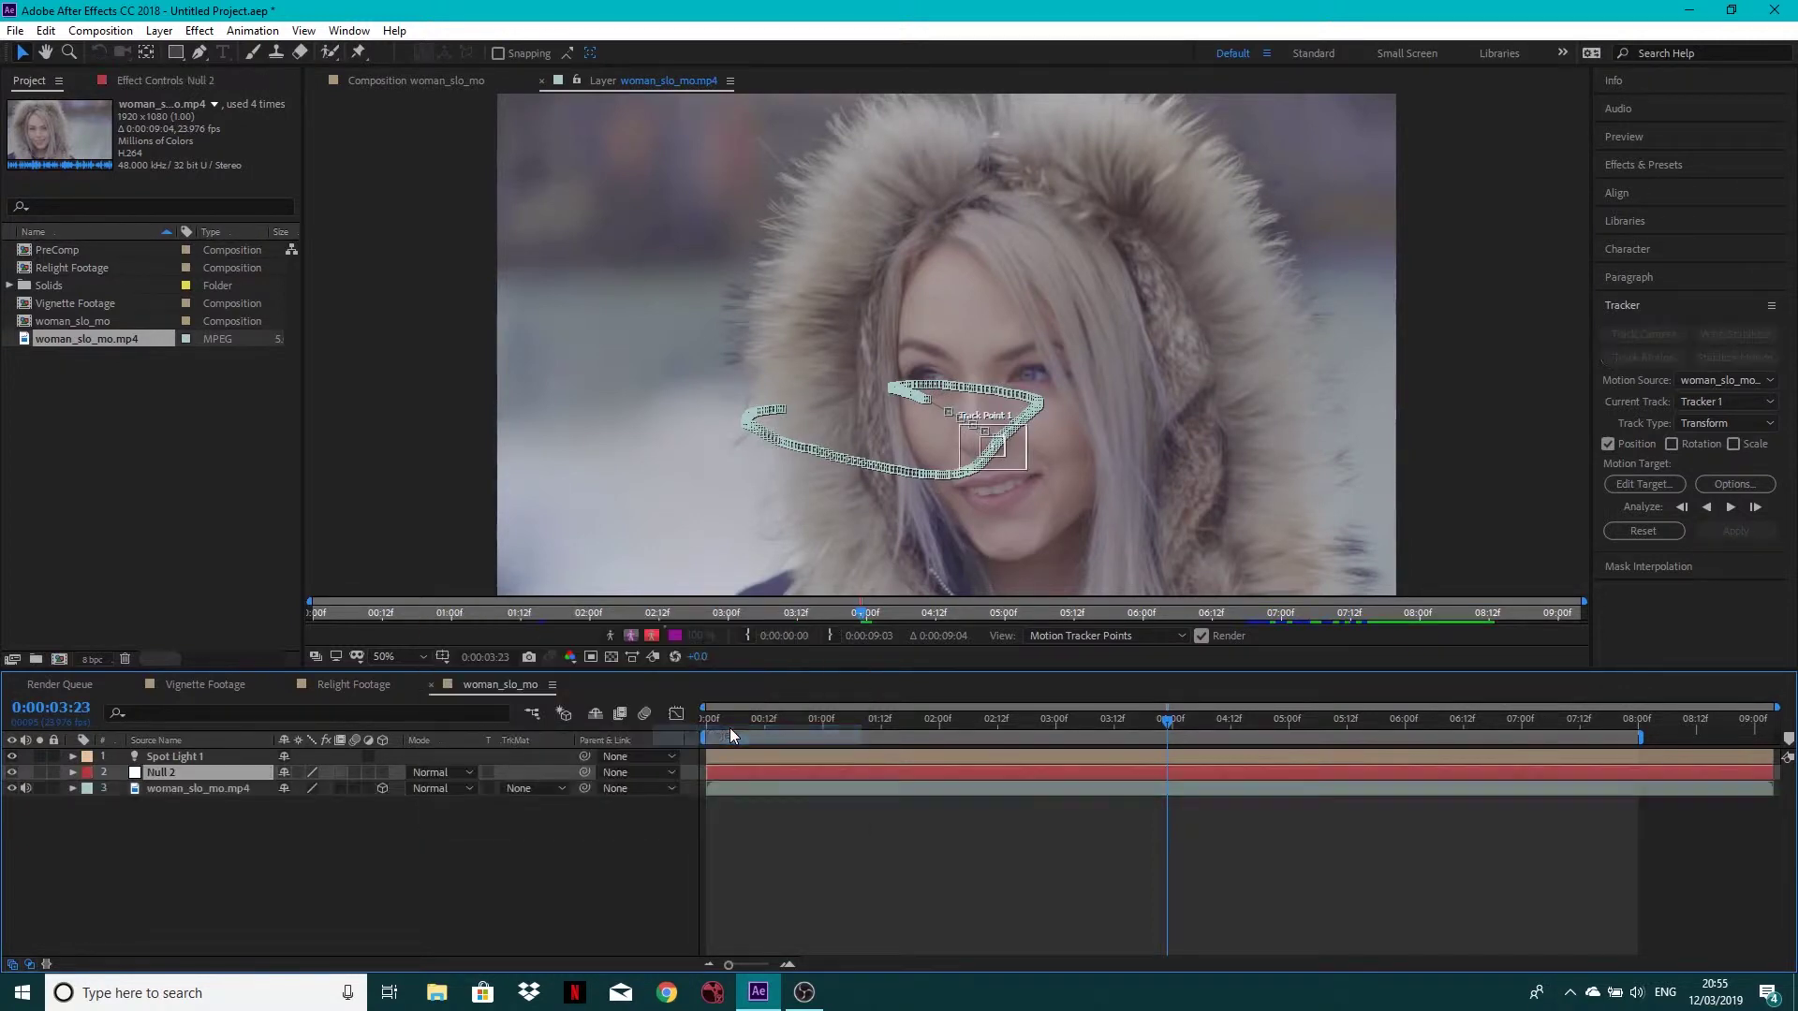
click(383, 773)
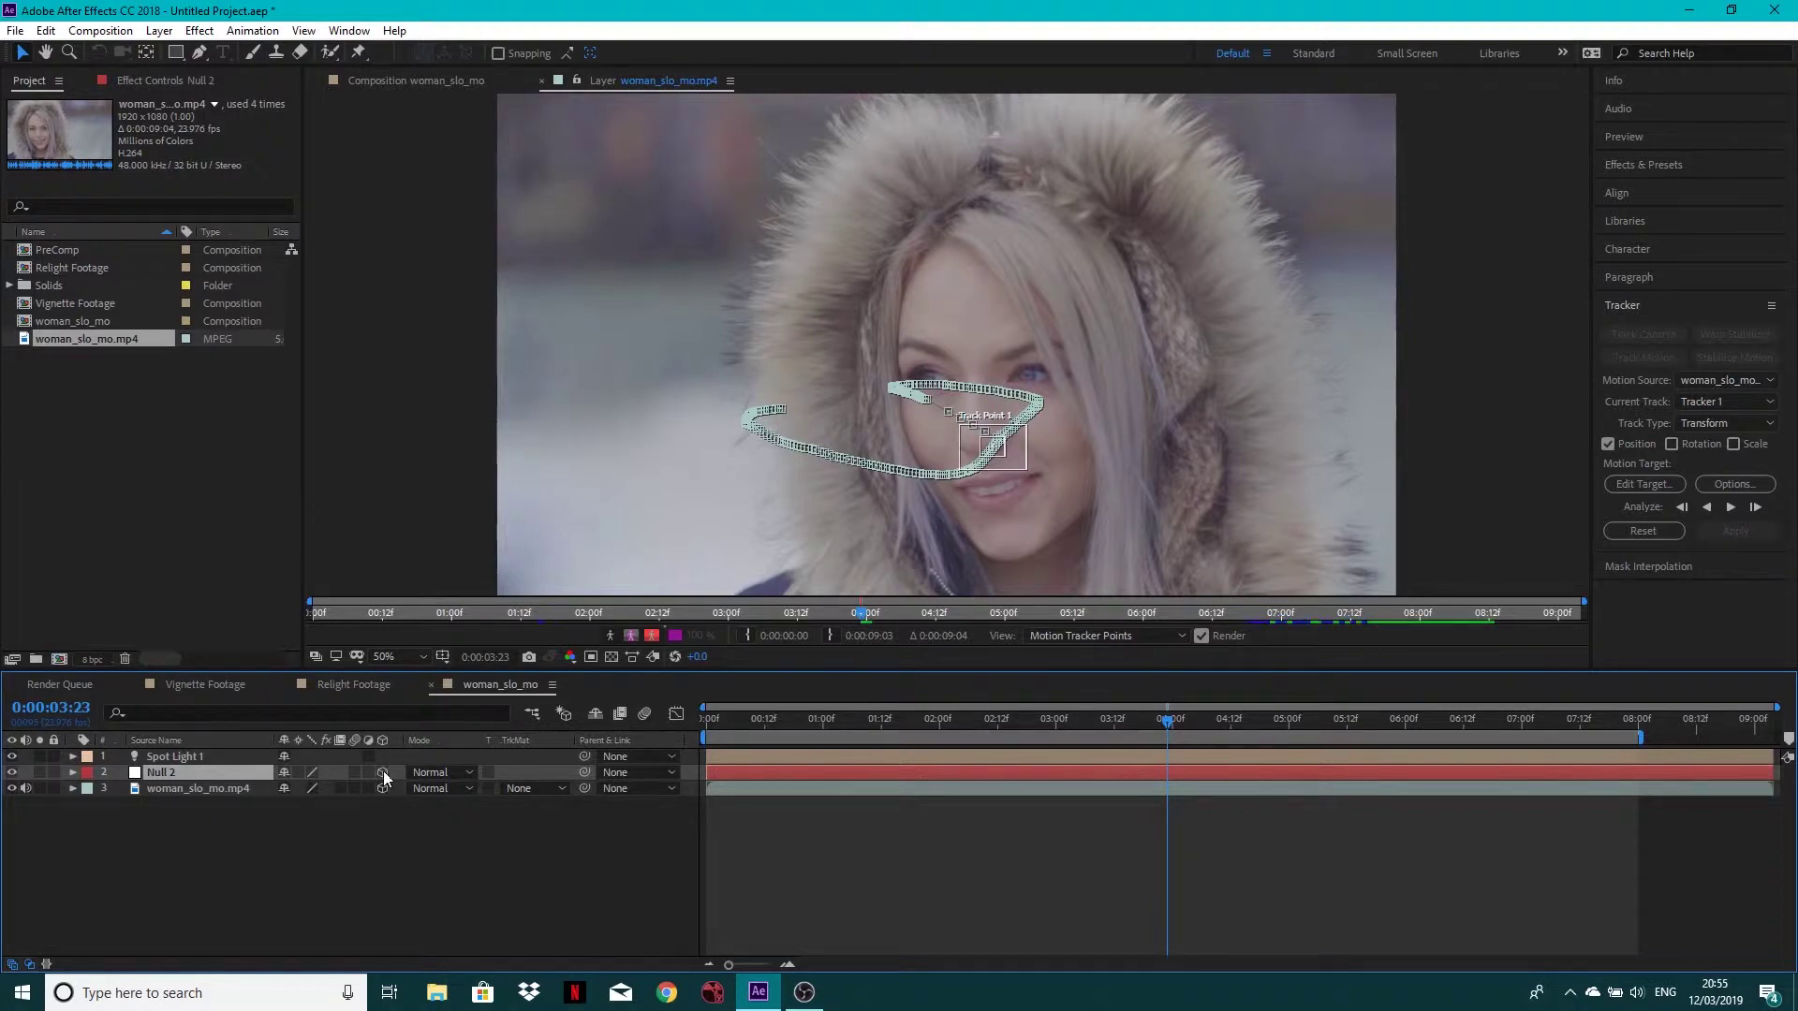
Set Null 2 as the tracker's motion target and apply the face track in X and Y.
click(1646, 486)
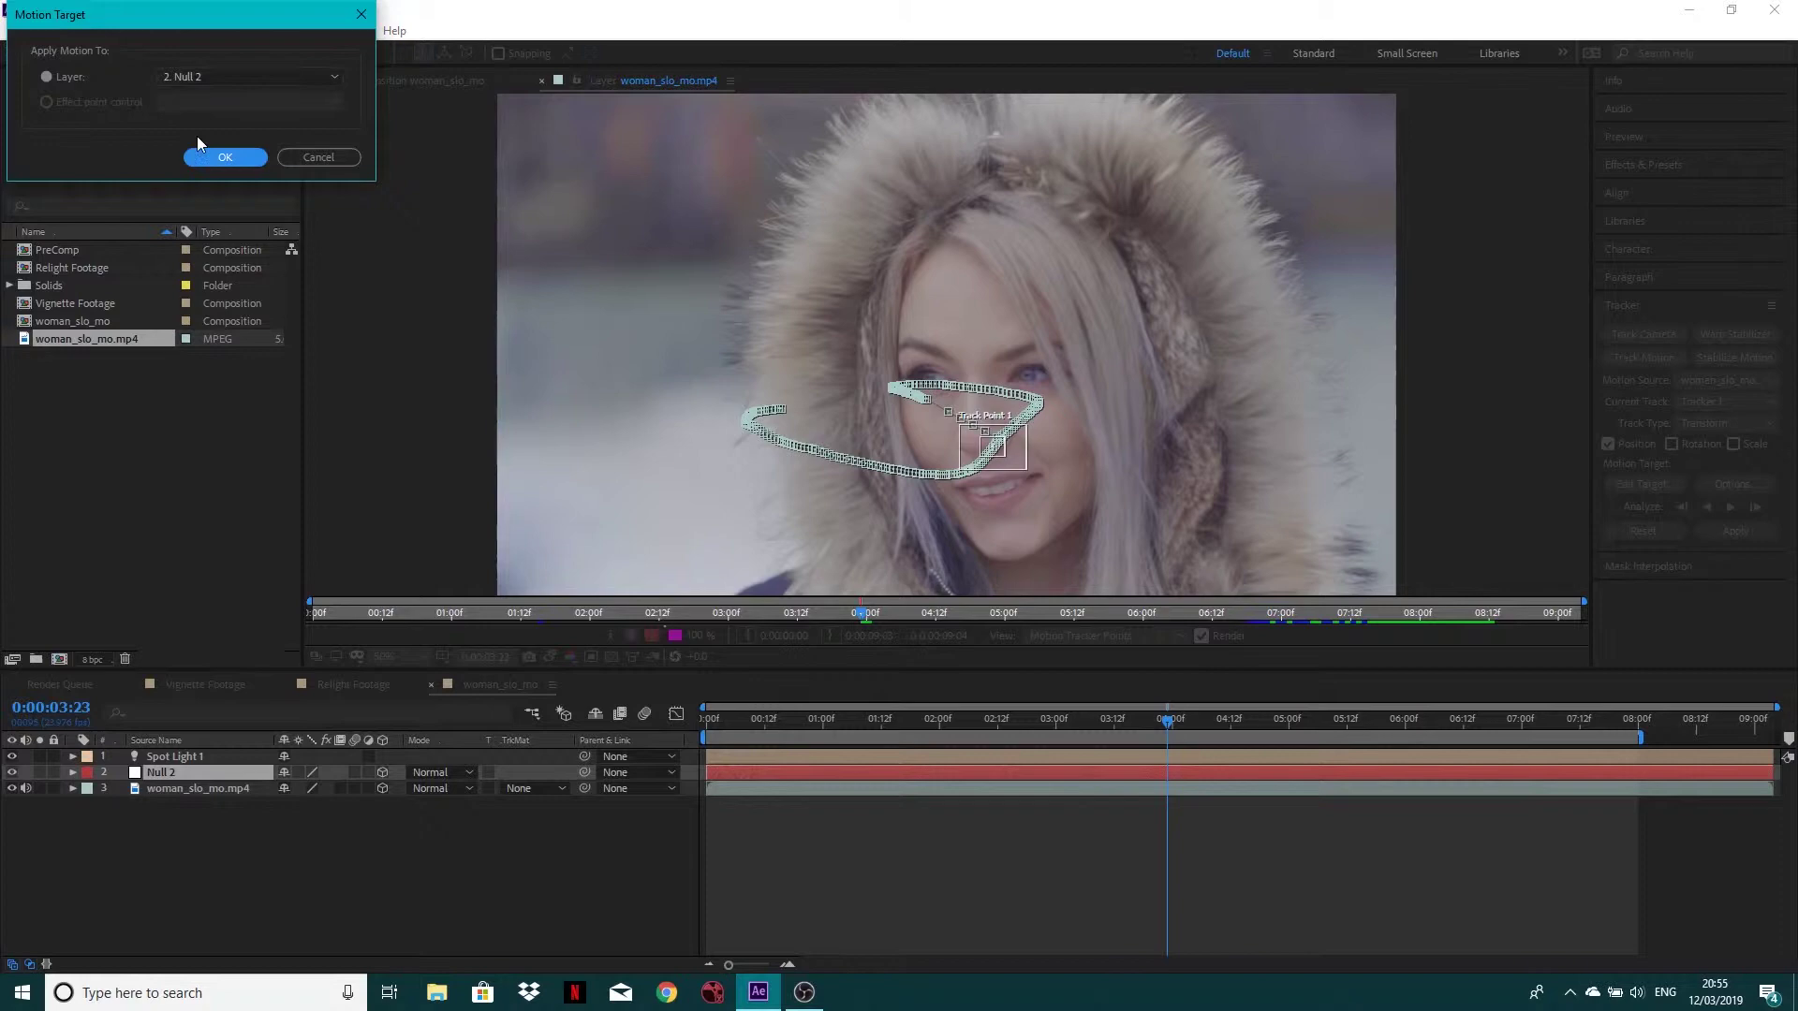
click(218, 157)
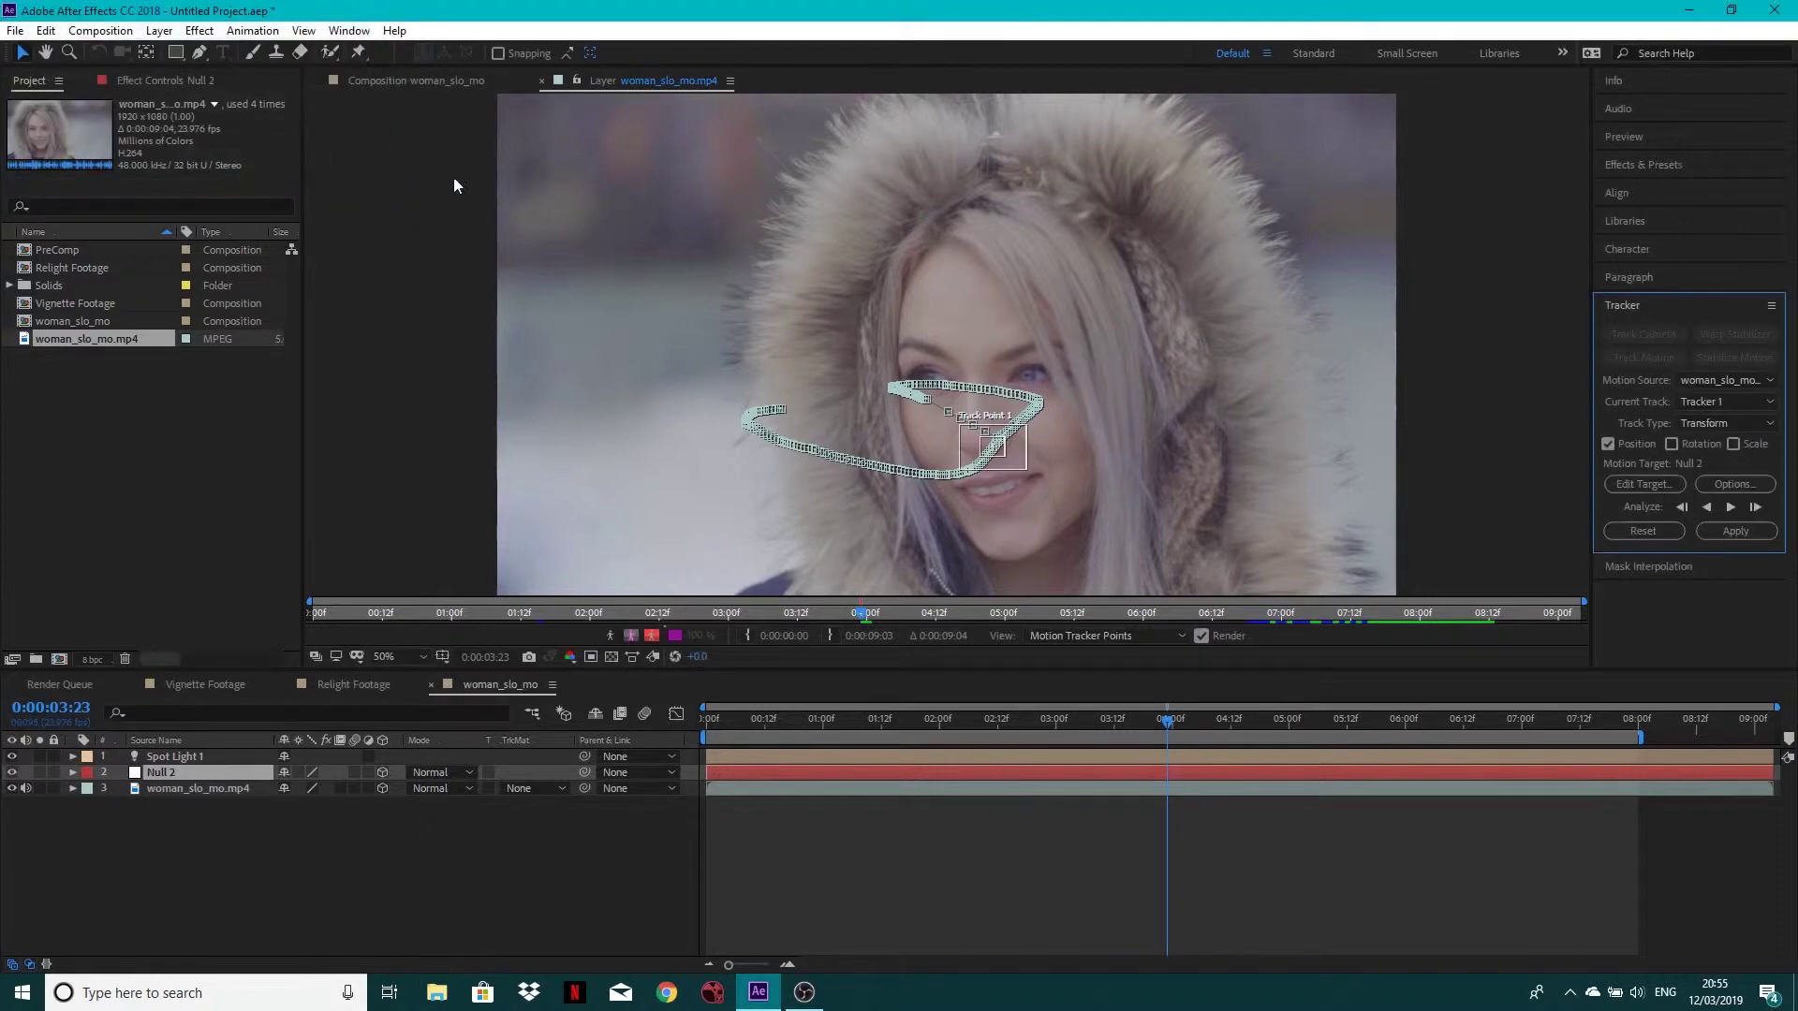
click(1723, 531)
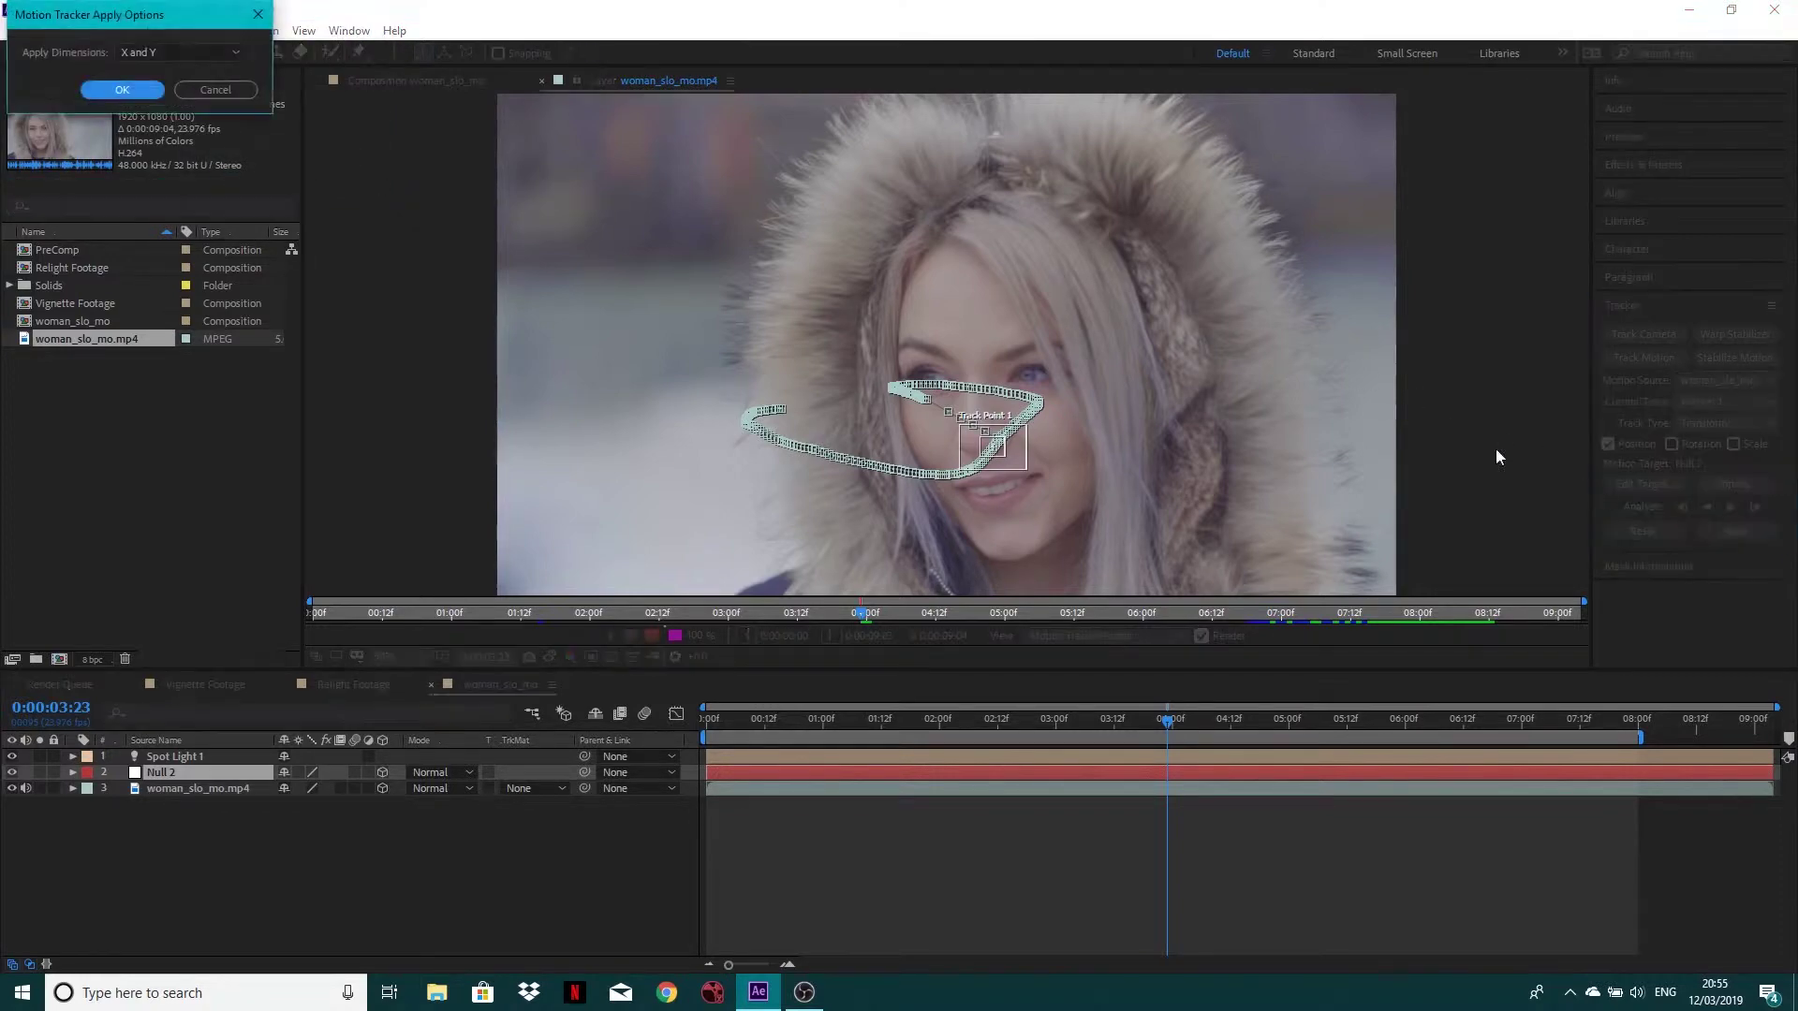
click(125, 86)
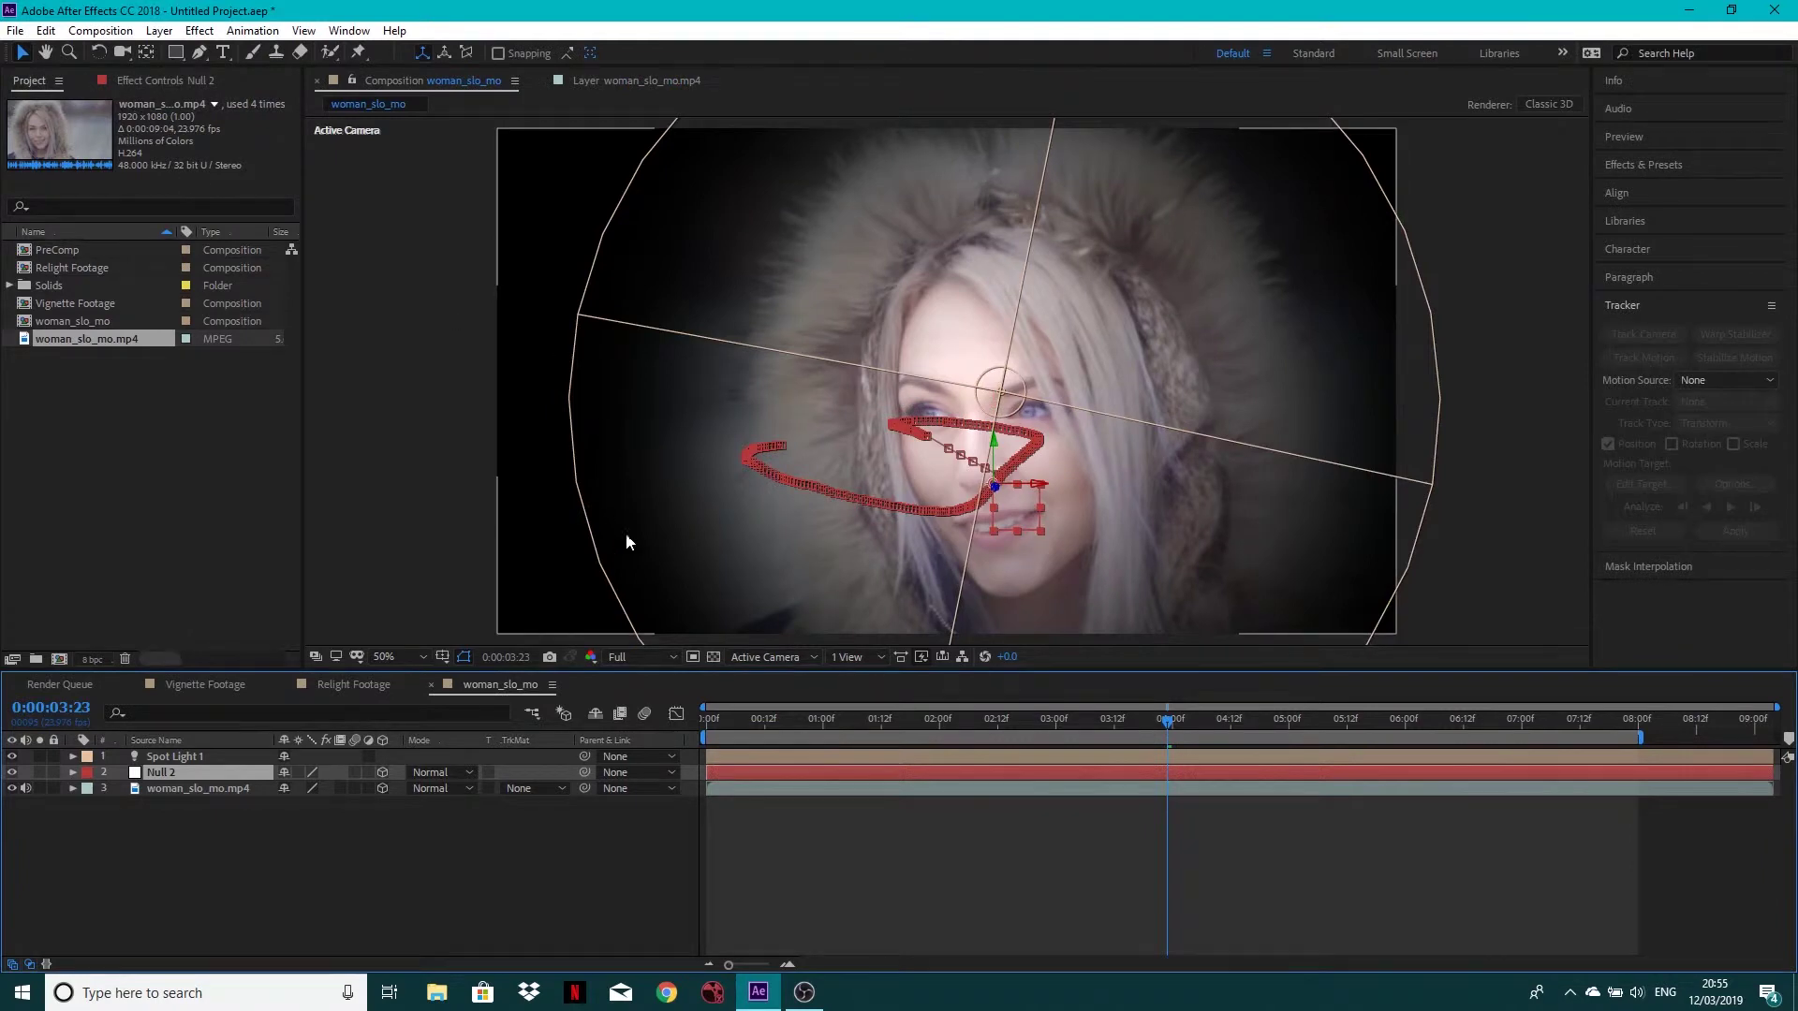
mouse_move(1170, 724)
mouse_down()
mouse_move(1299, 734)
mouse_move(1166, 751)
mouse_up()
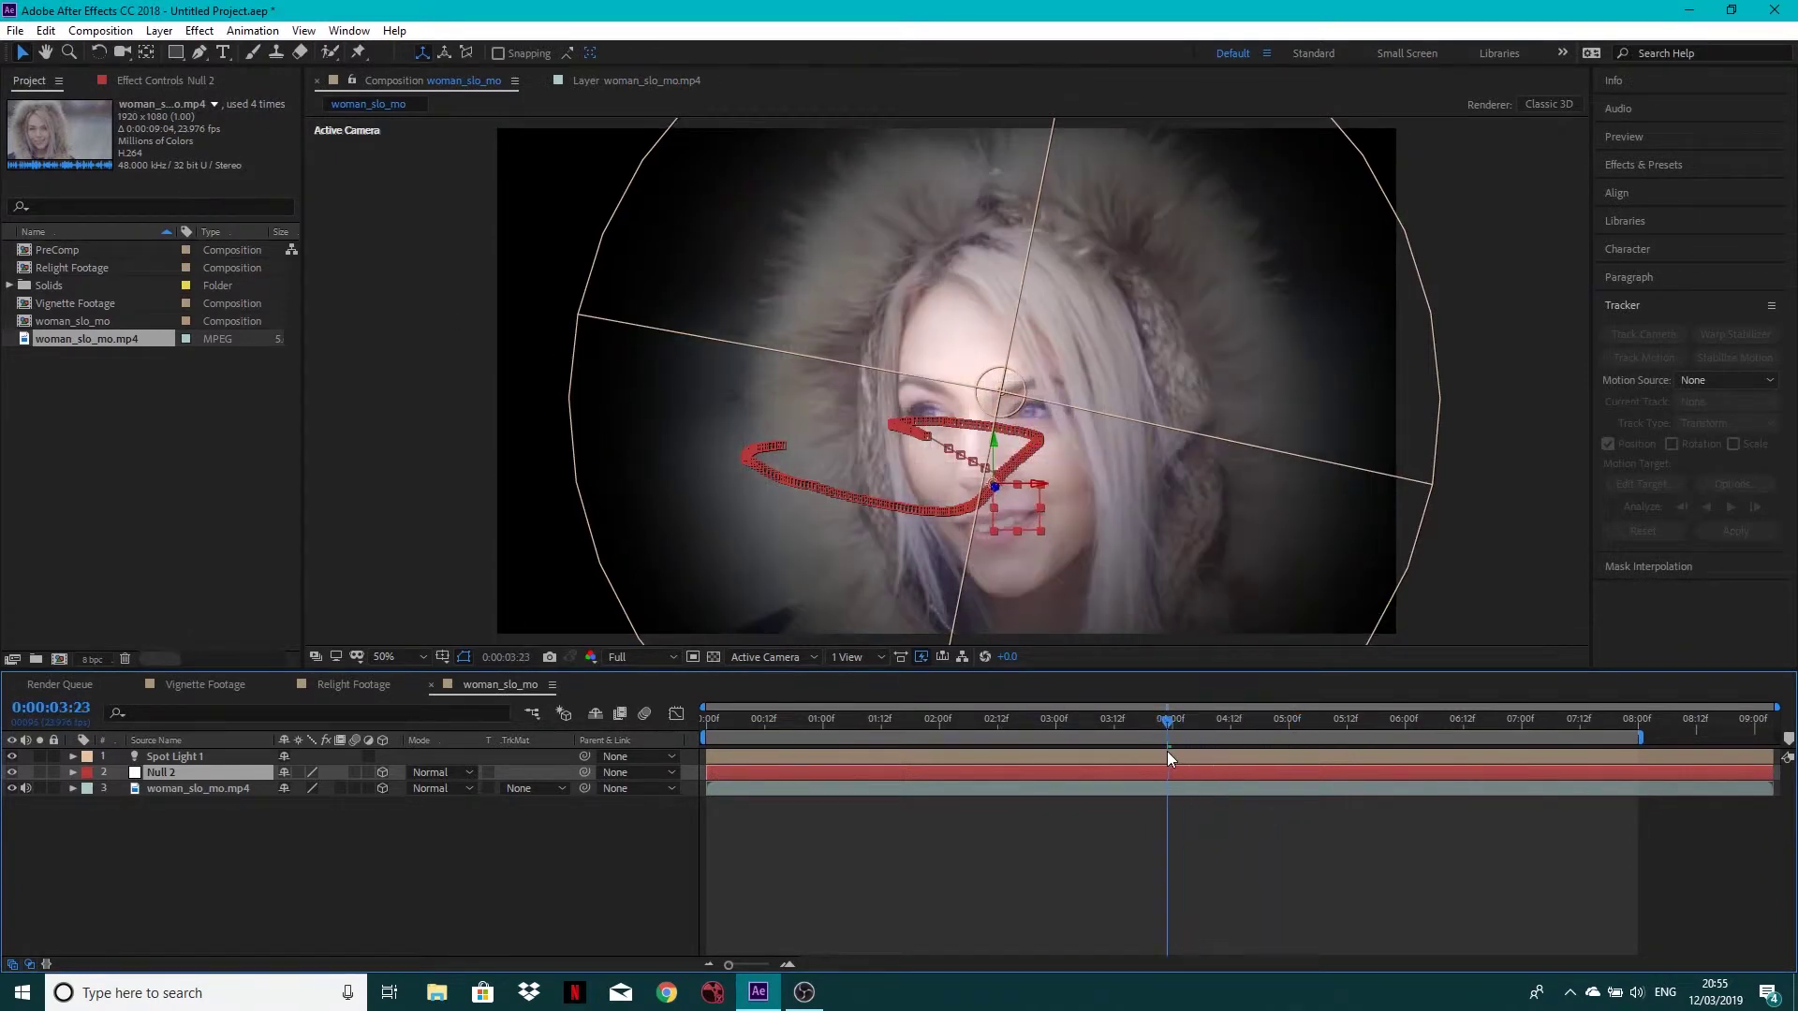
Add an expression on Spot Light 1's Point of Interest, pick-whipped to Null 2's Position.
click(72, 756)
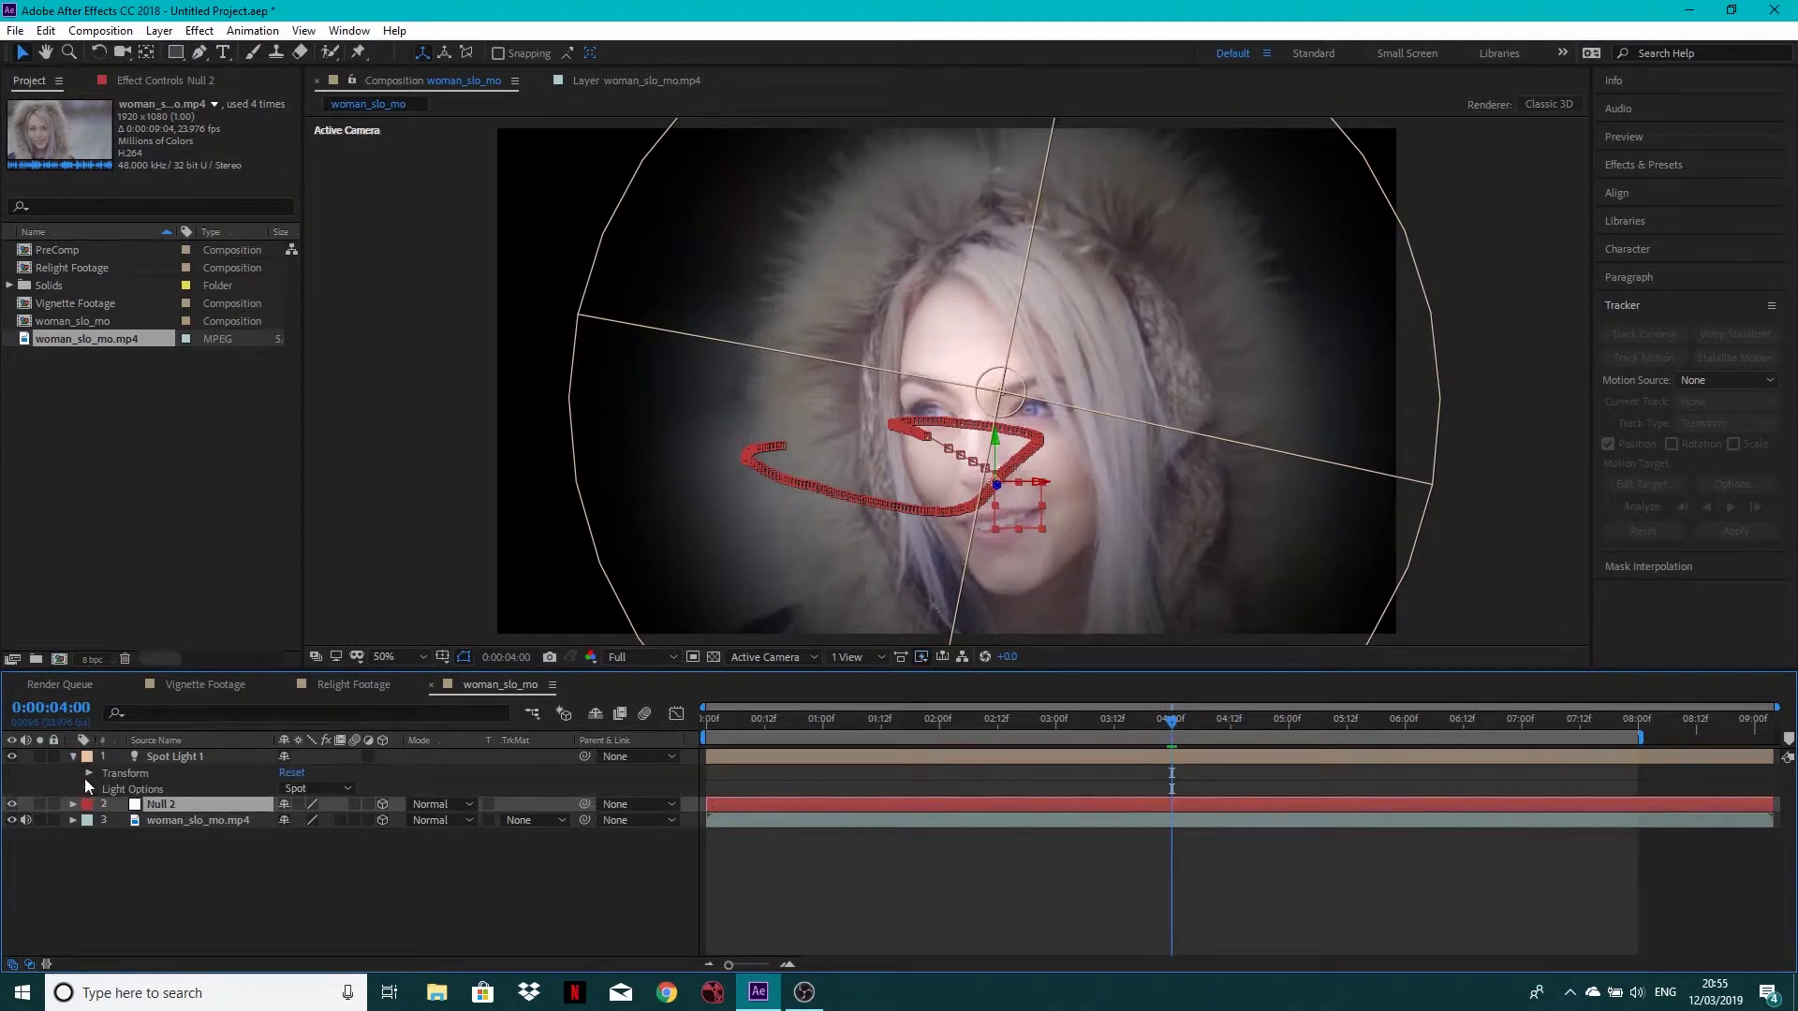
click(88, 773)
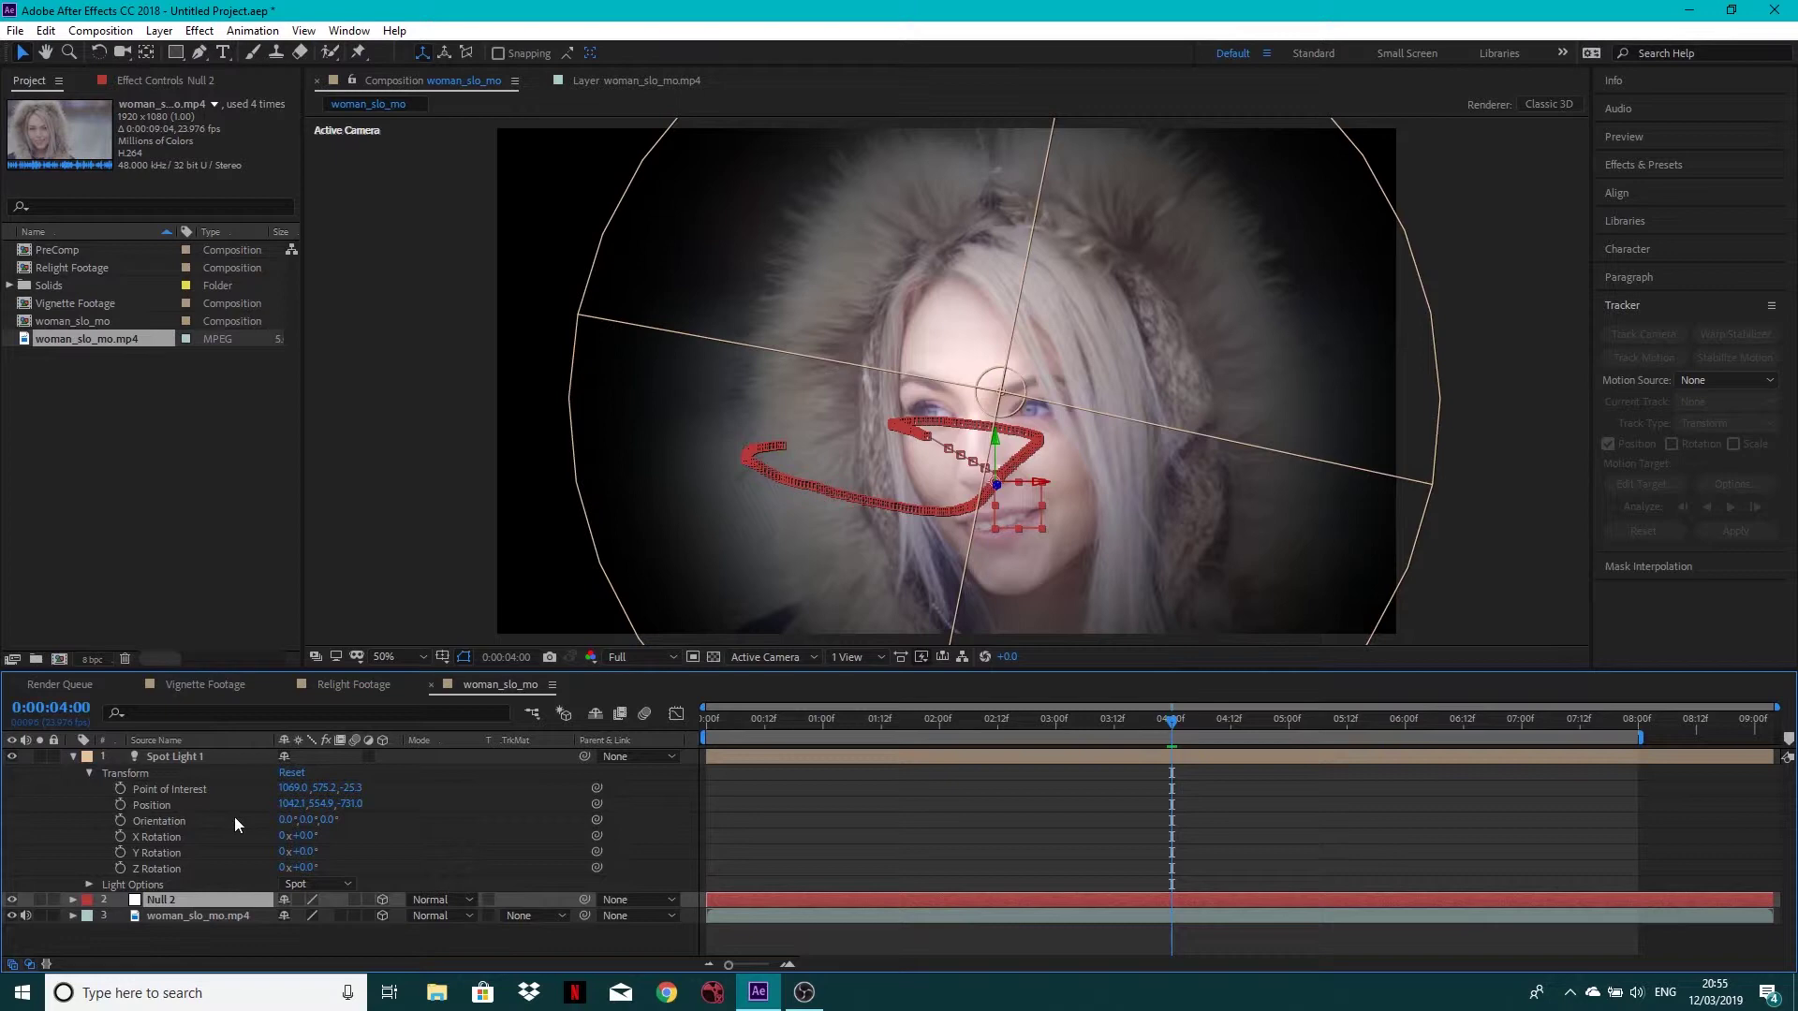
alt+click(121, 791)
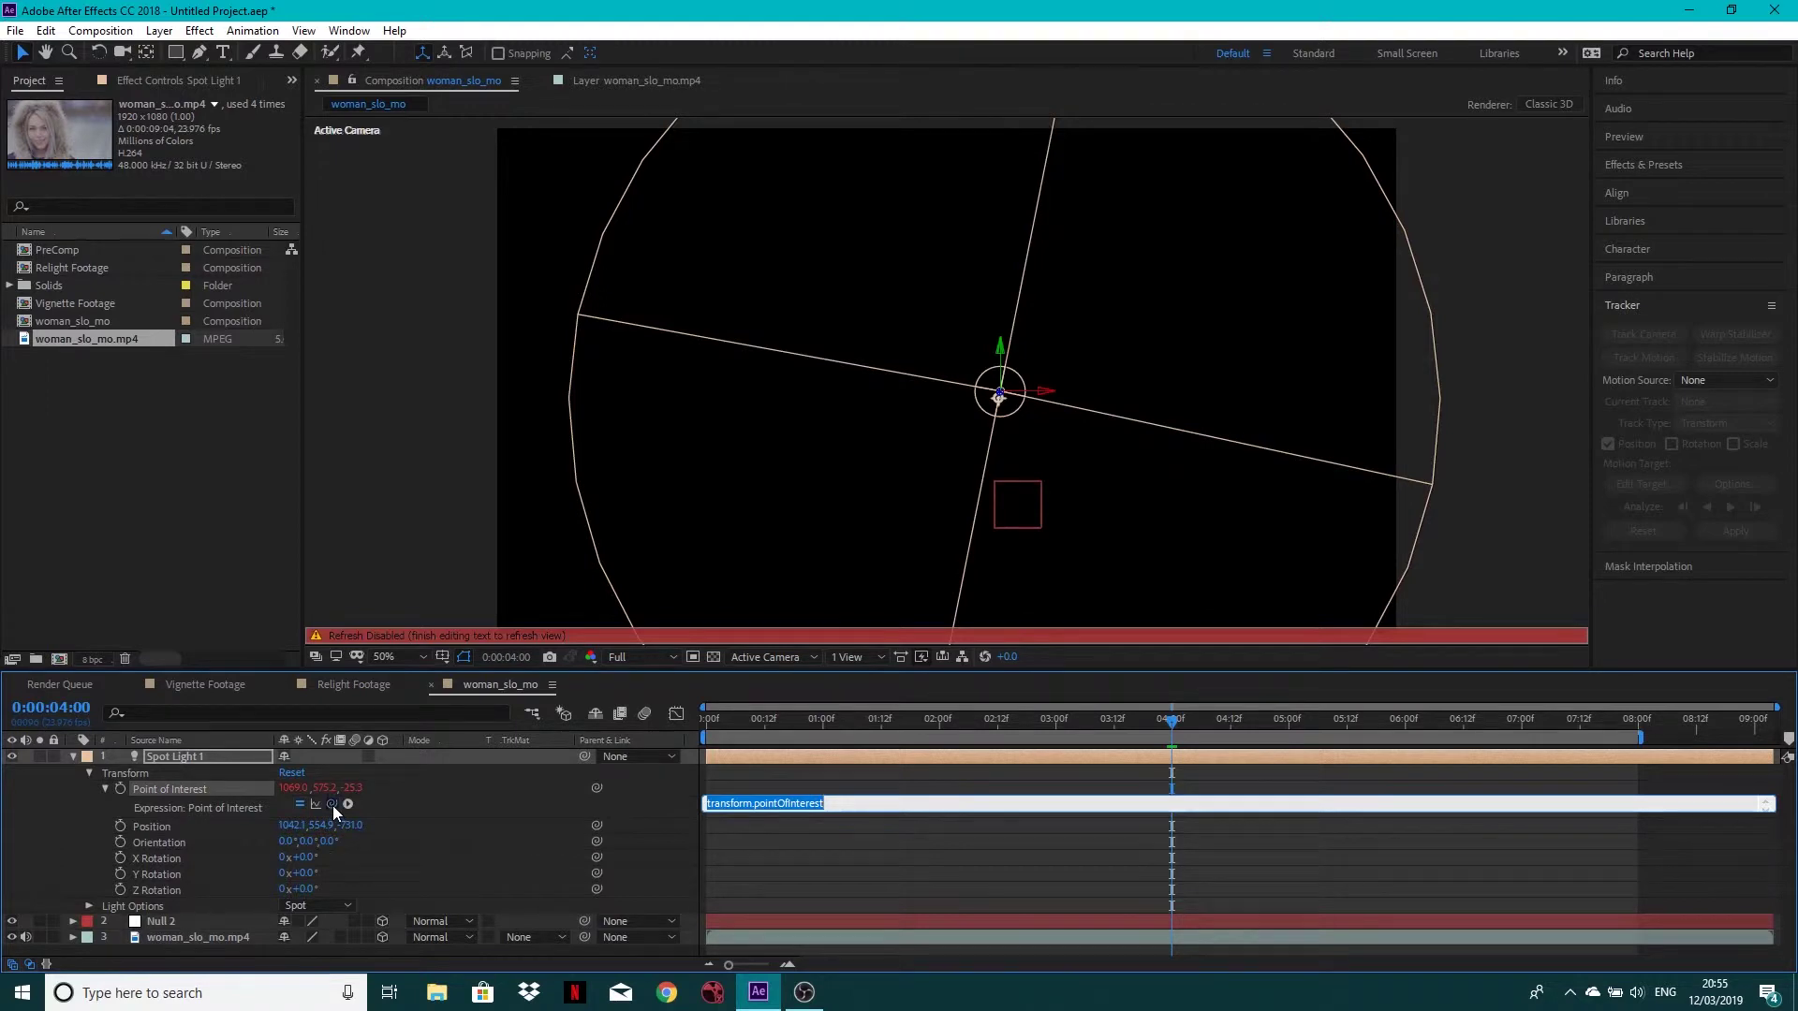
click(73, 921)
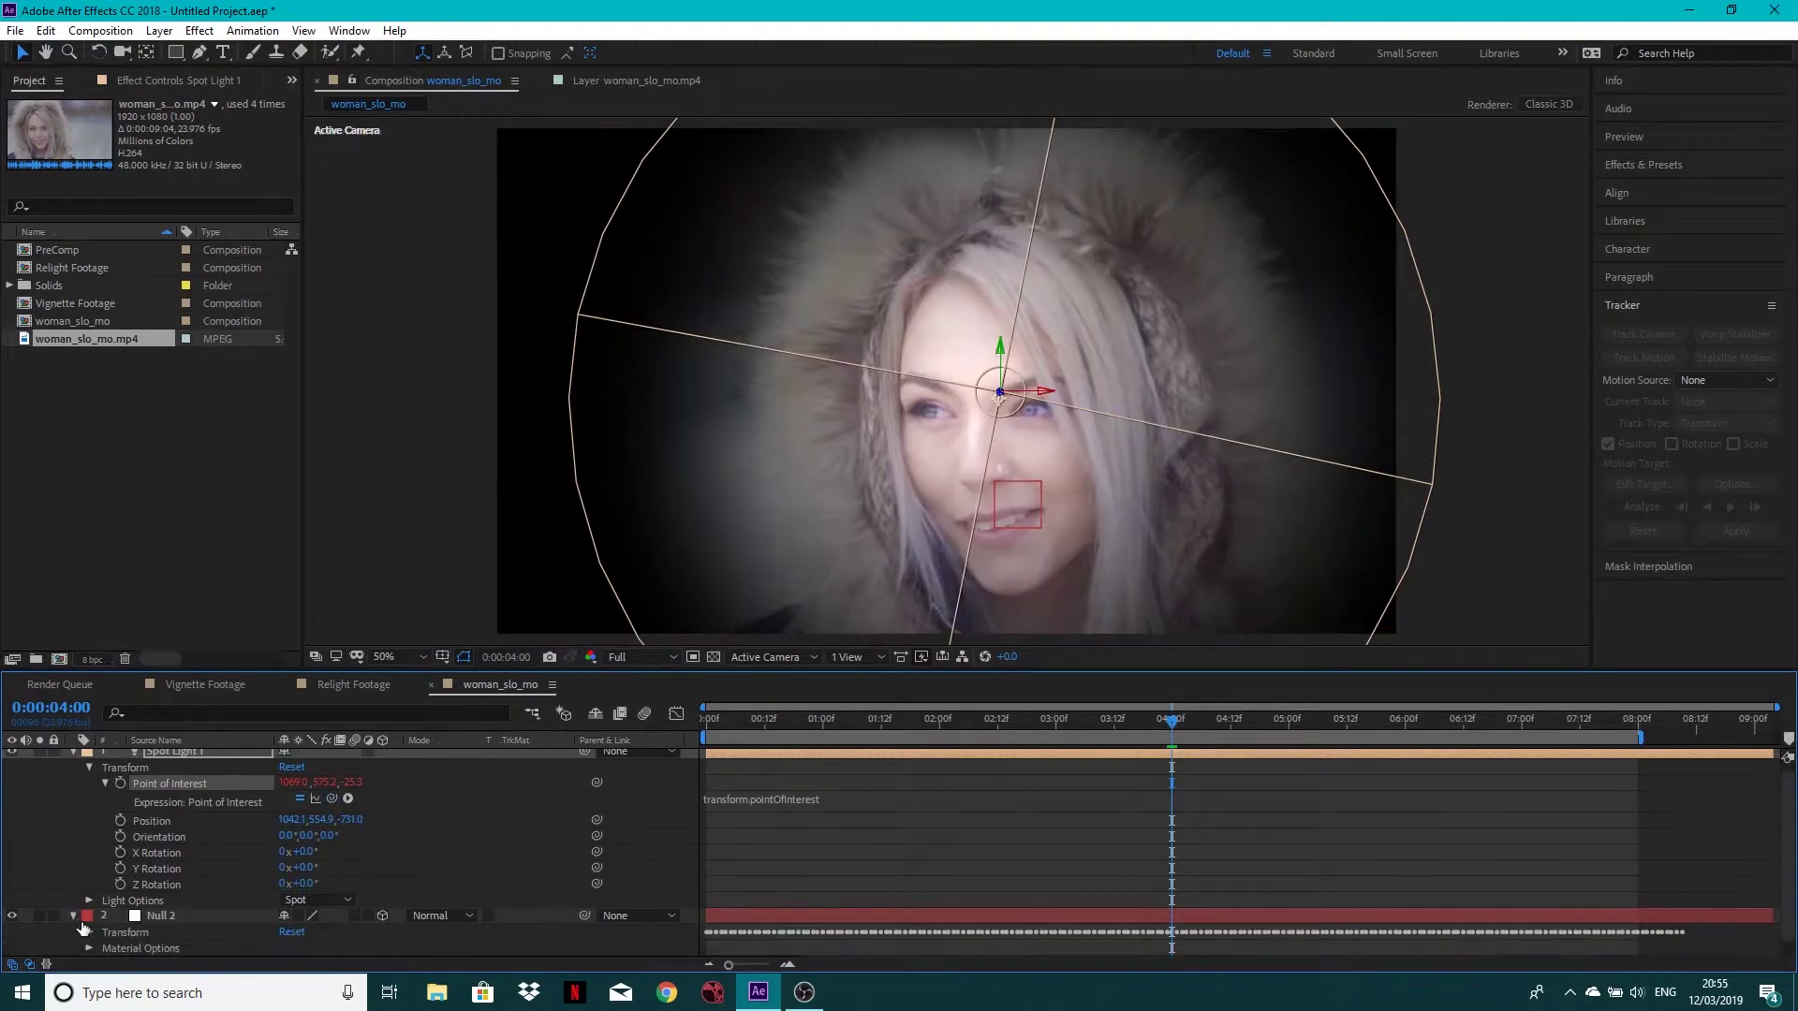
click(180, 913)
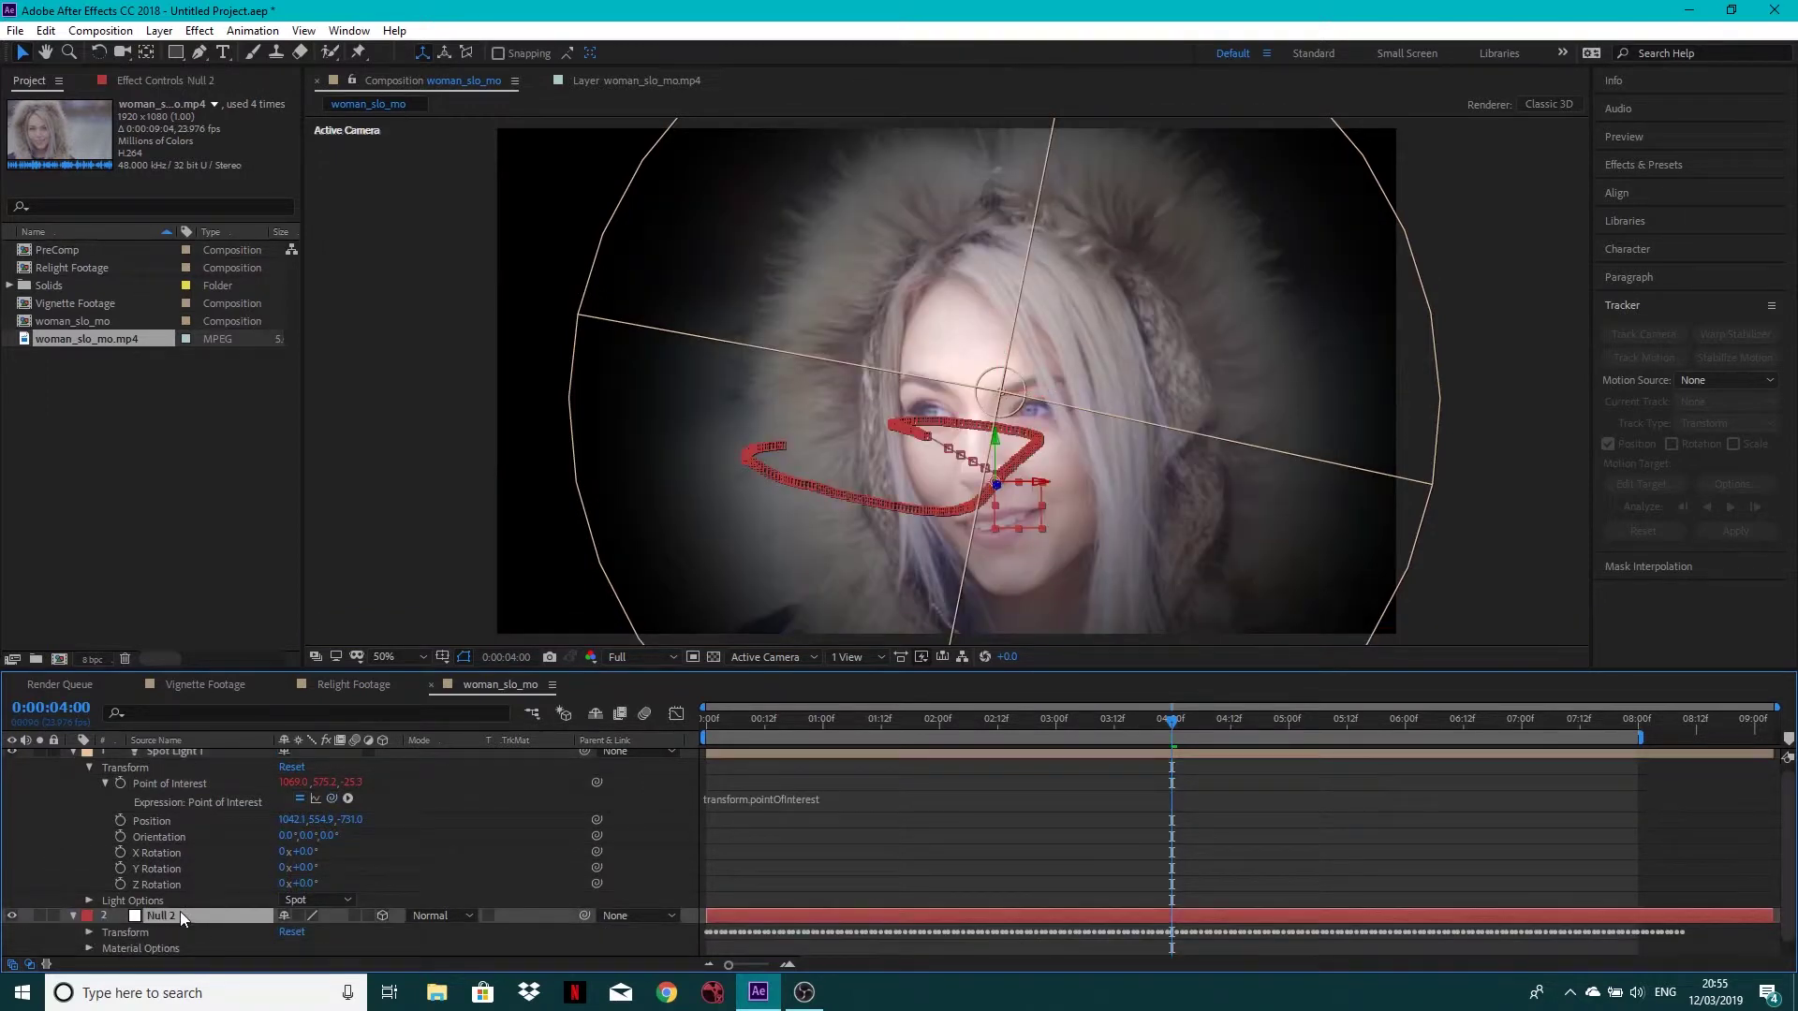
key(p)
drag(332, 798, 202, 931)
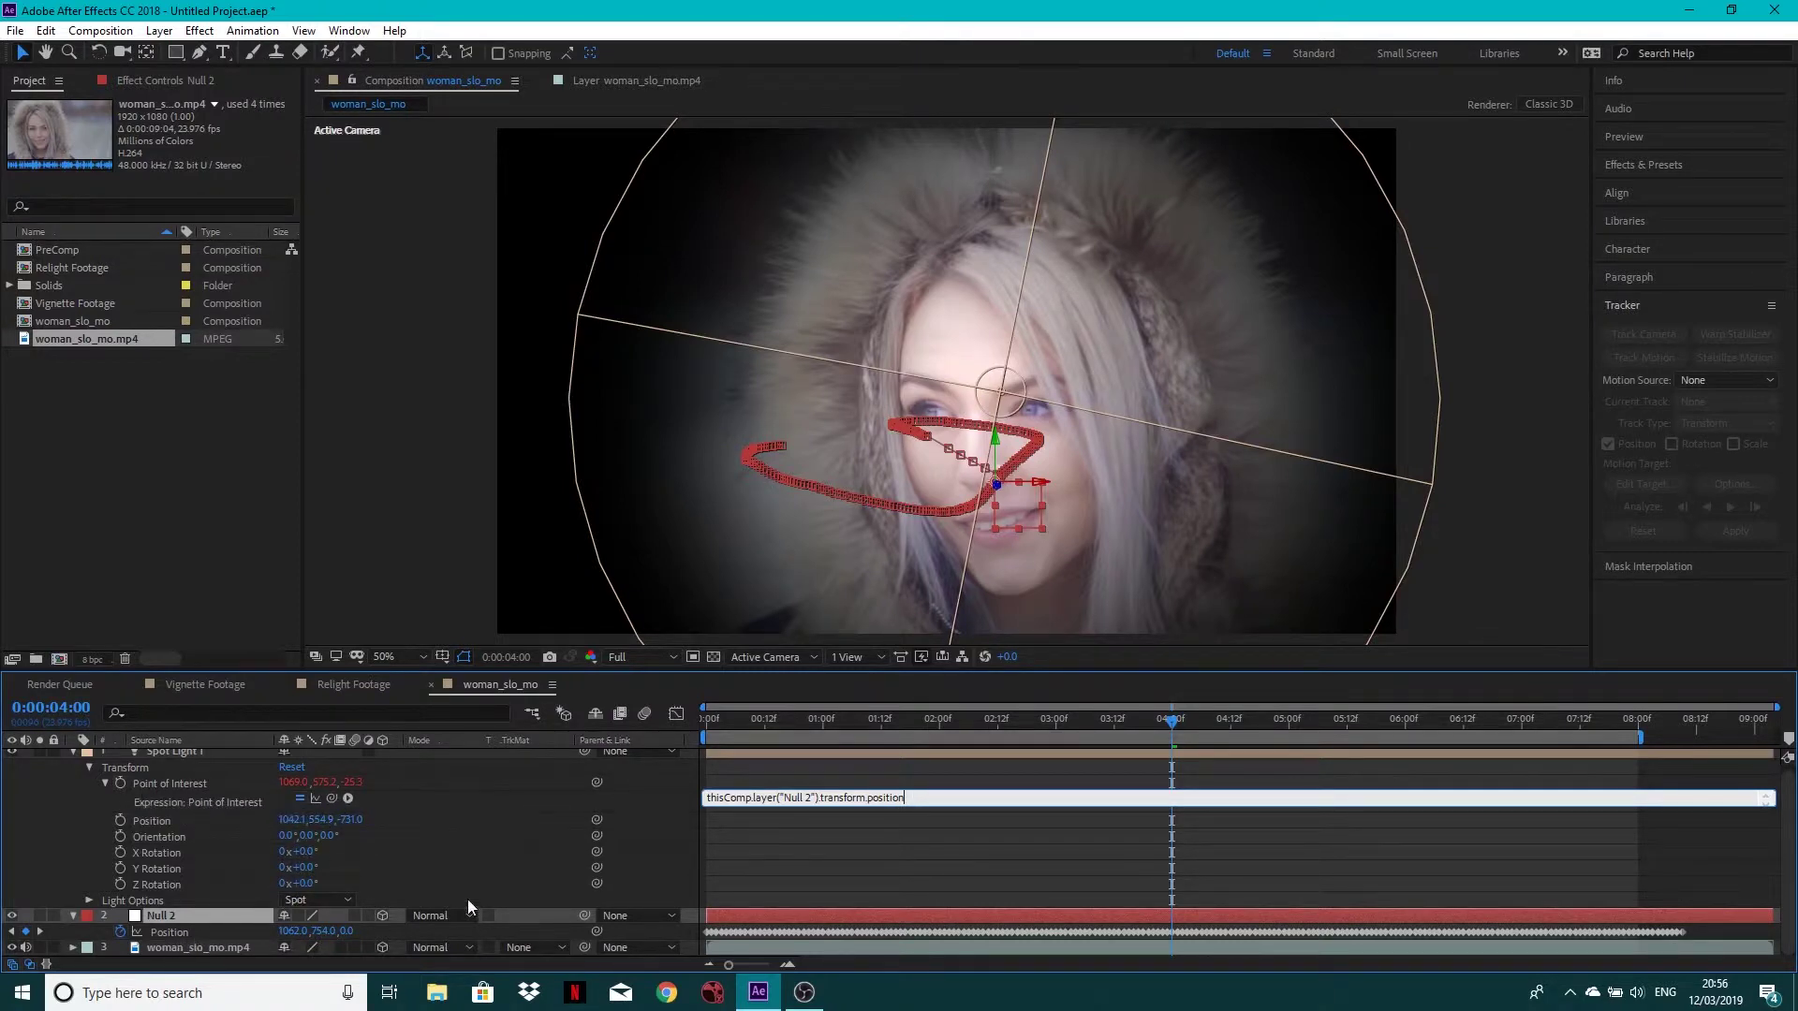
click(798, 885)
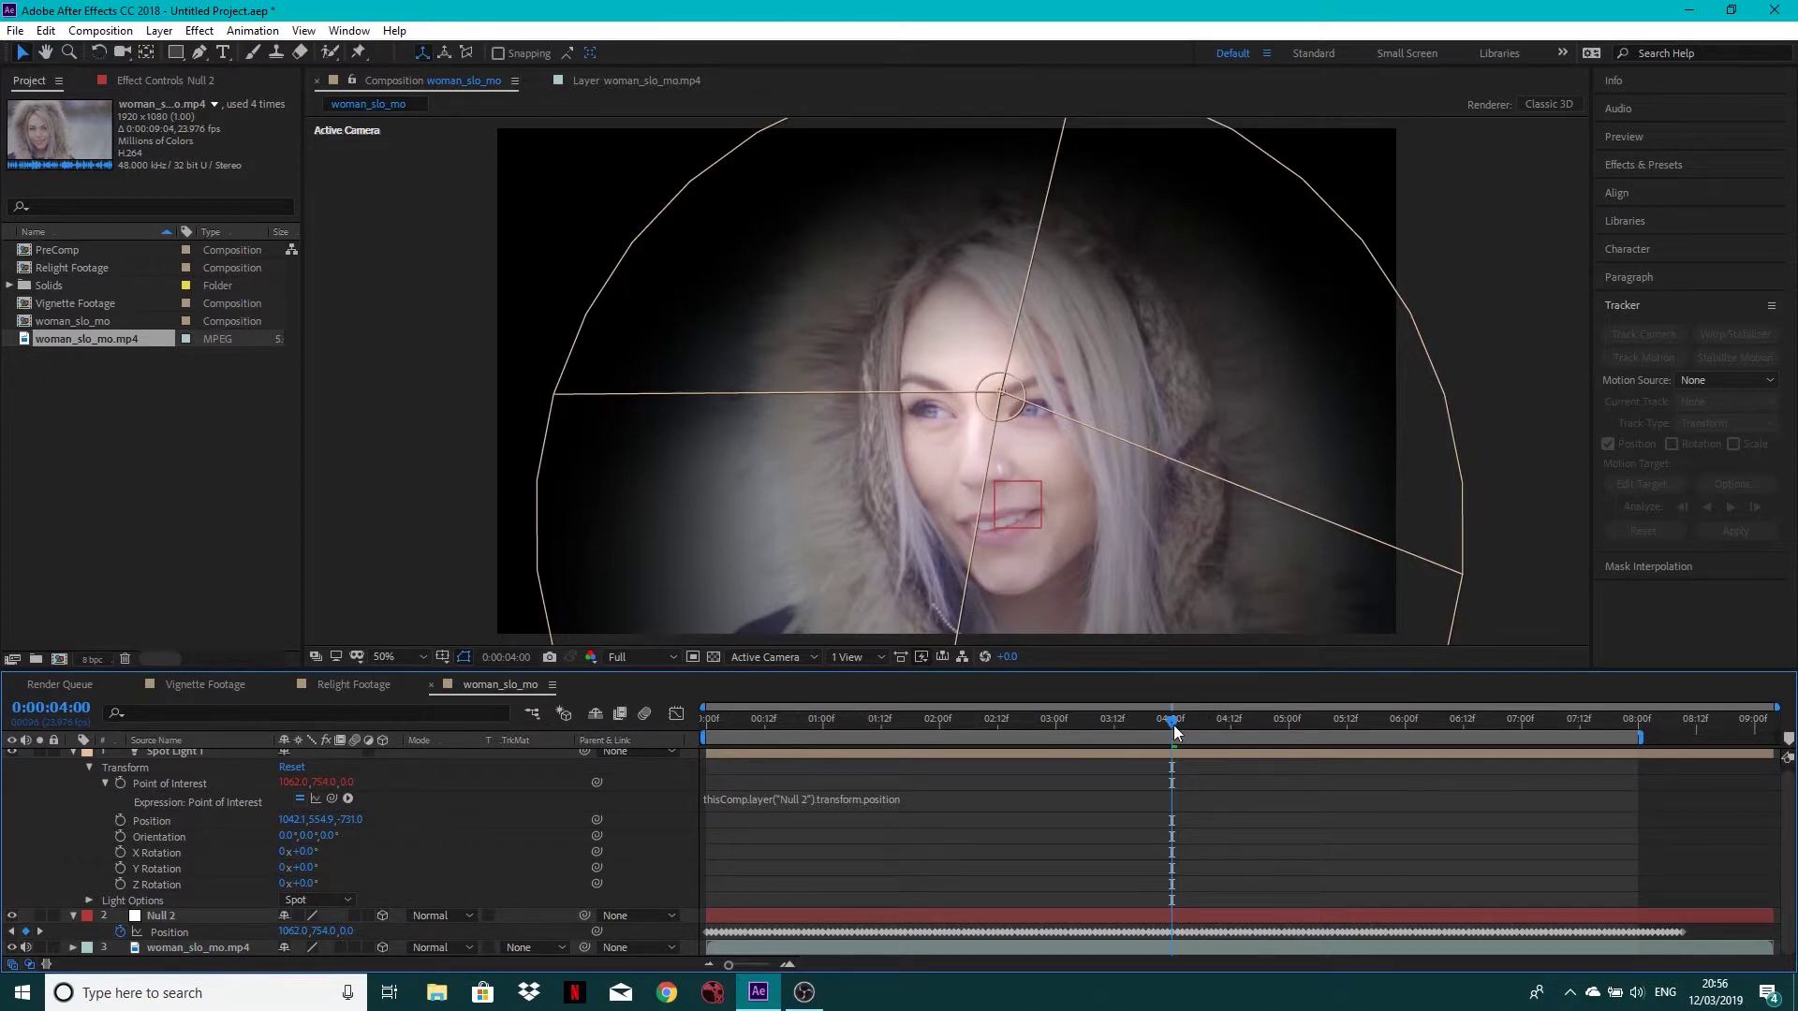
drag(1176, 731, 701, 761)
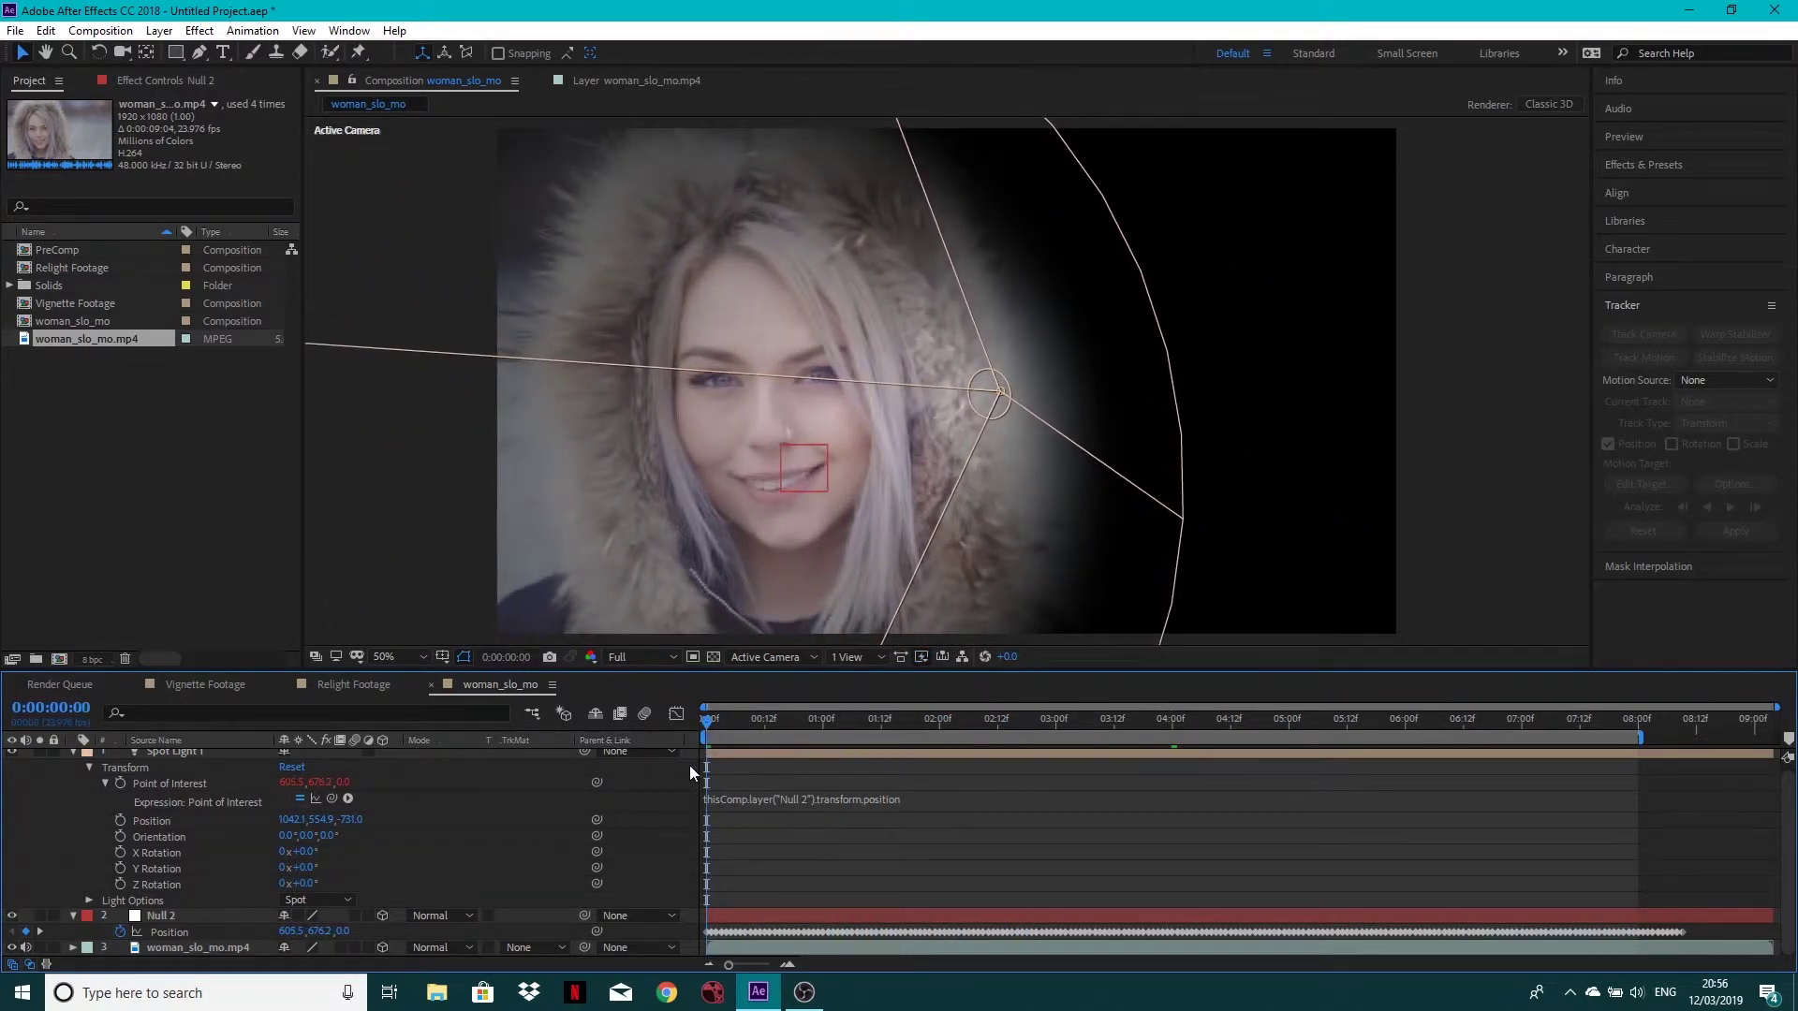
At the 4-second frame, enable Position keyframing on Spot Light 1.
click(74, 753)
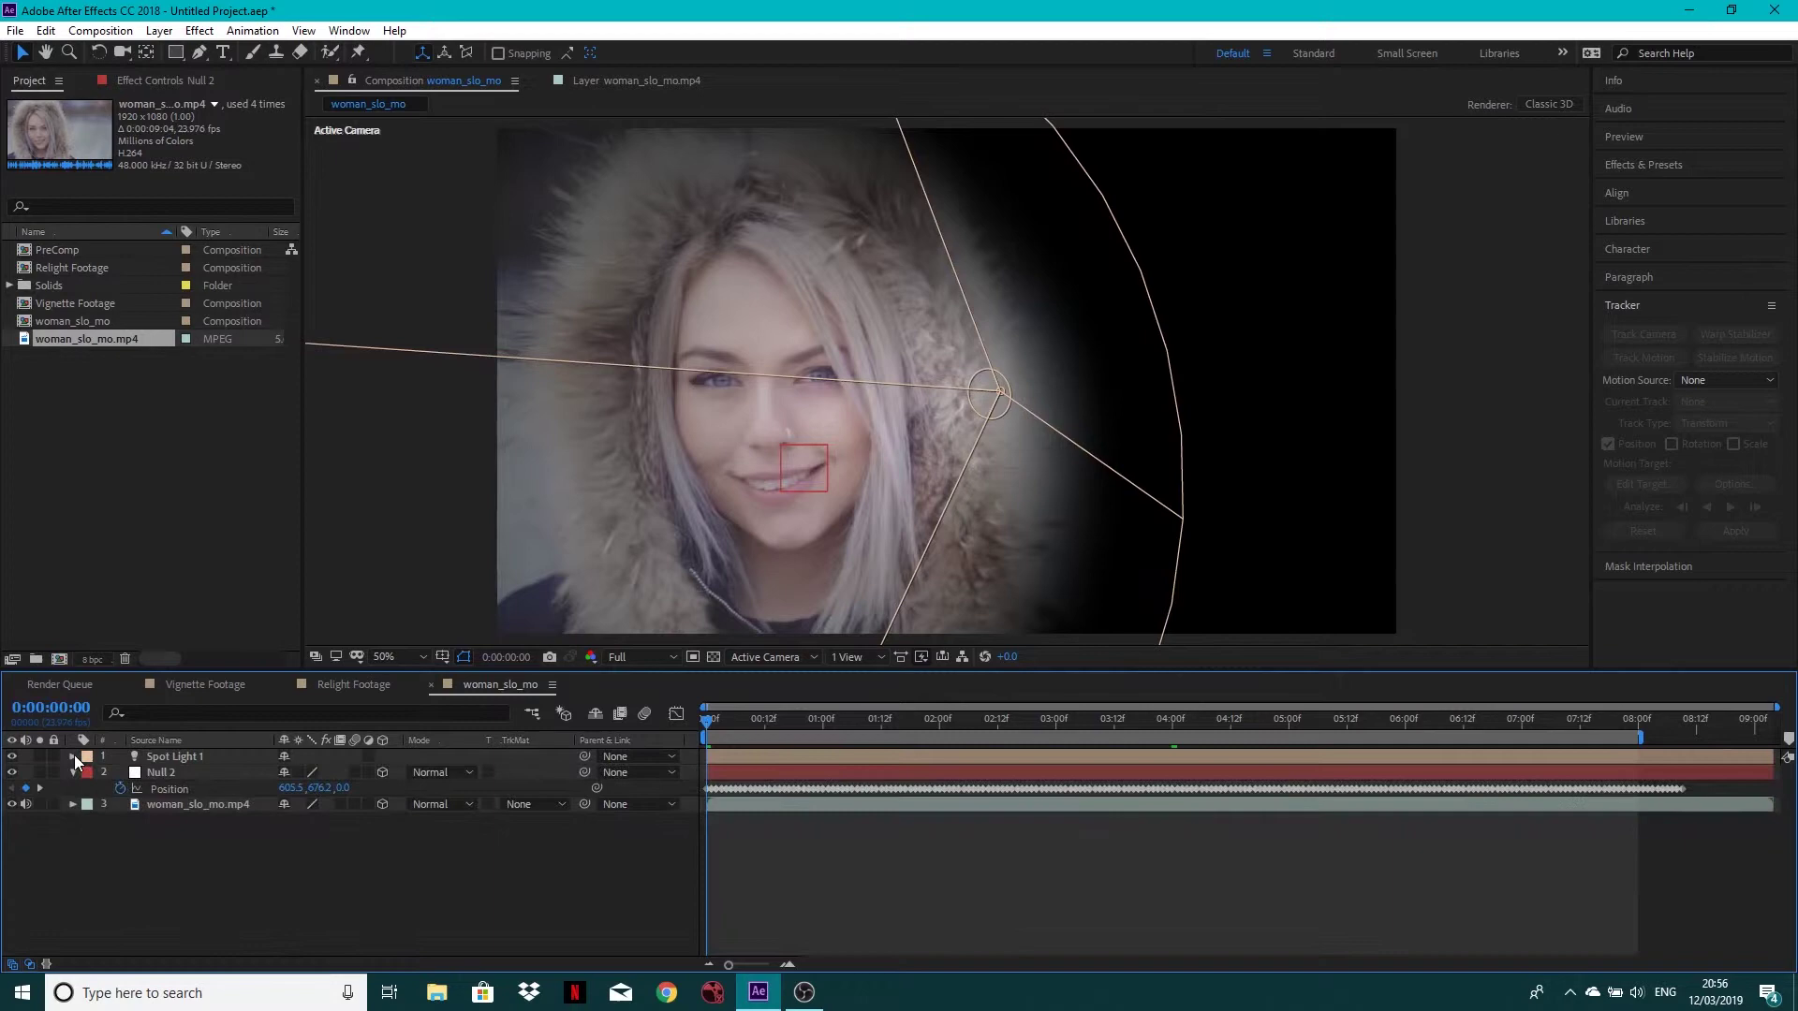
click(73, 772)
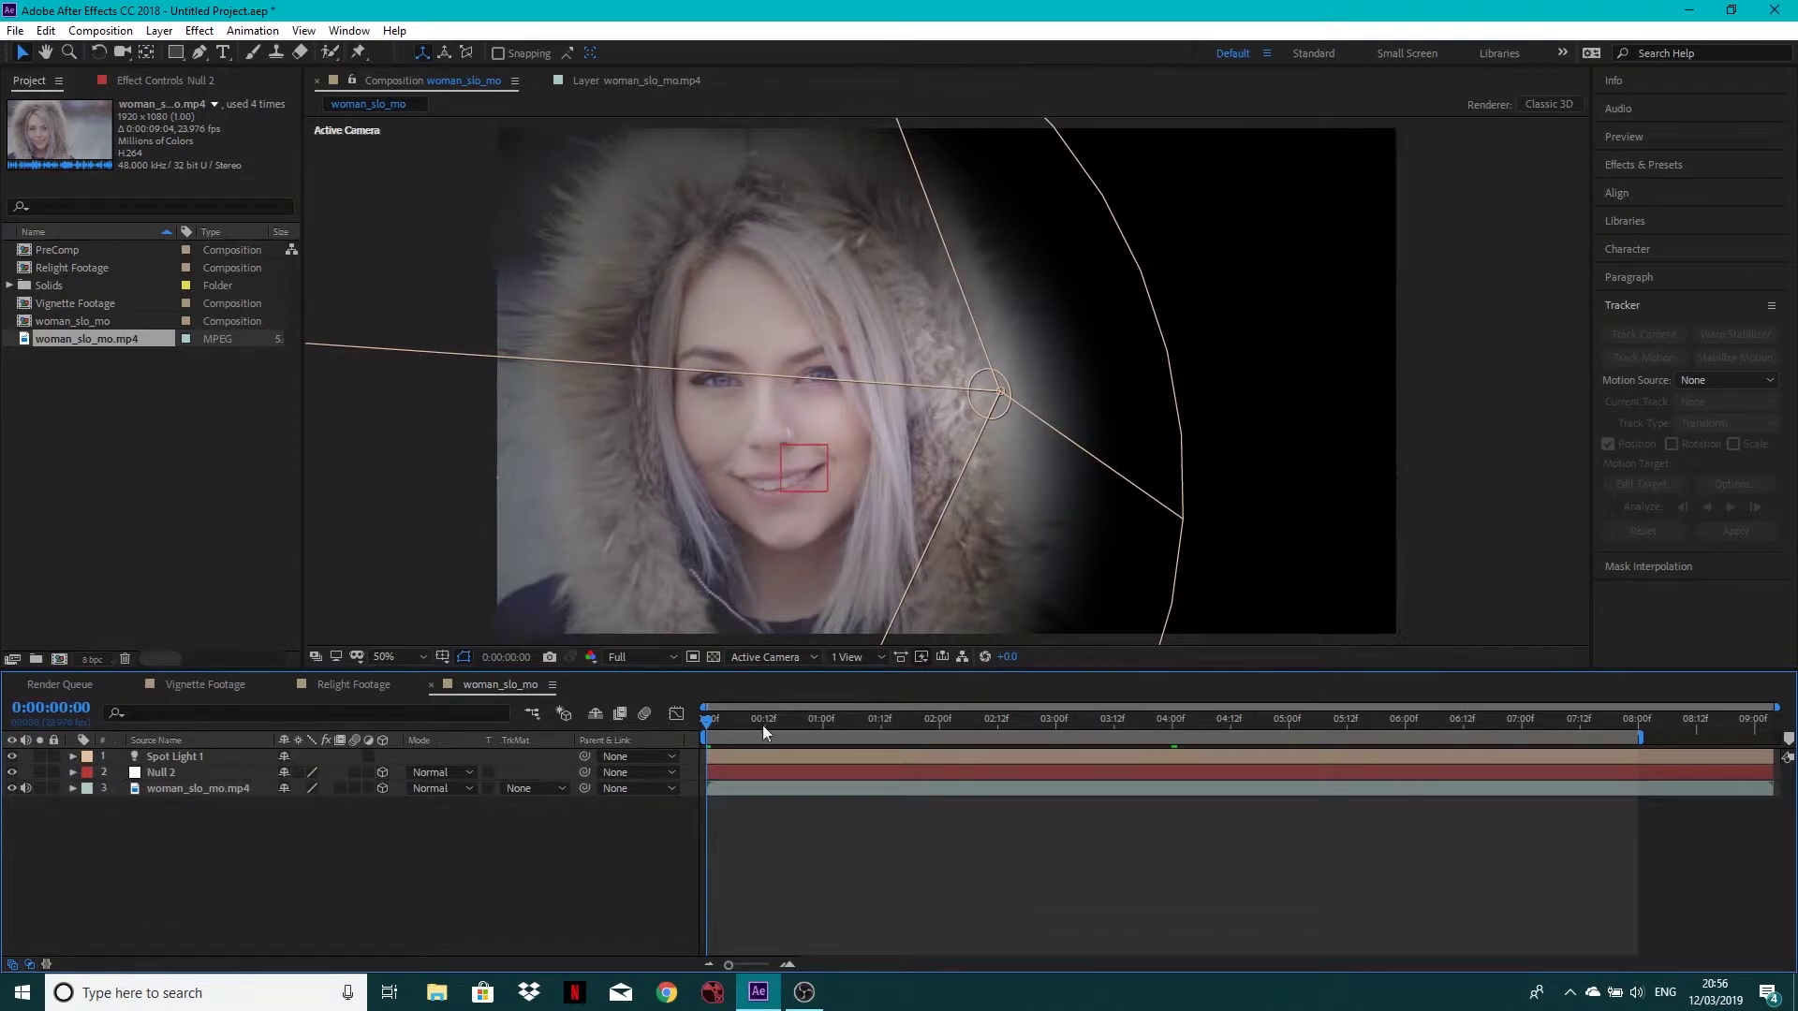
click(1174, 726)
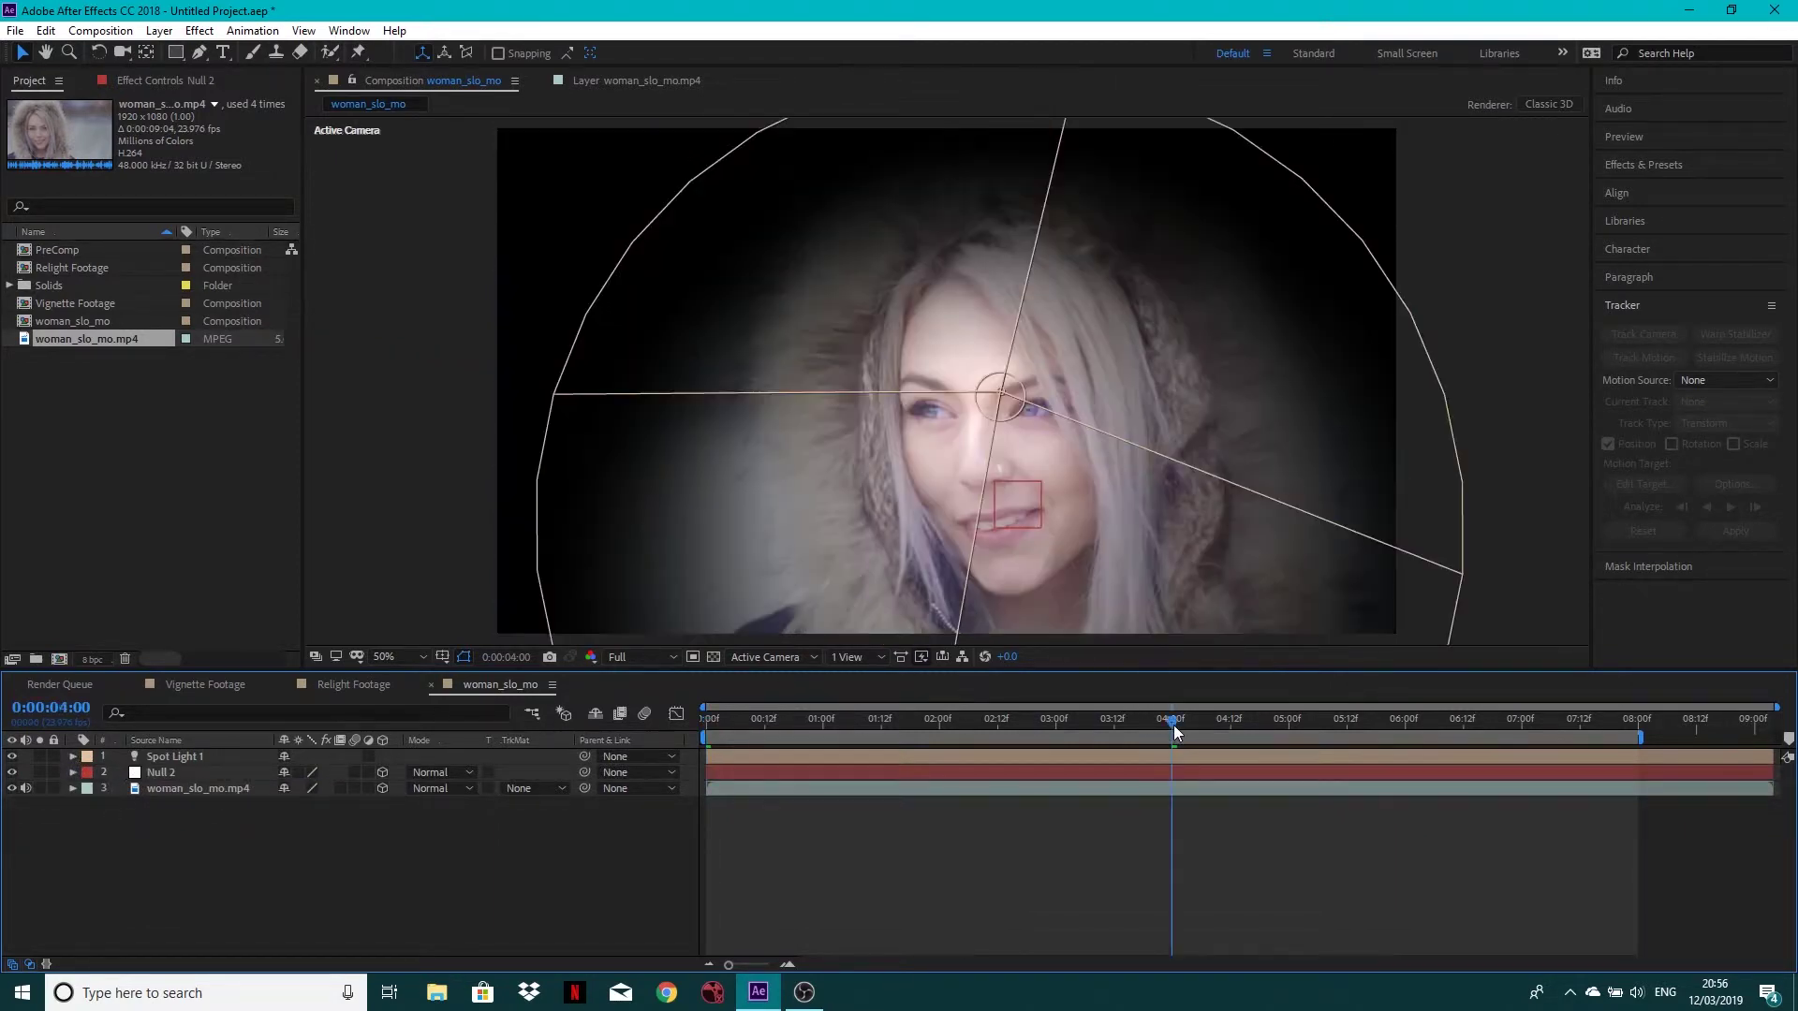
click(73, 756)
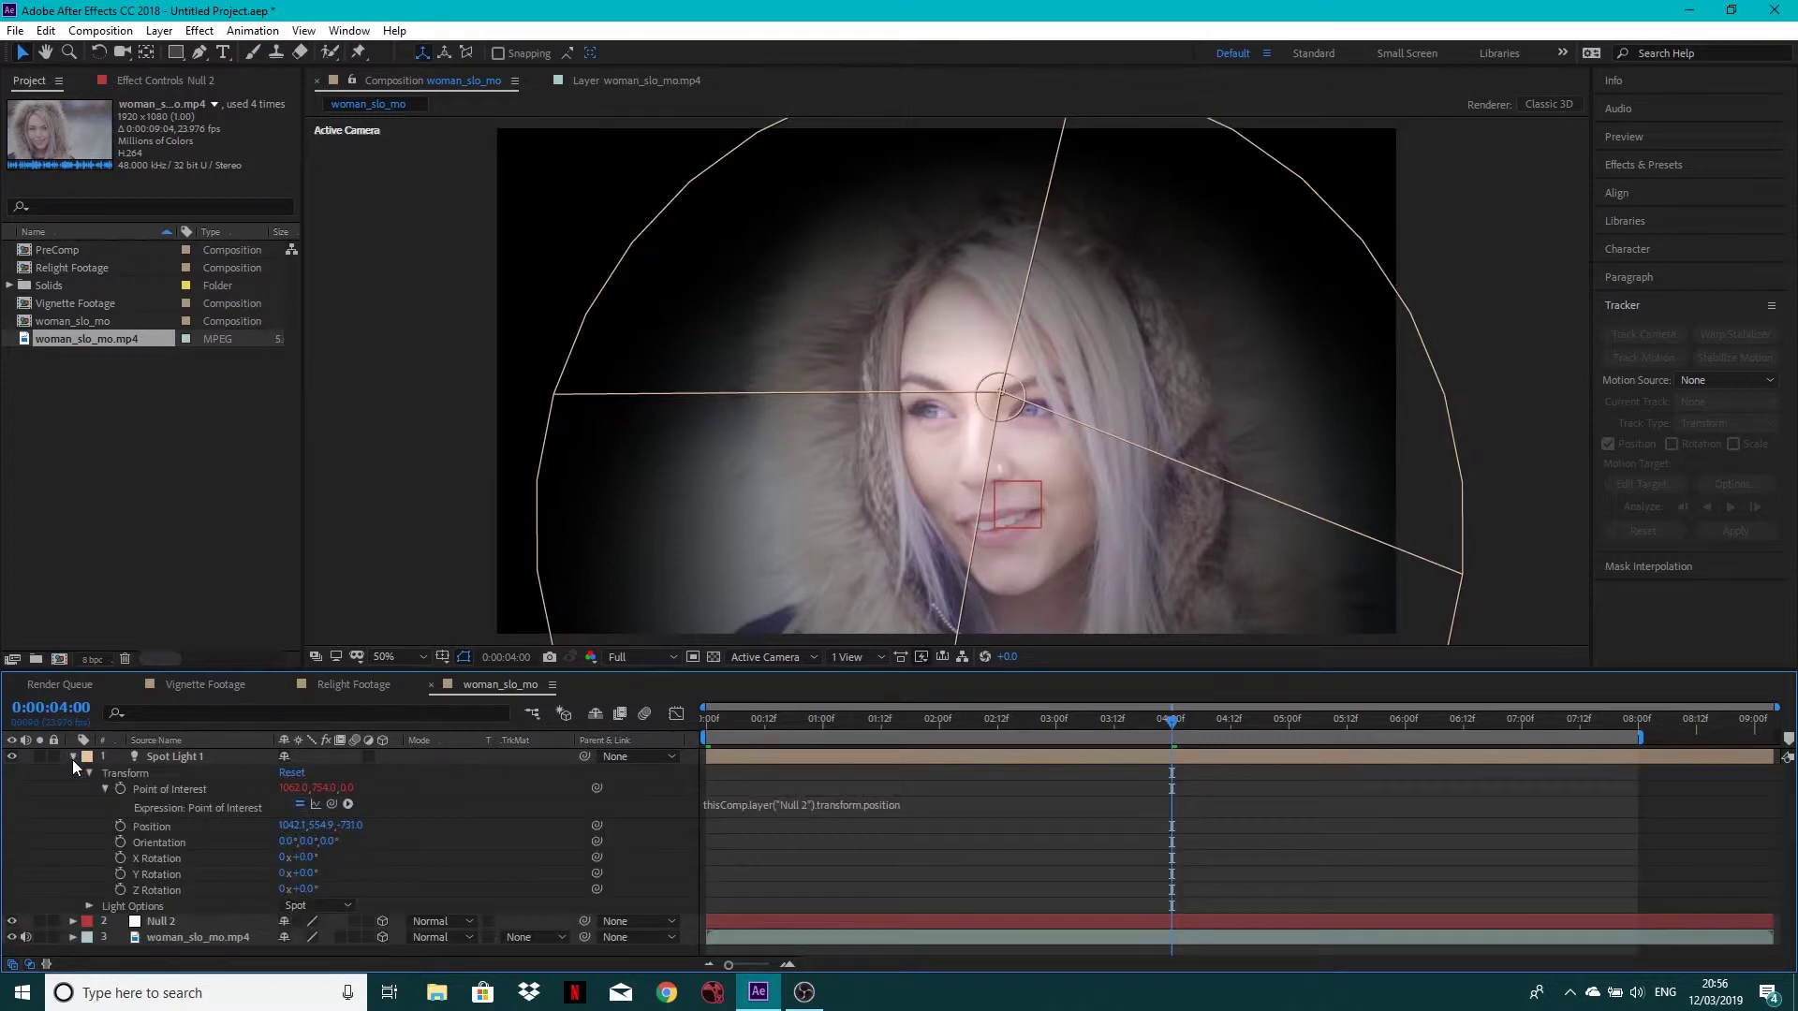
click(120, 827)
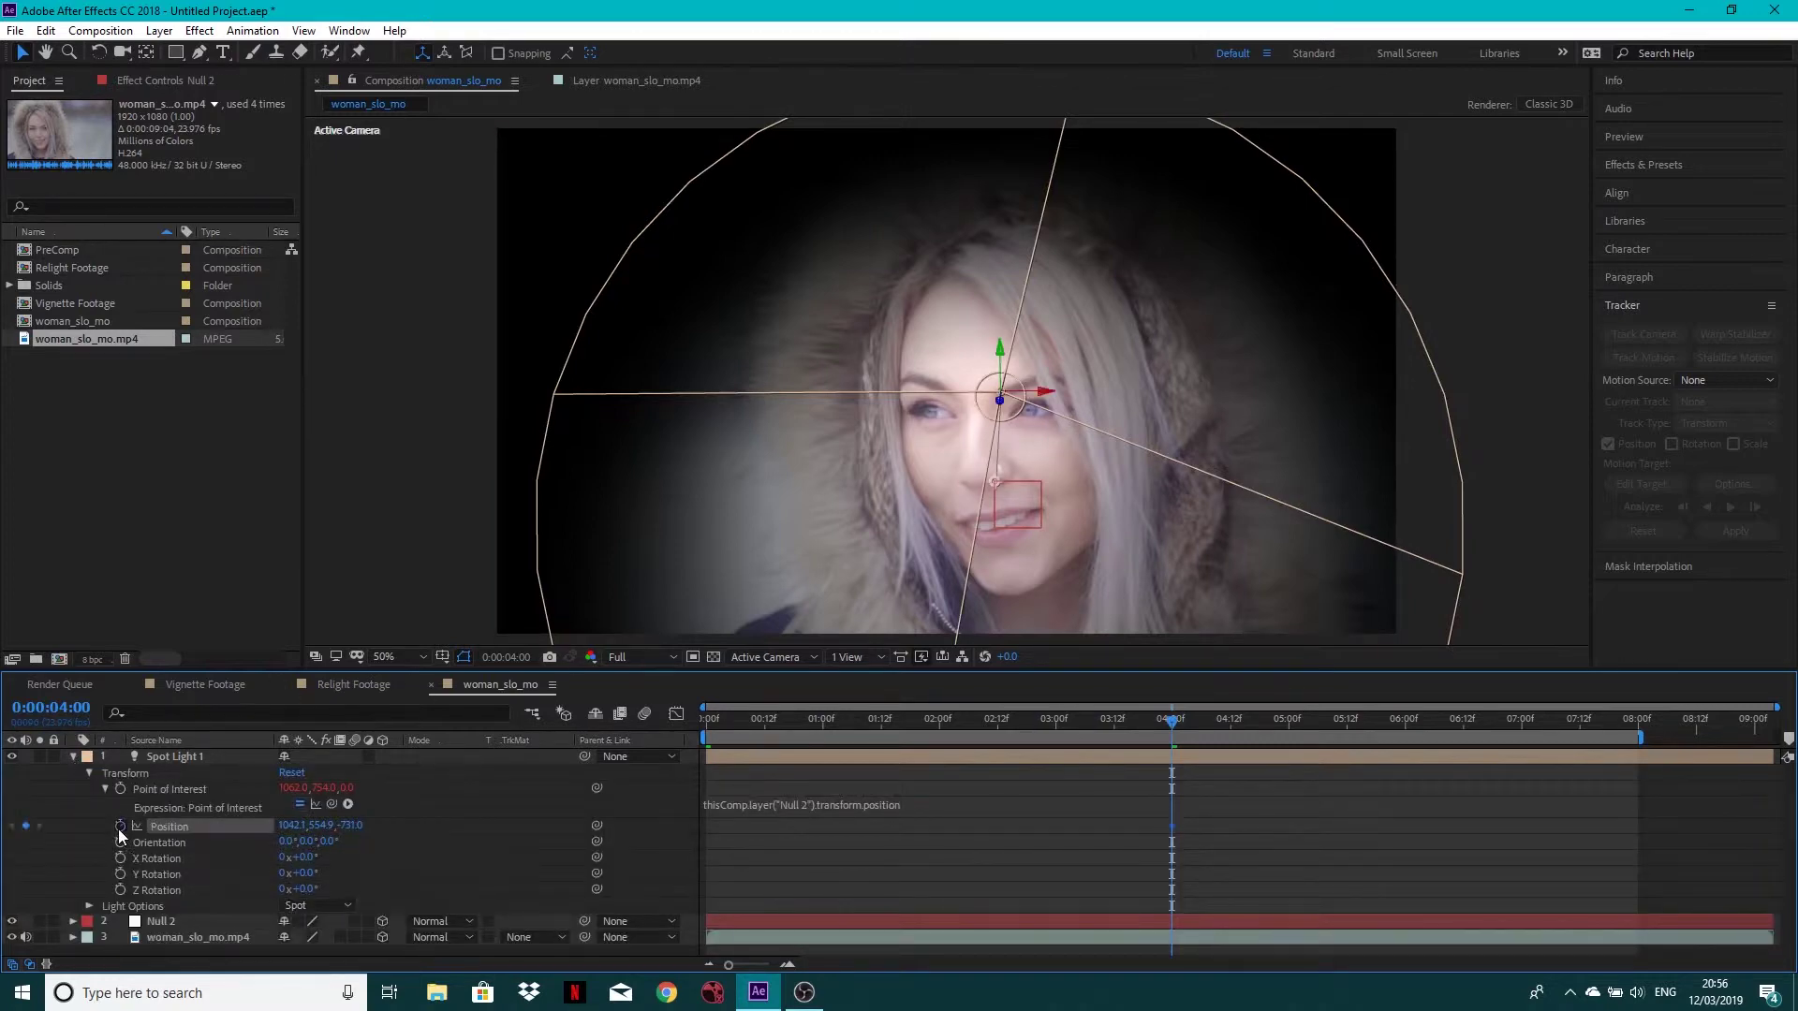
At the start of the clip, move the spotlight left and down onto her face.
drag(1174, 731, 672, 750)
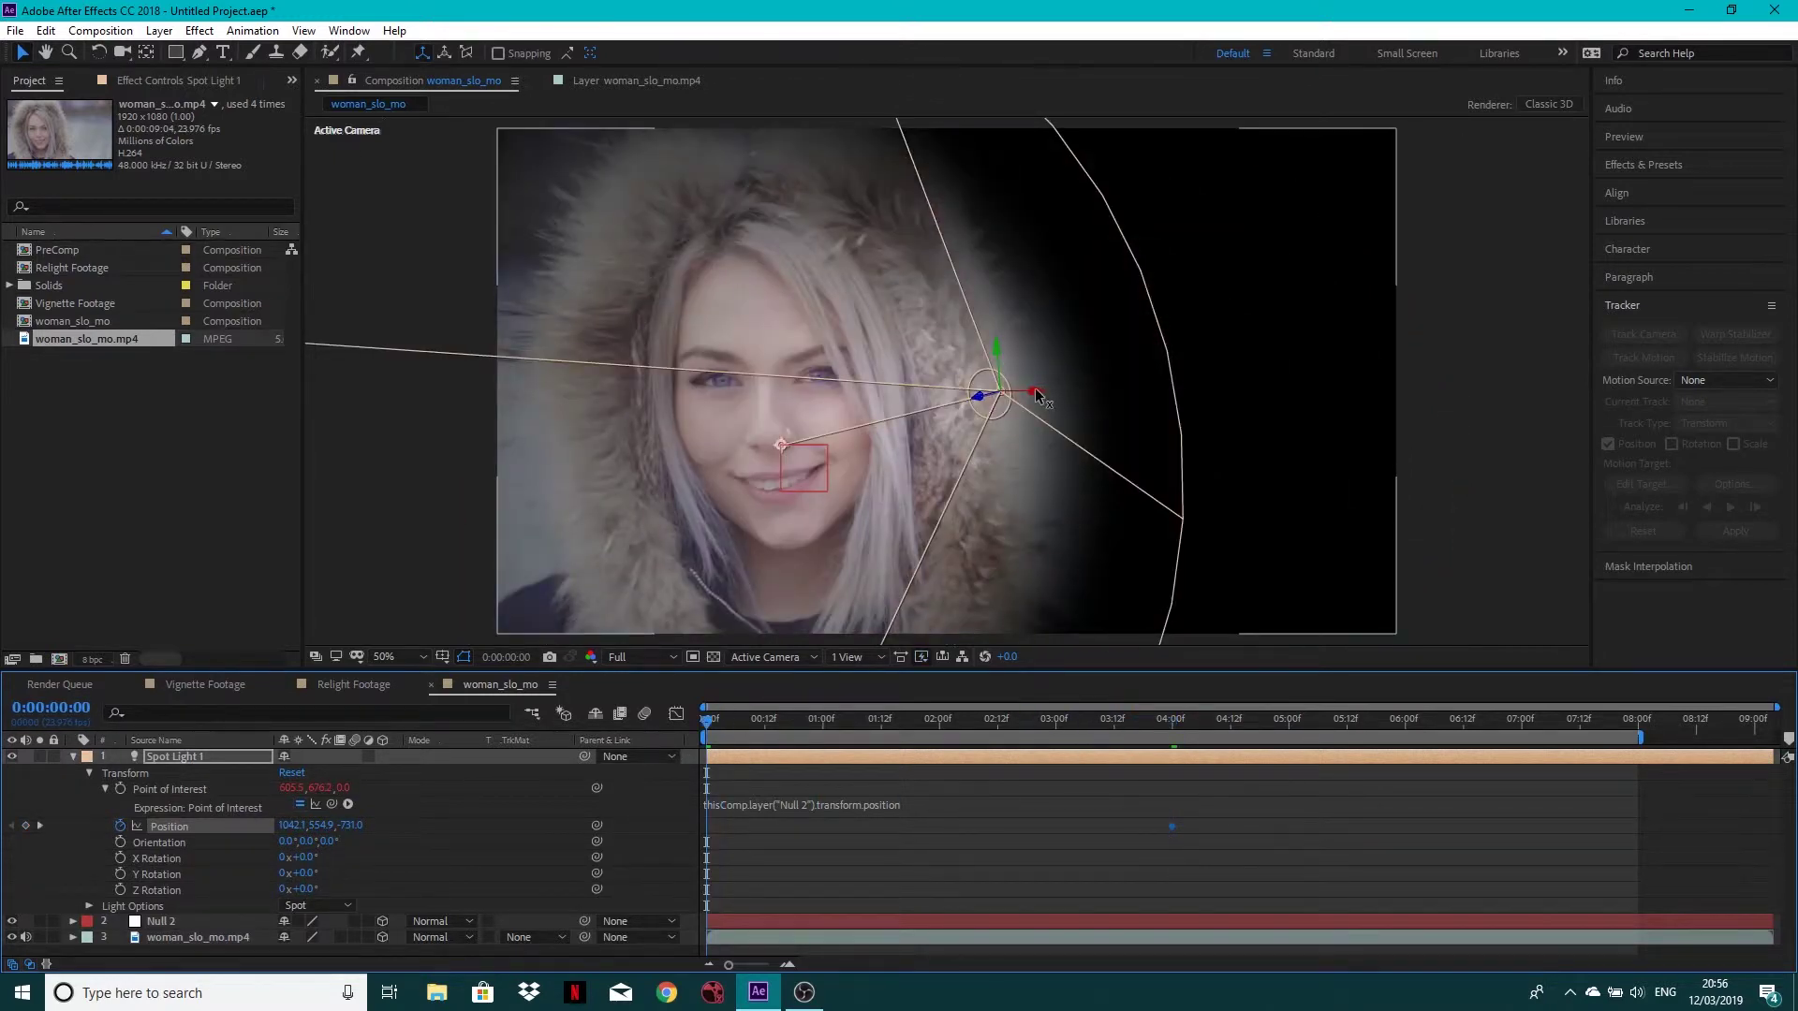
drag(1037, 397, 857, 401)
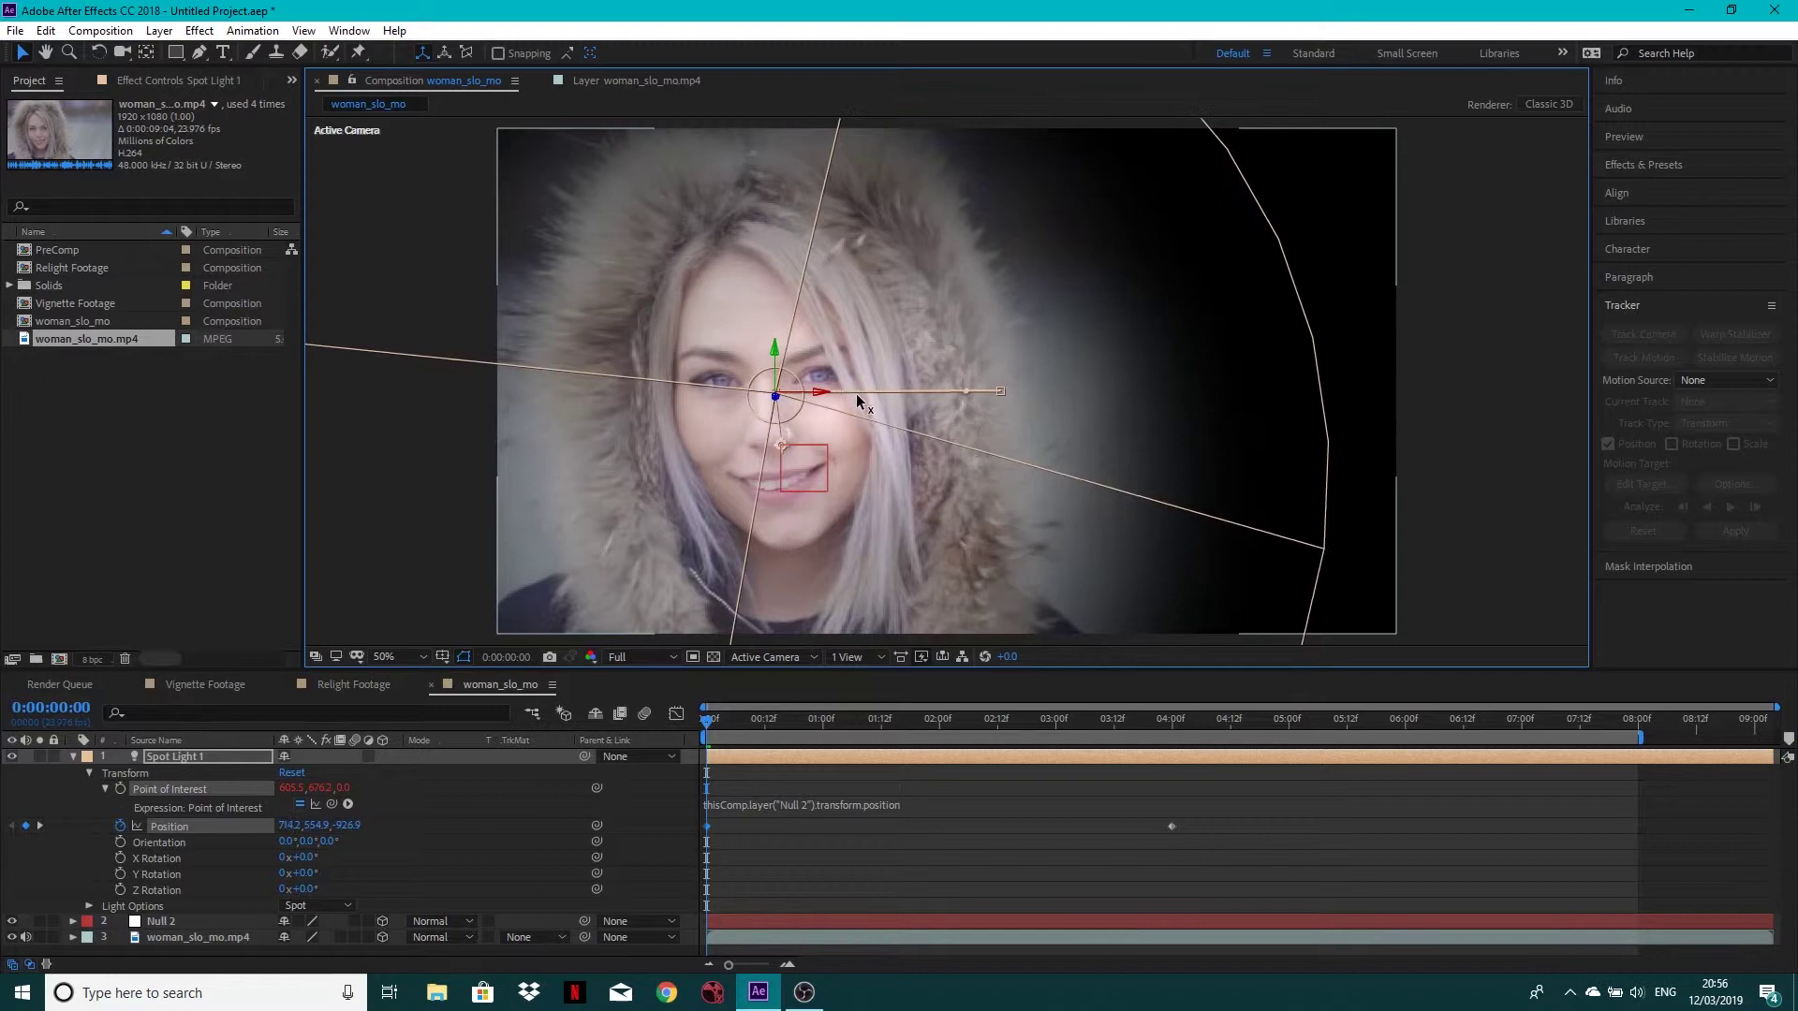
drag(771, 350, 766, 401)
click(811, 457)
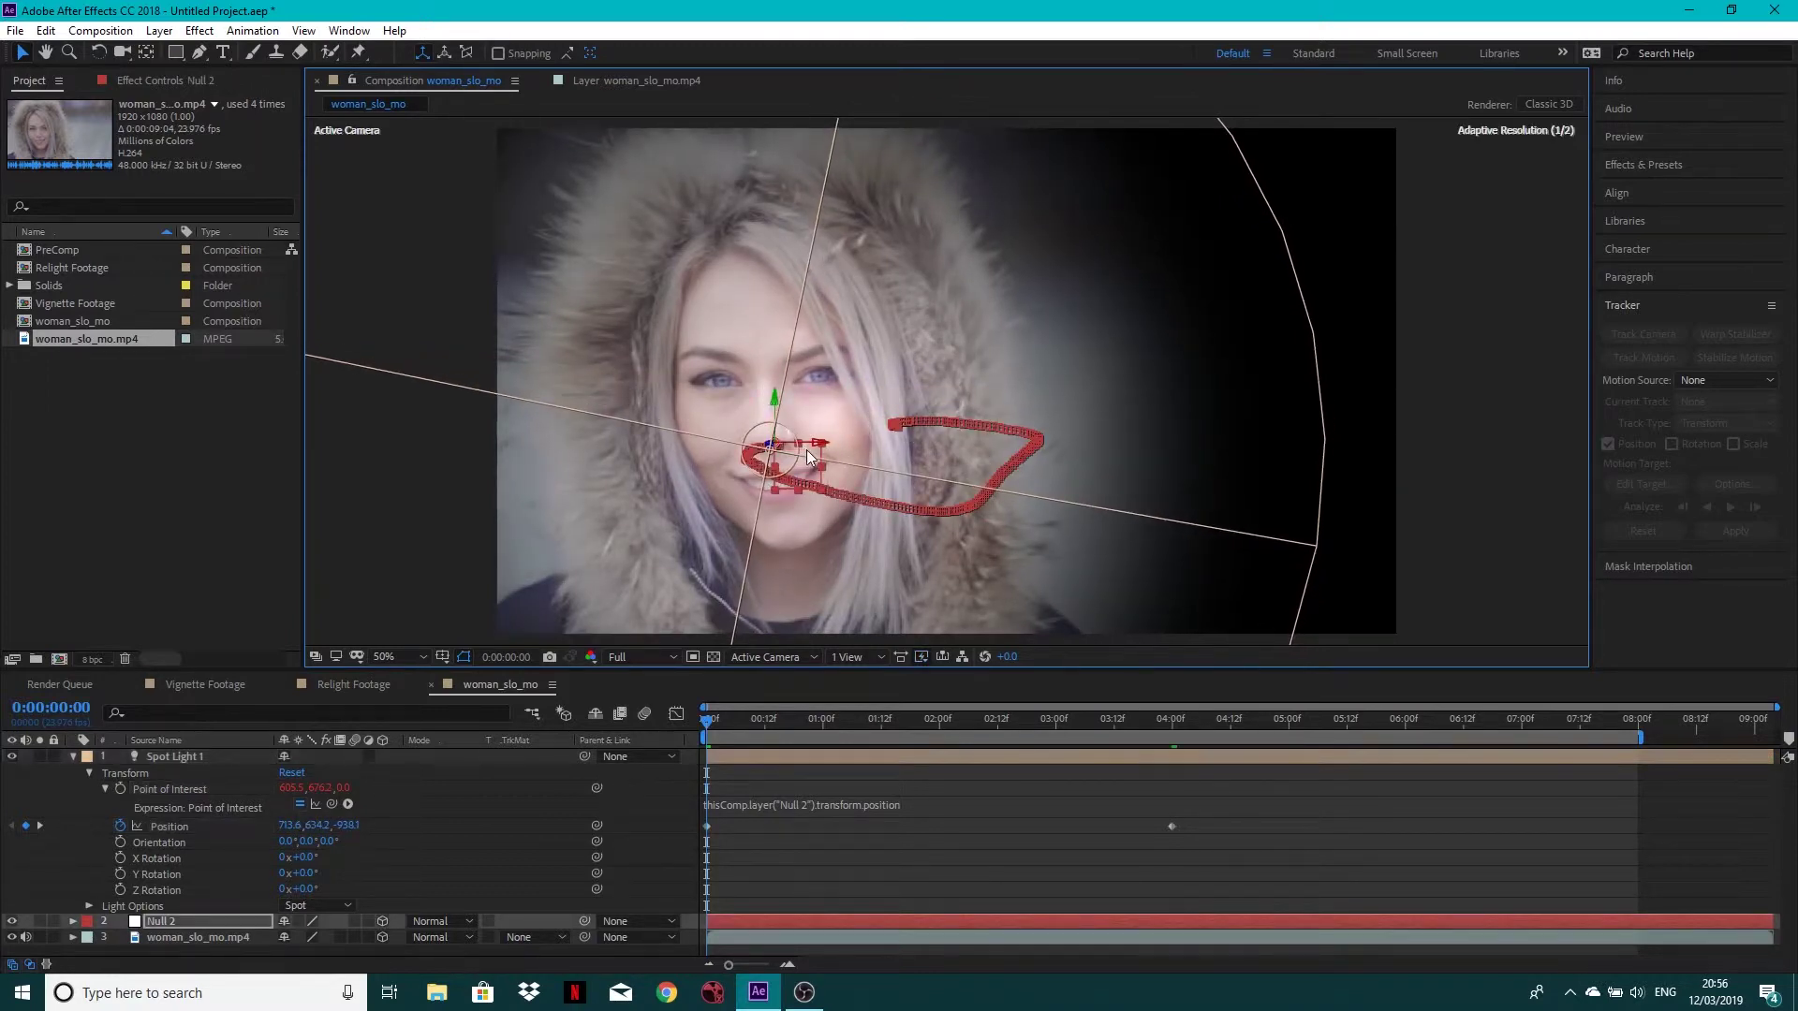
click(169, 757)
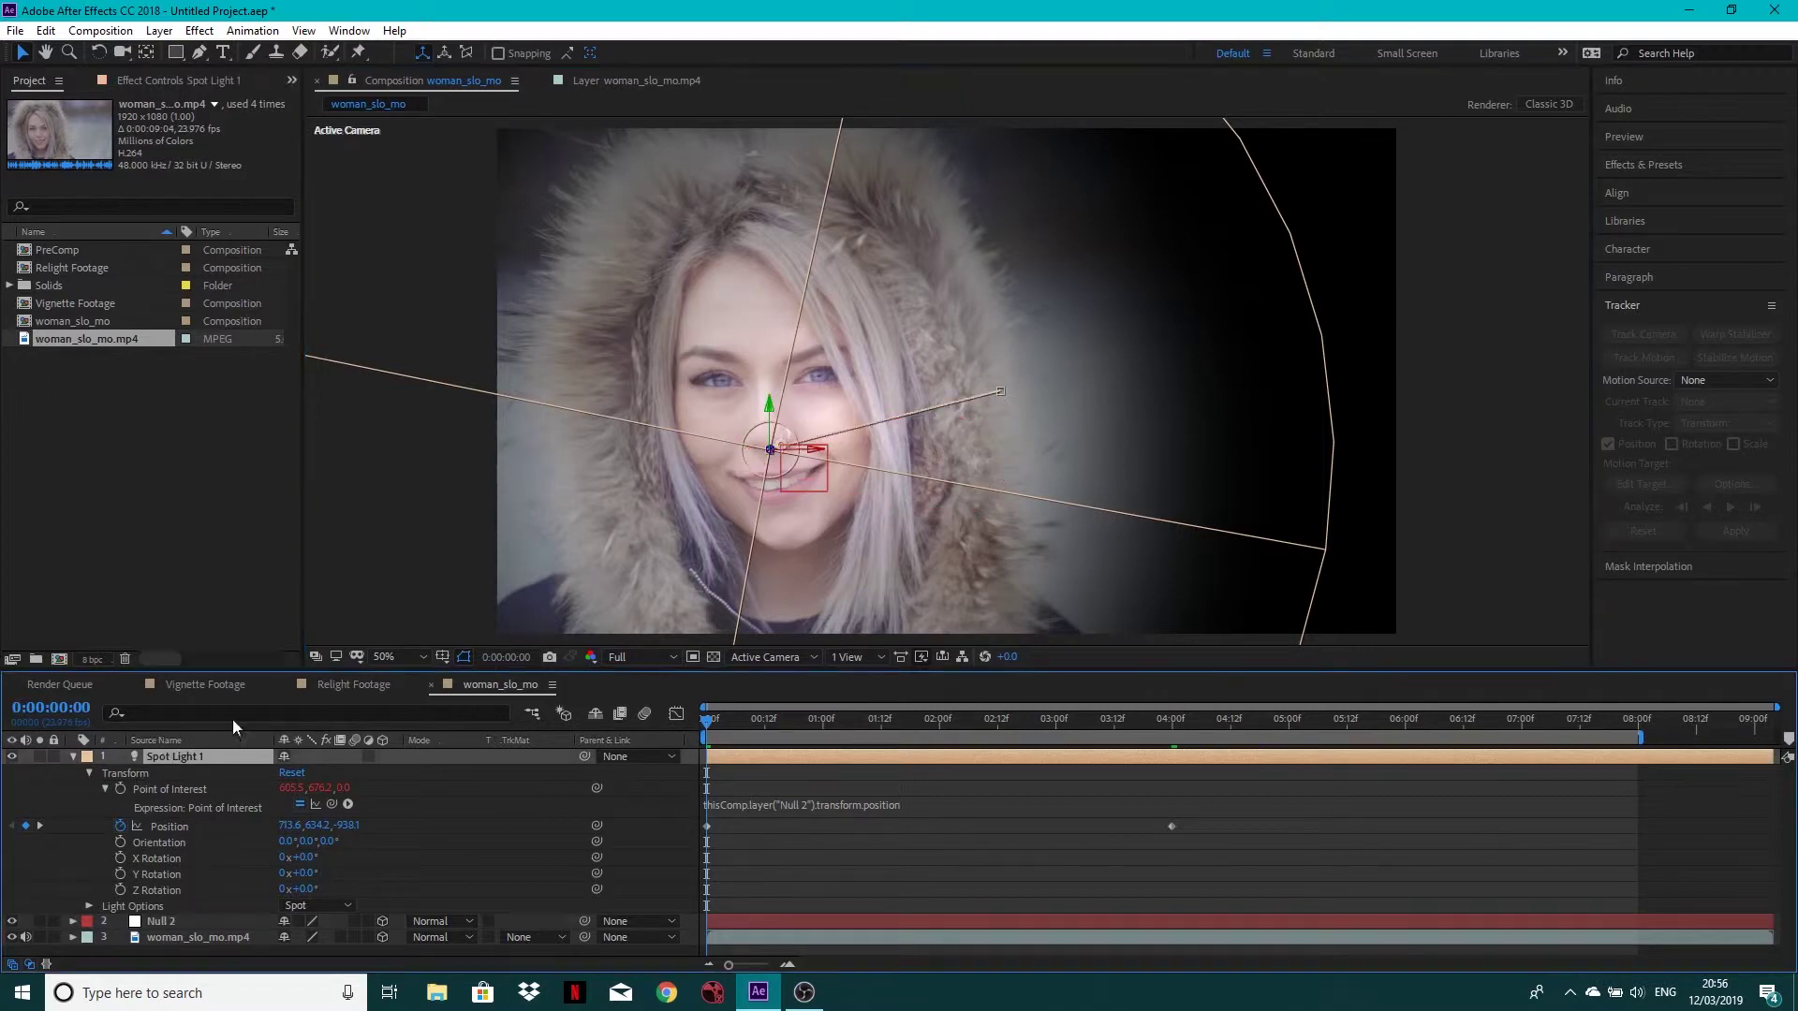
drag(814, 453, 807, 454)
Reposition the spotlight onto her face at 0:00:01:22 and 0:00:07:16.
drag(857, 718, 930, 718)
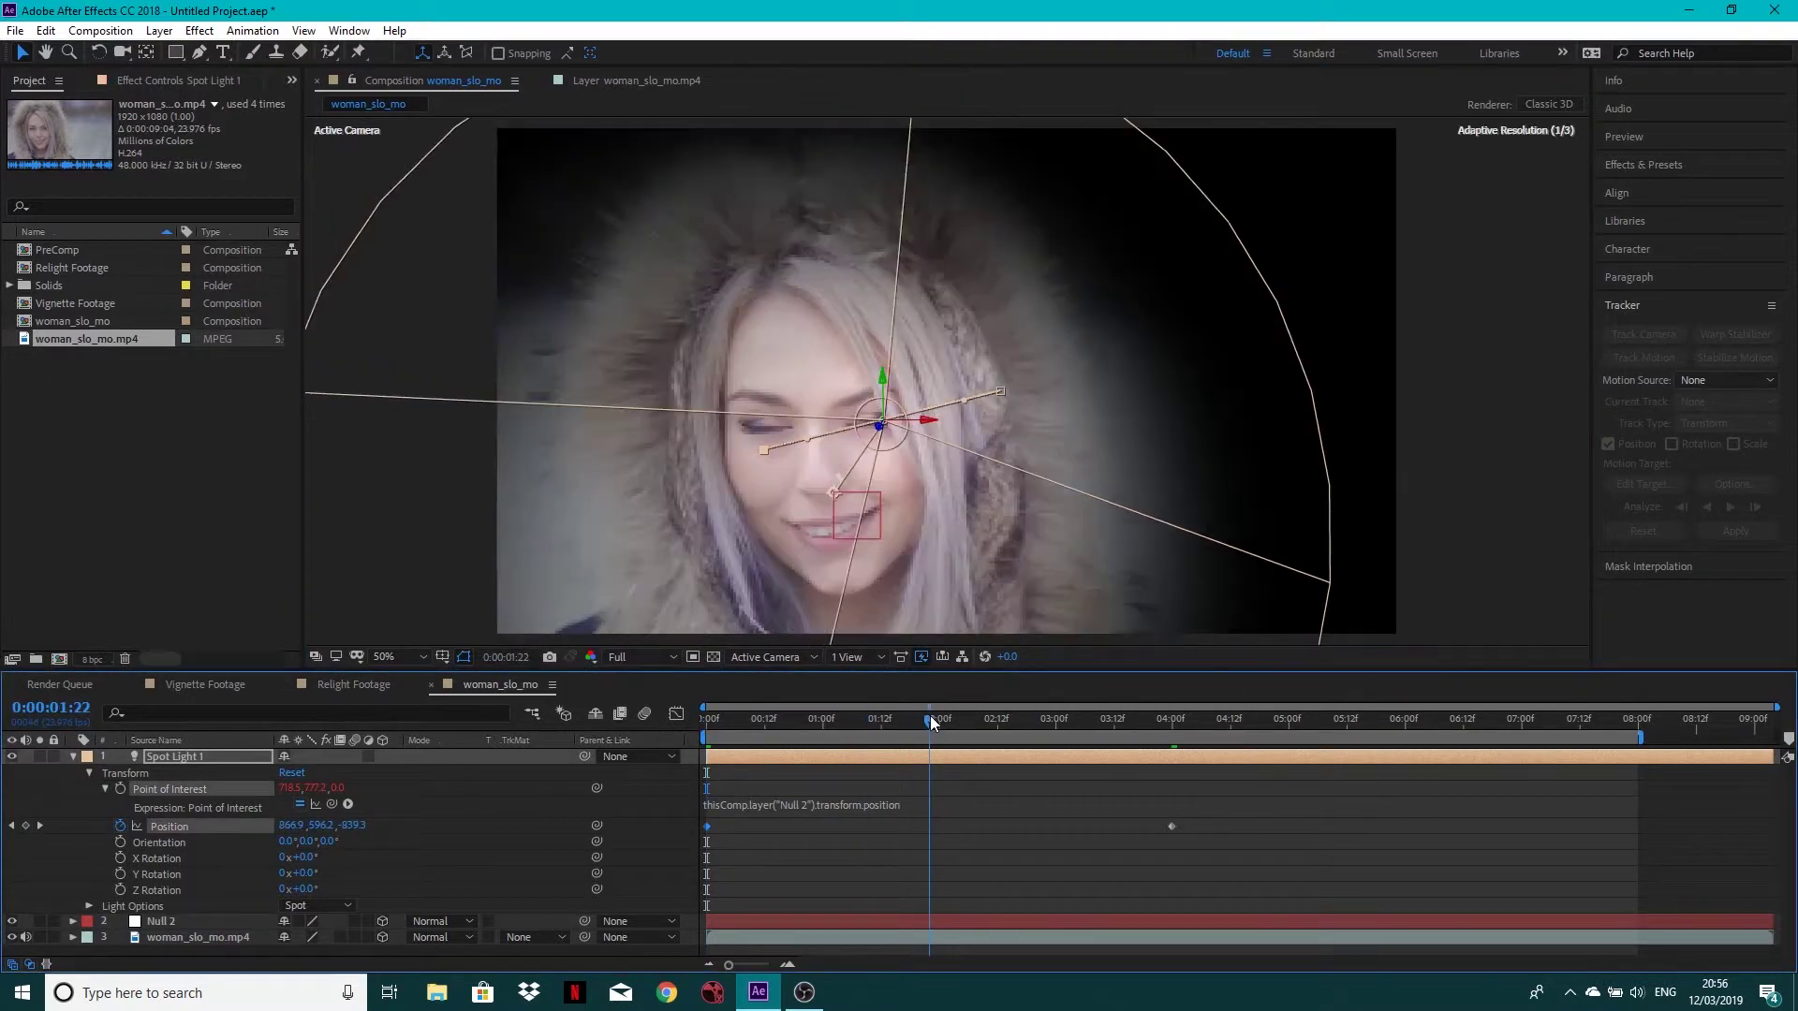
drag(882, 379, 865, 423)
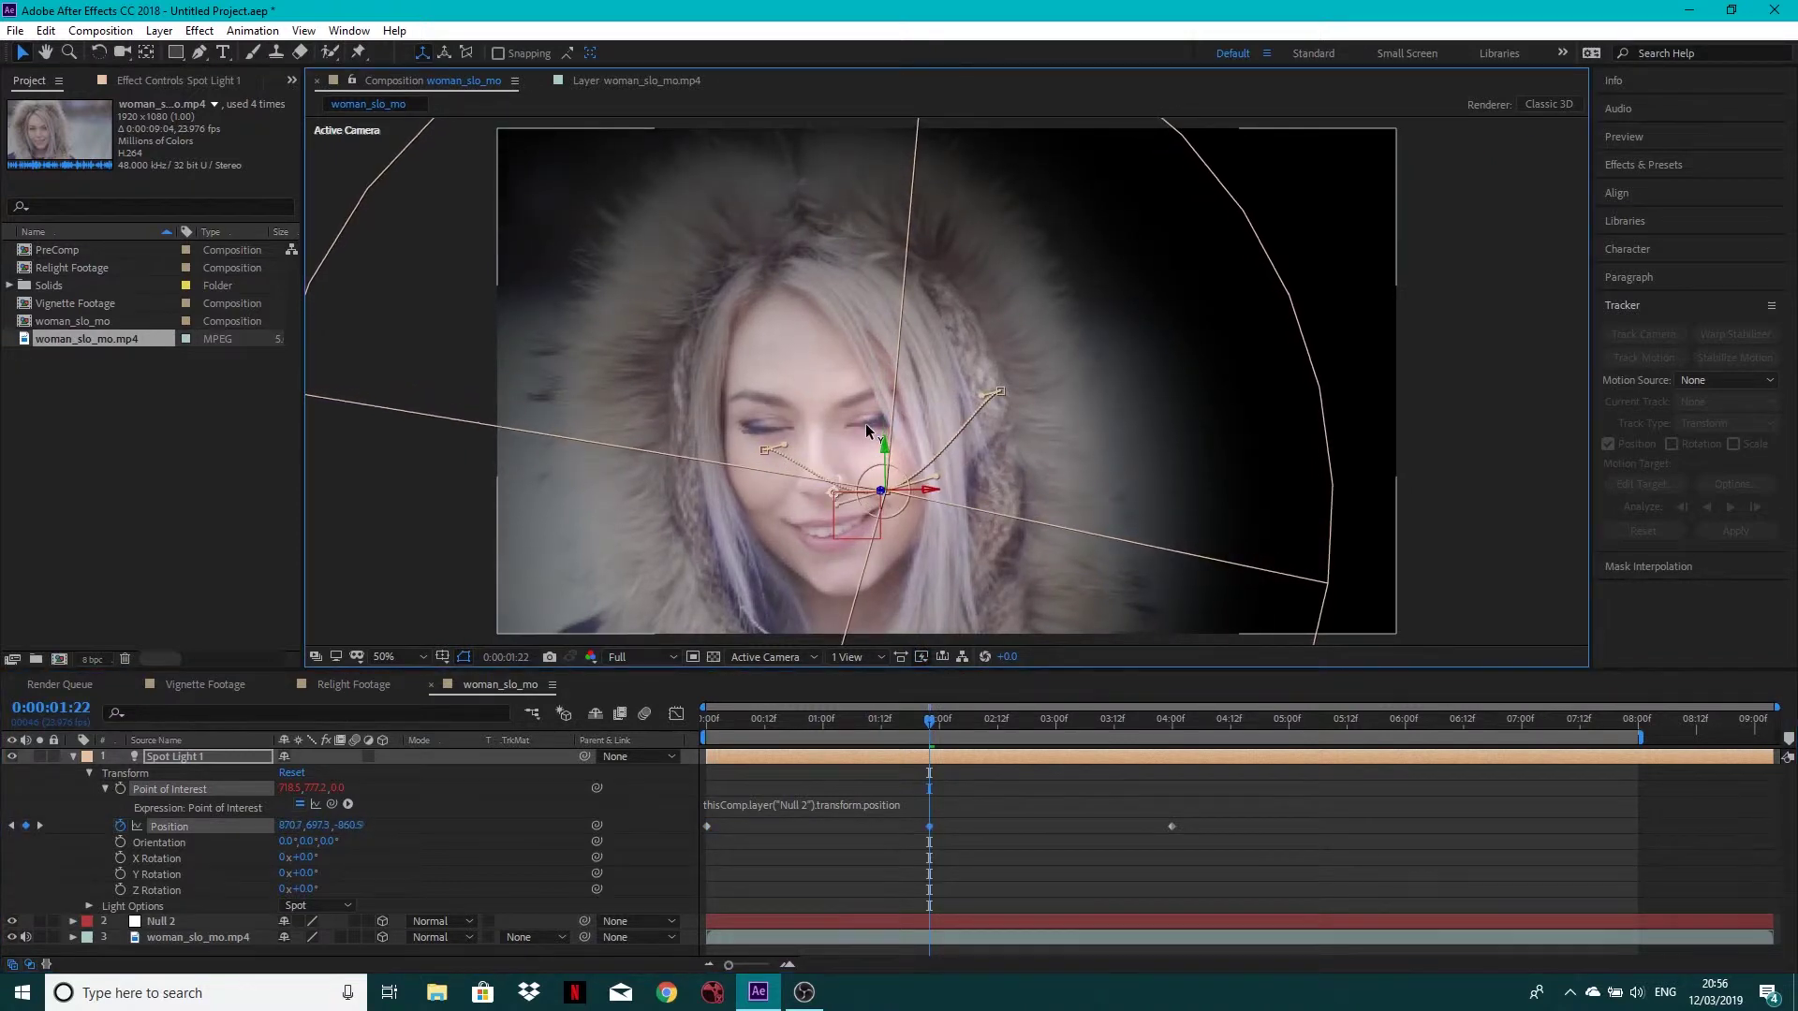
drag(931, 723, 1599, 741)
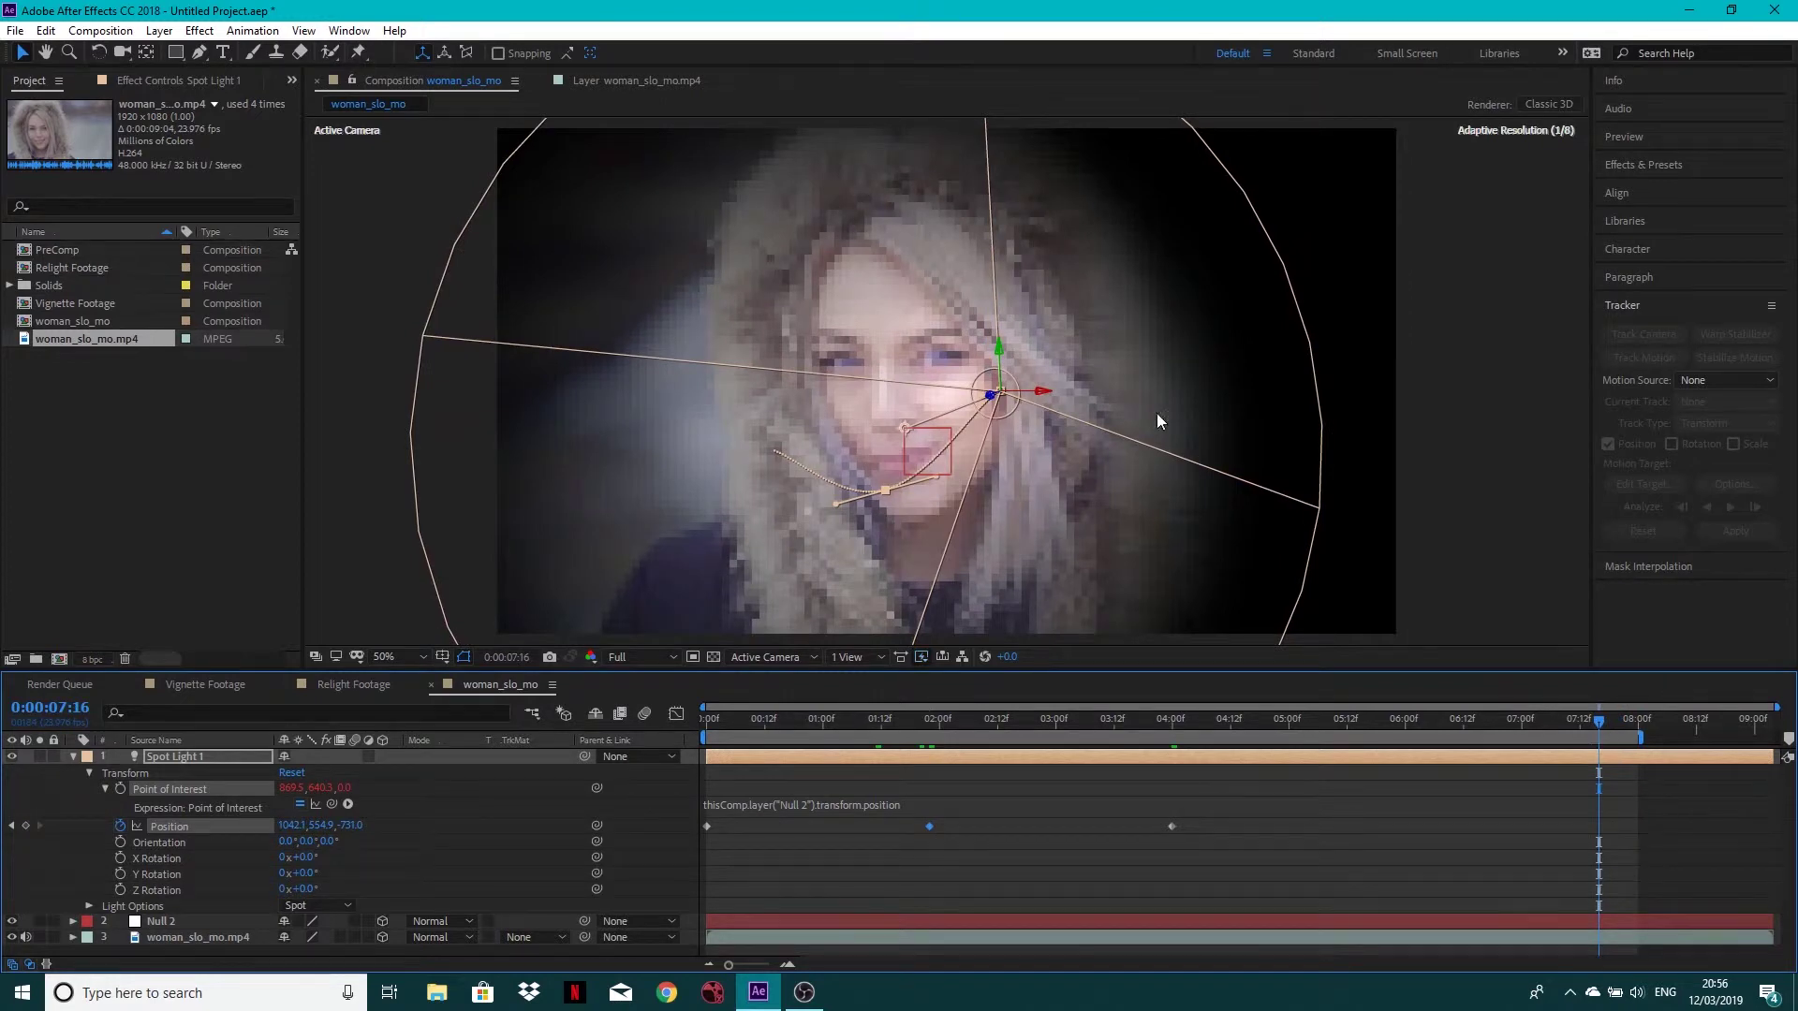
drag(1042, 389, 948, 391)
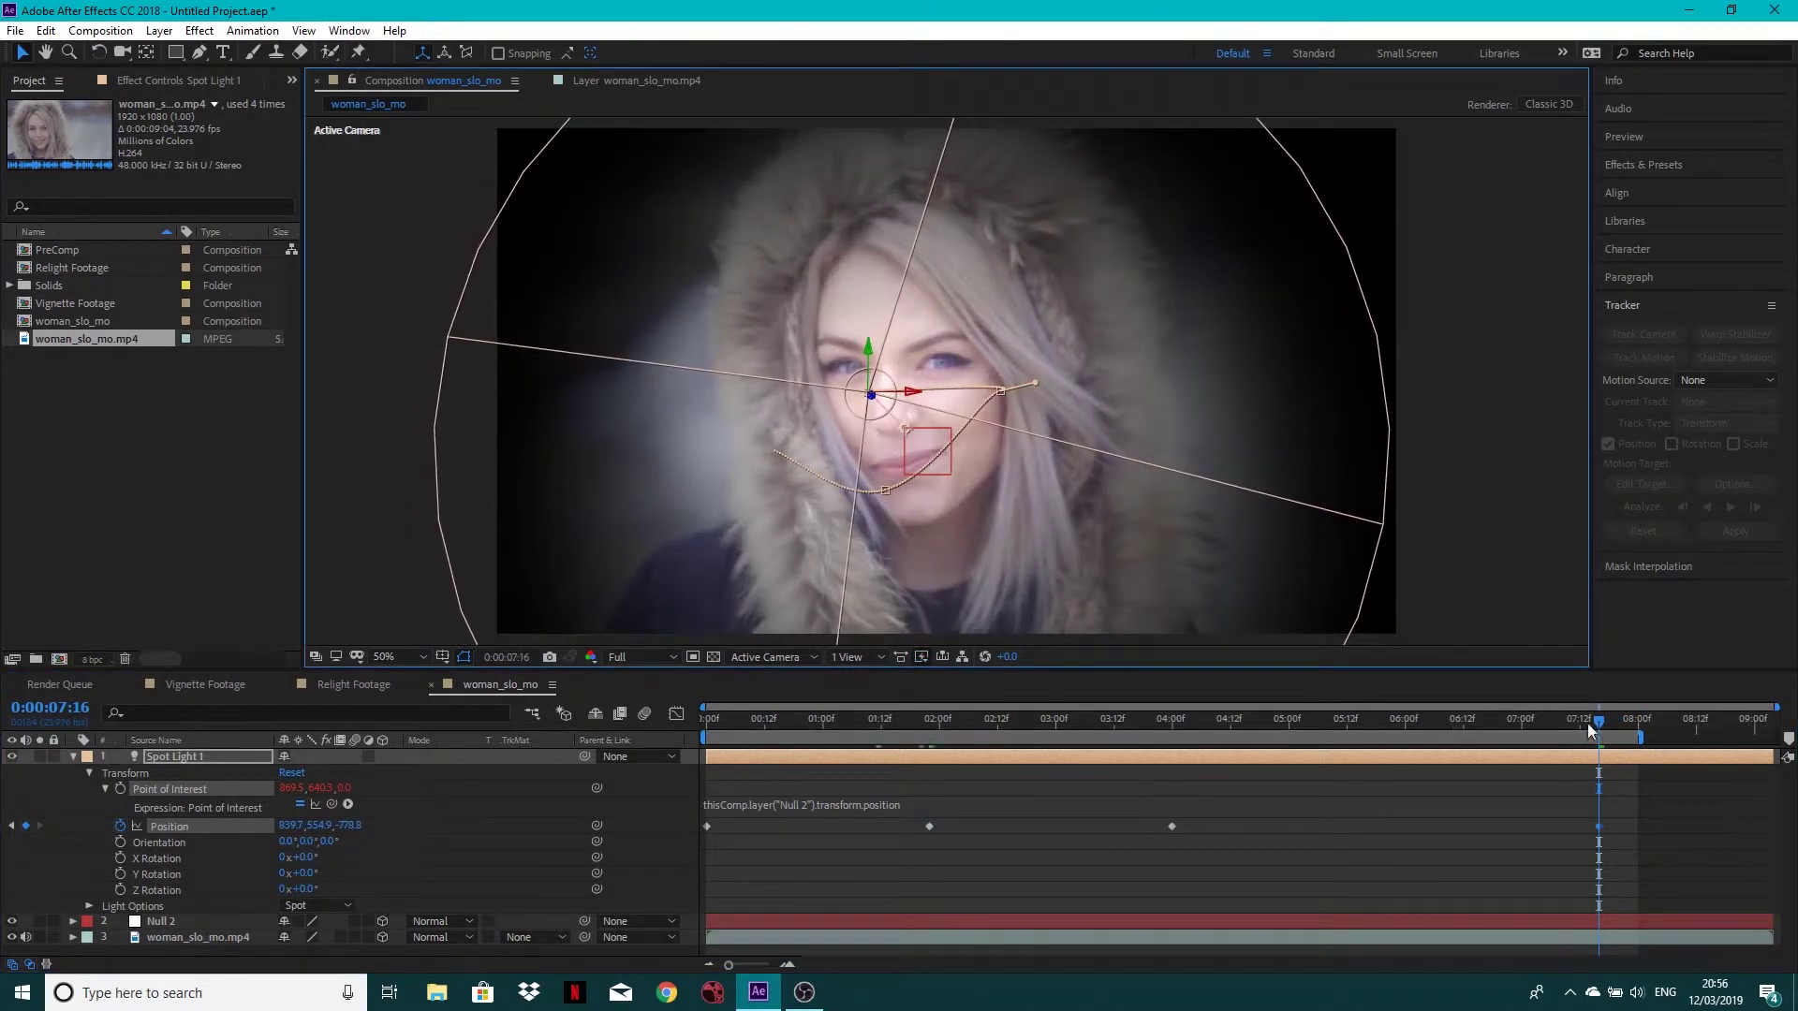
drag(1587, 723, 1003, 739)
Pre-compose Spot Light 1, Null 2 and the footage as RELIGHTING GIRL, then drag woman_slo_mo.mp4 beneath it.
click(71, 757)
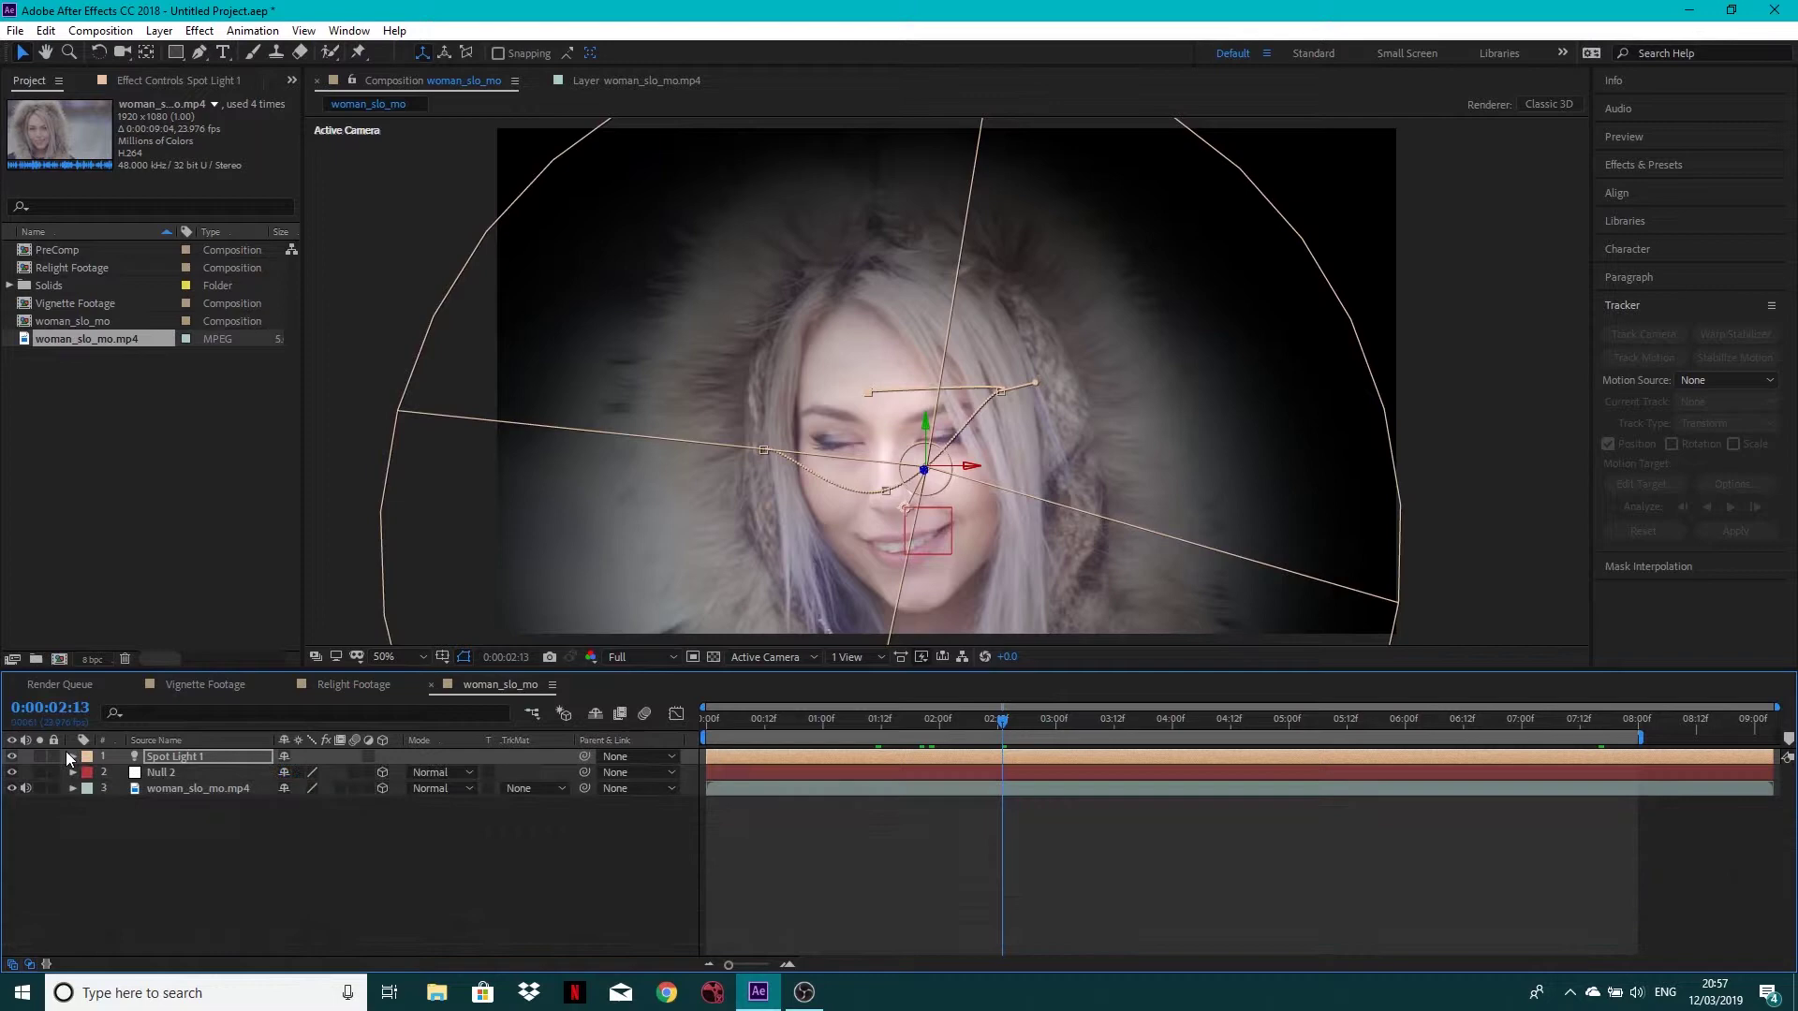
click(167, 787)
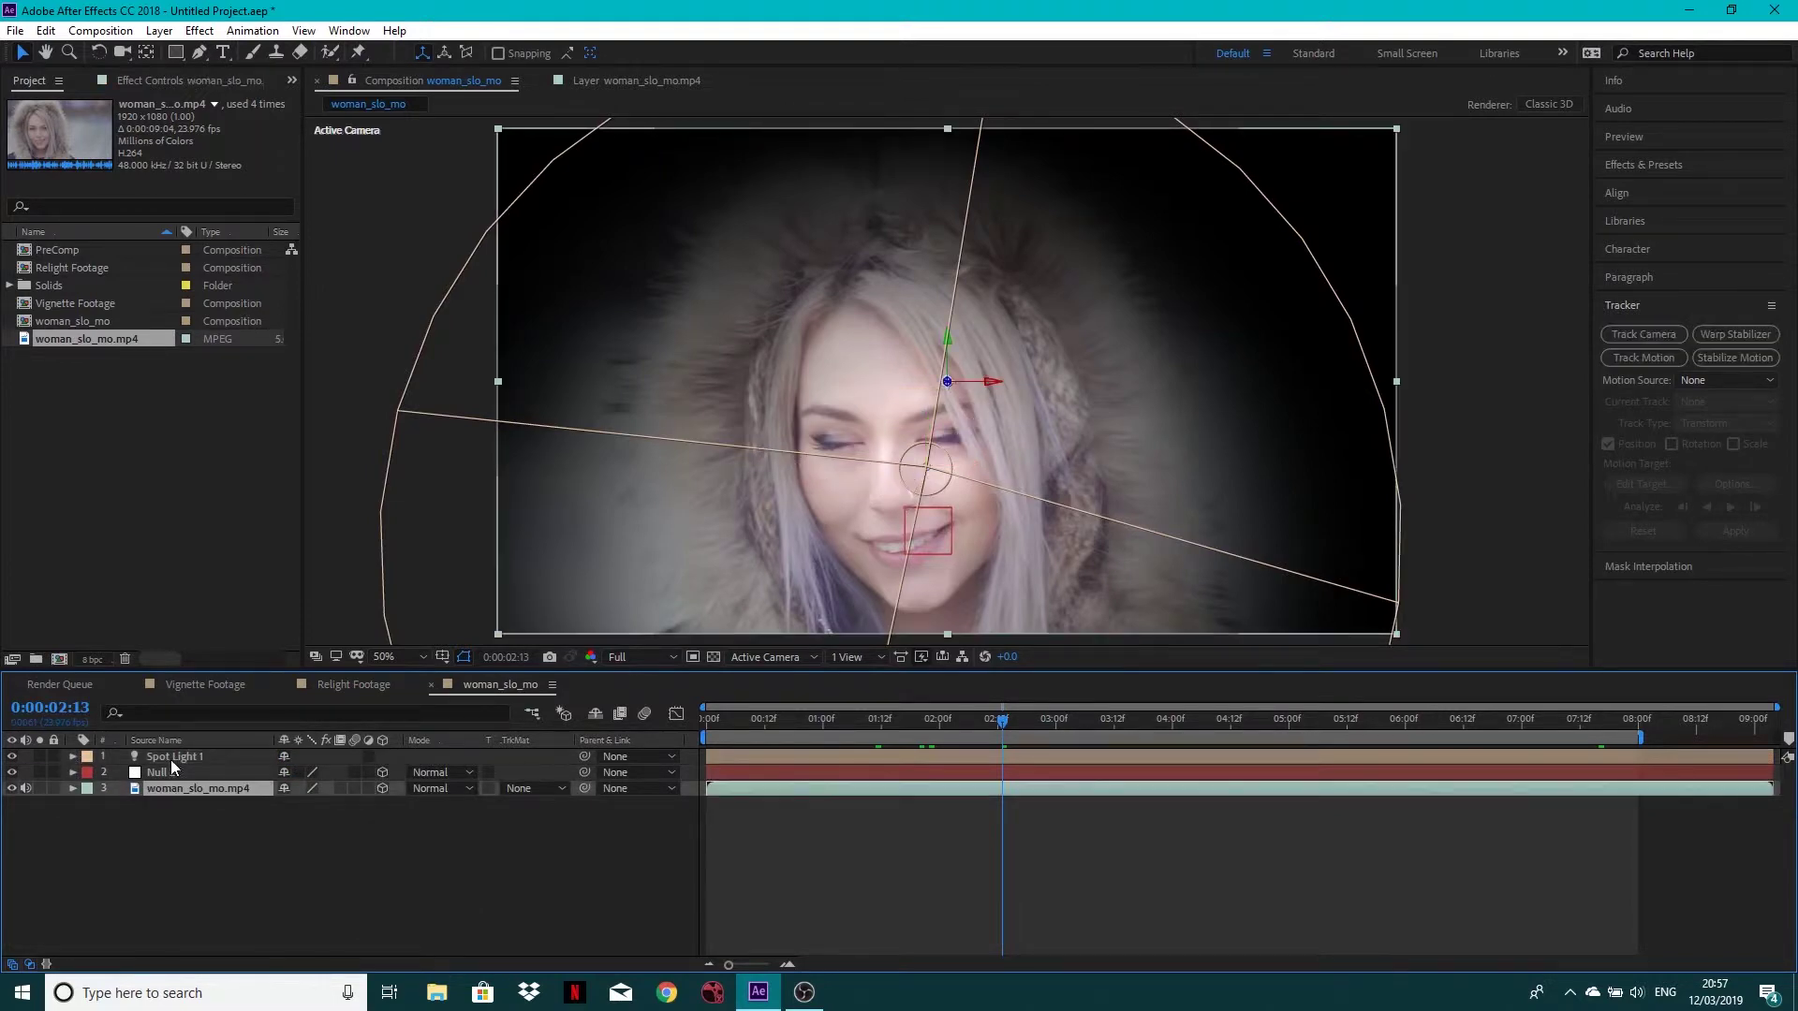
shift+click(182, 757)
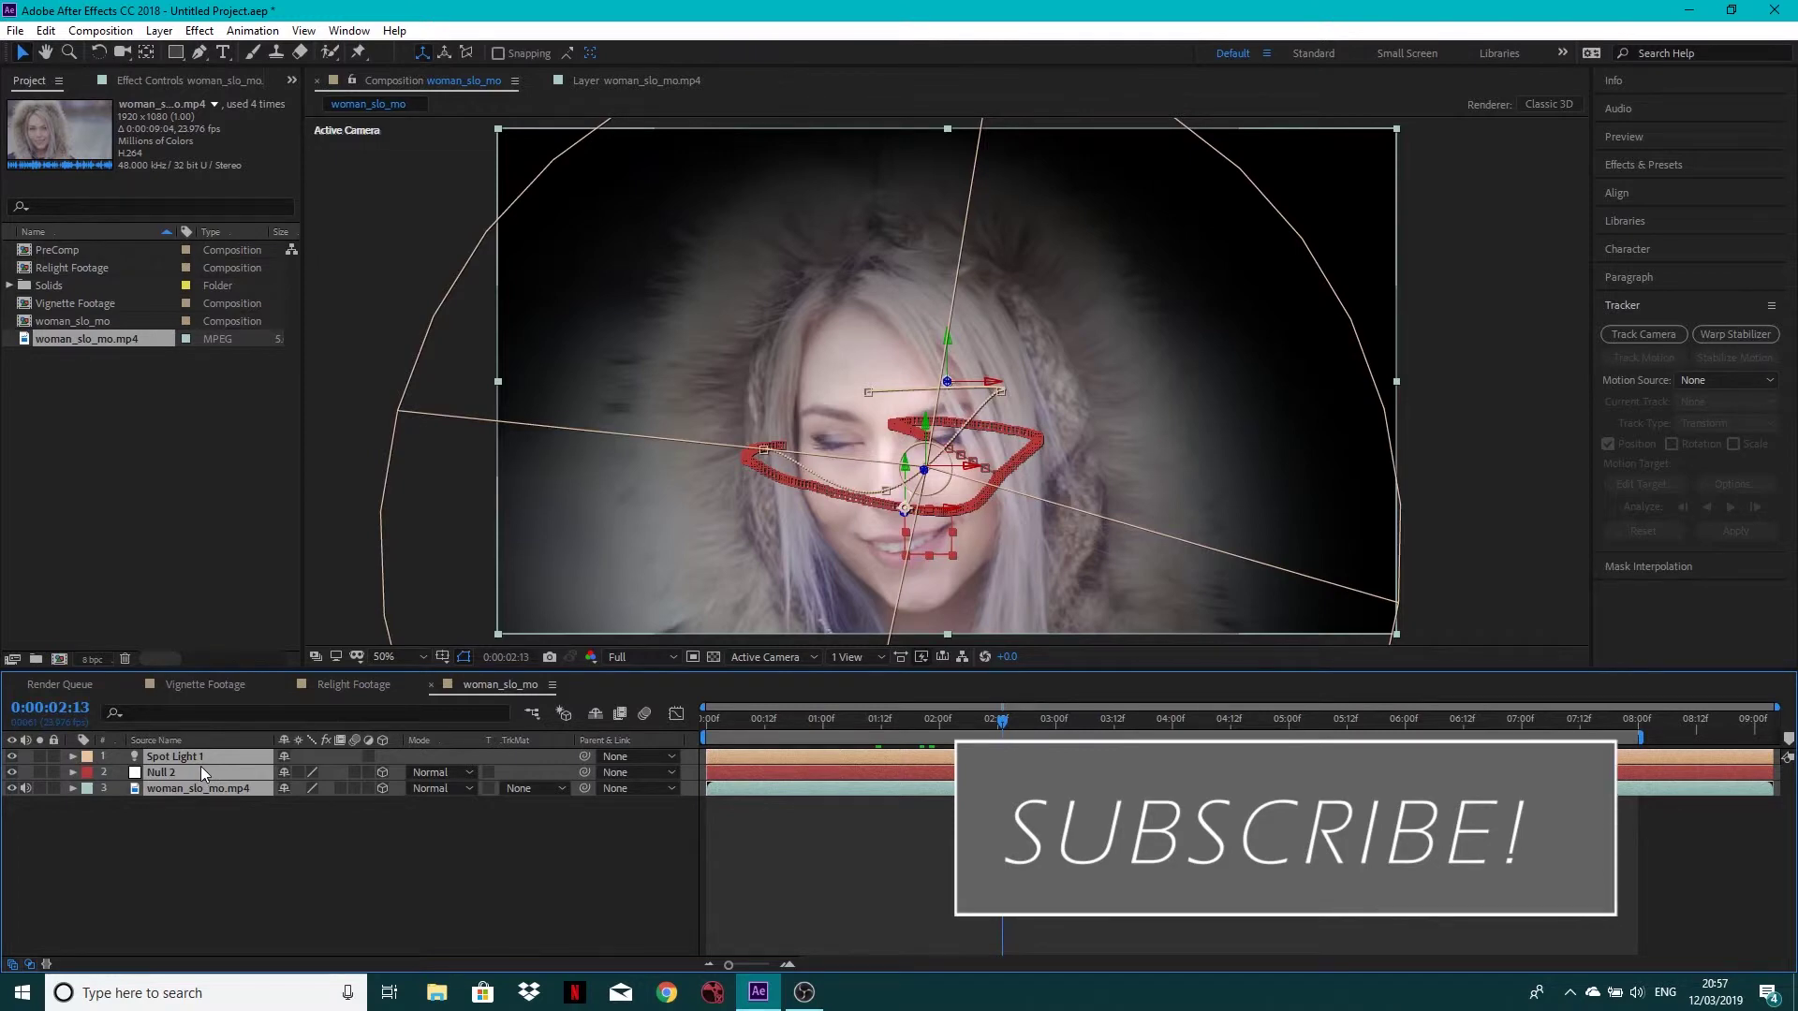
click(160, 30)
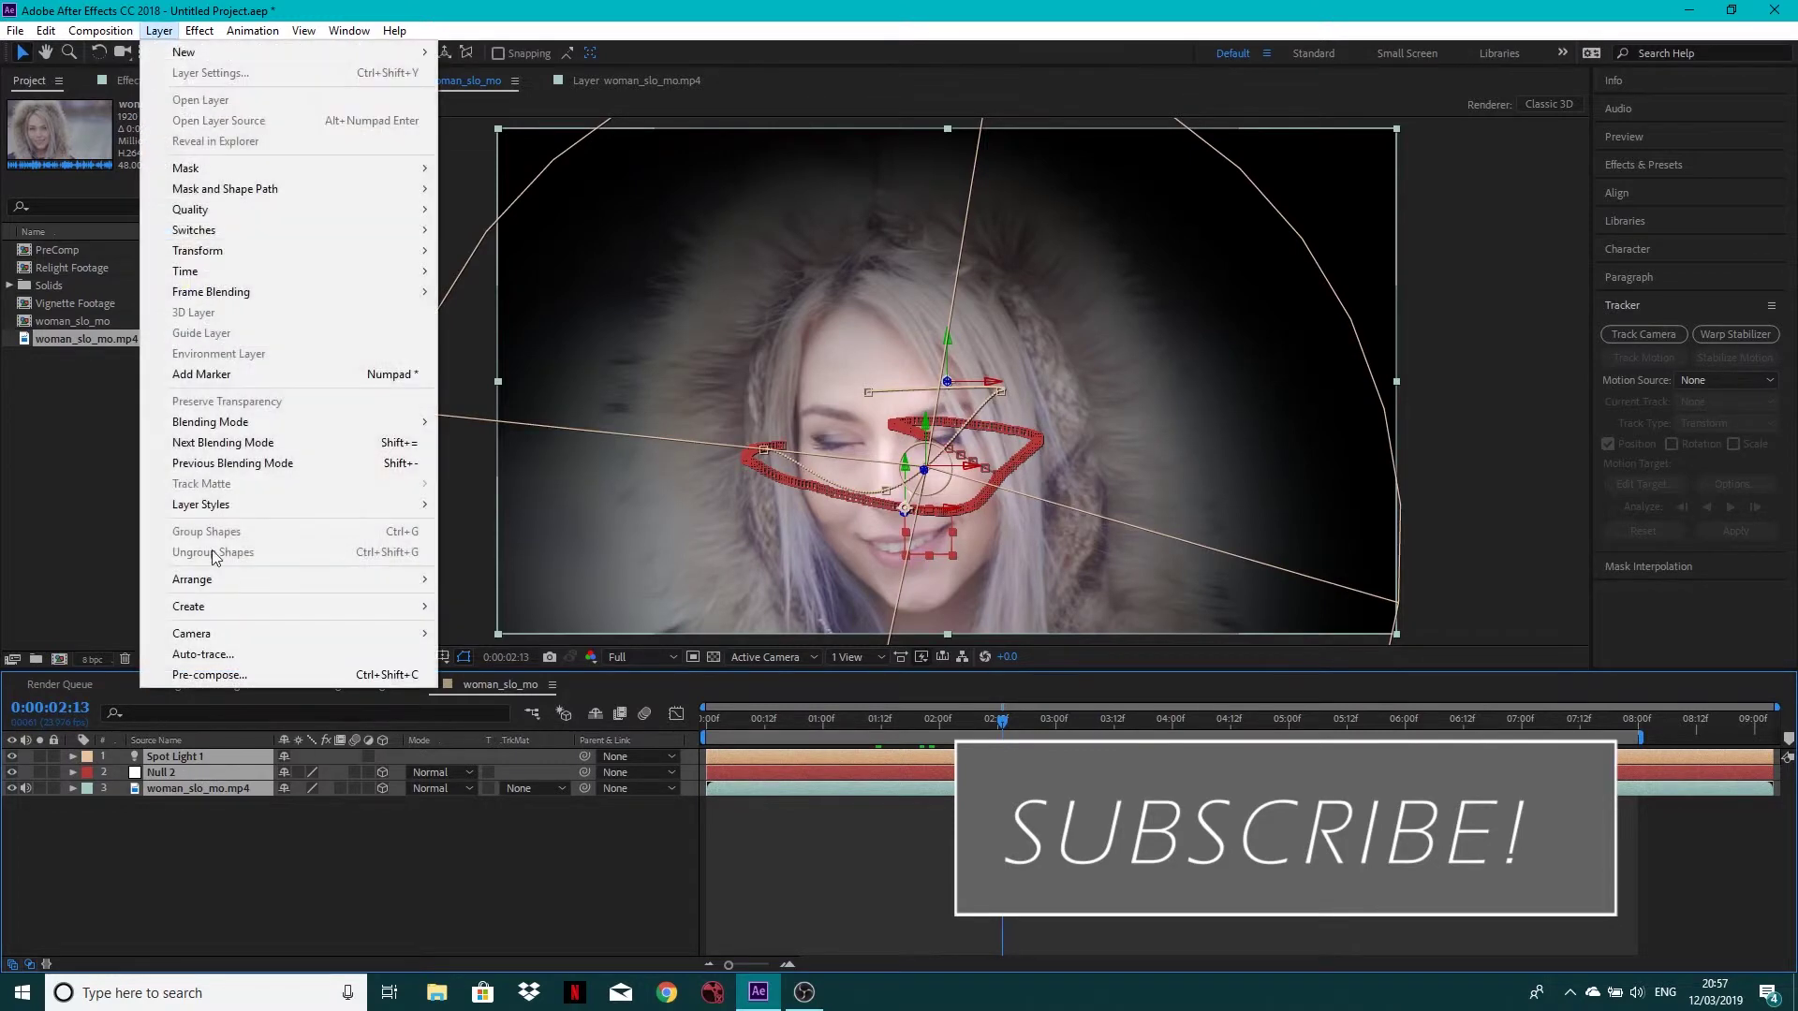
click(210, 670)
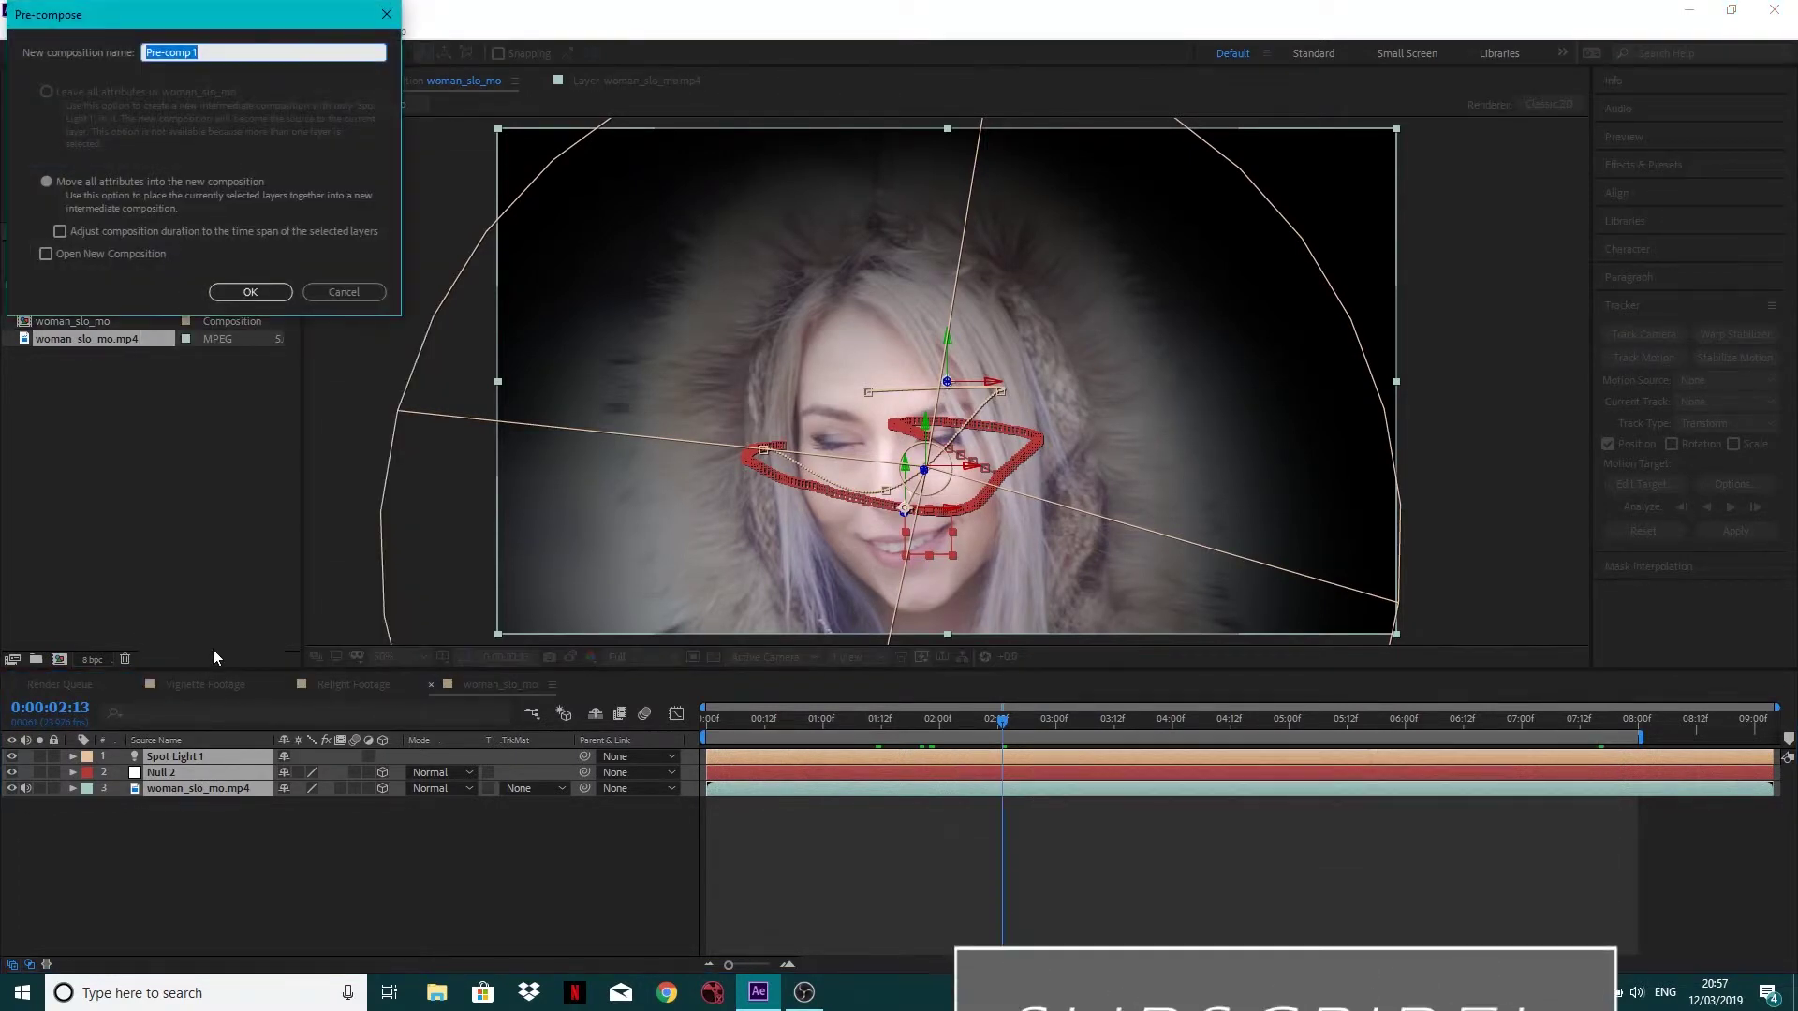
text(RELIGHTING GIRL)
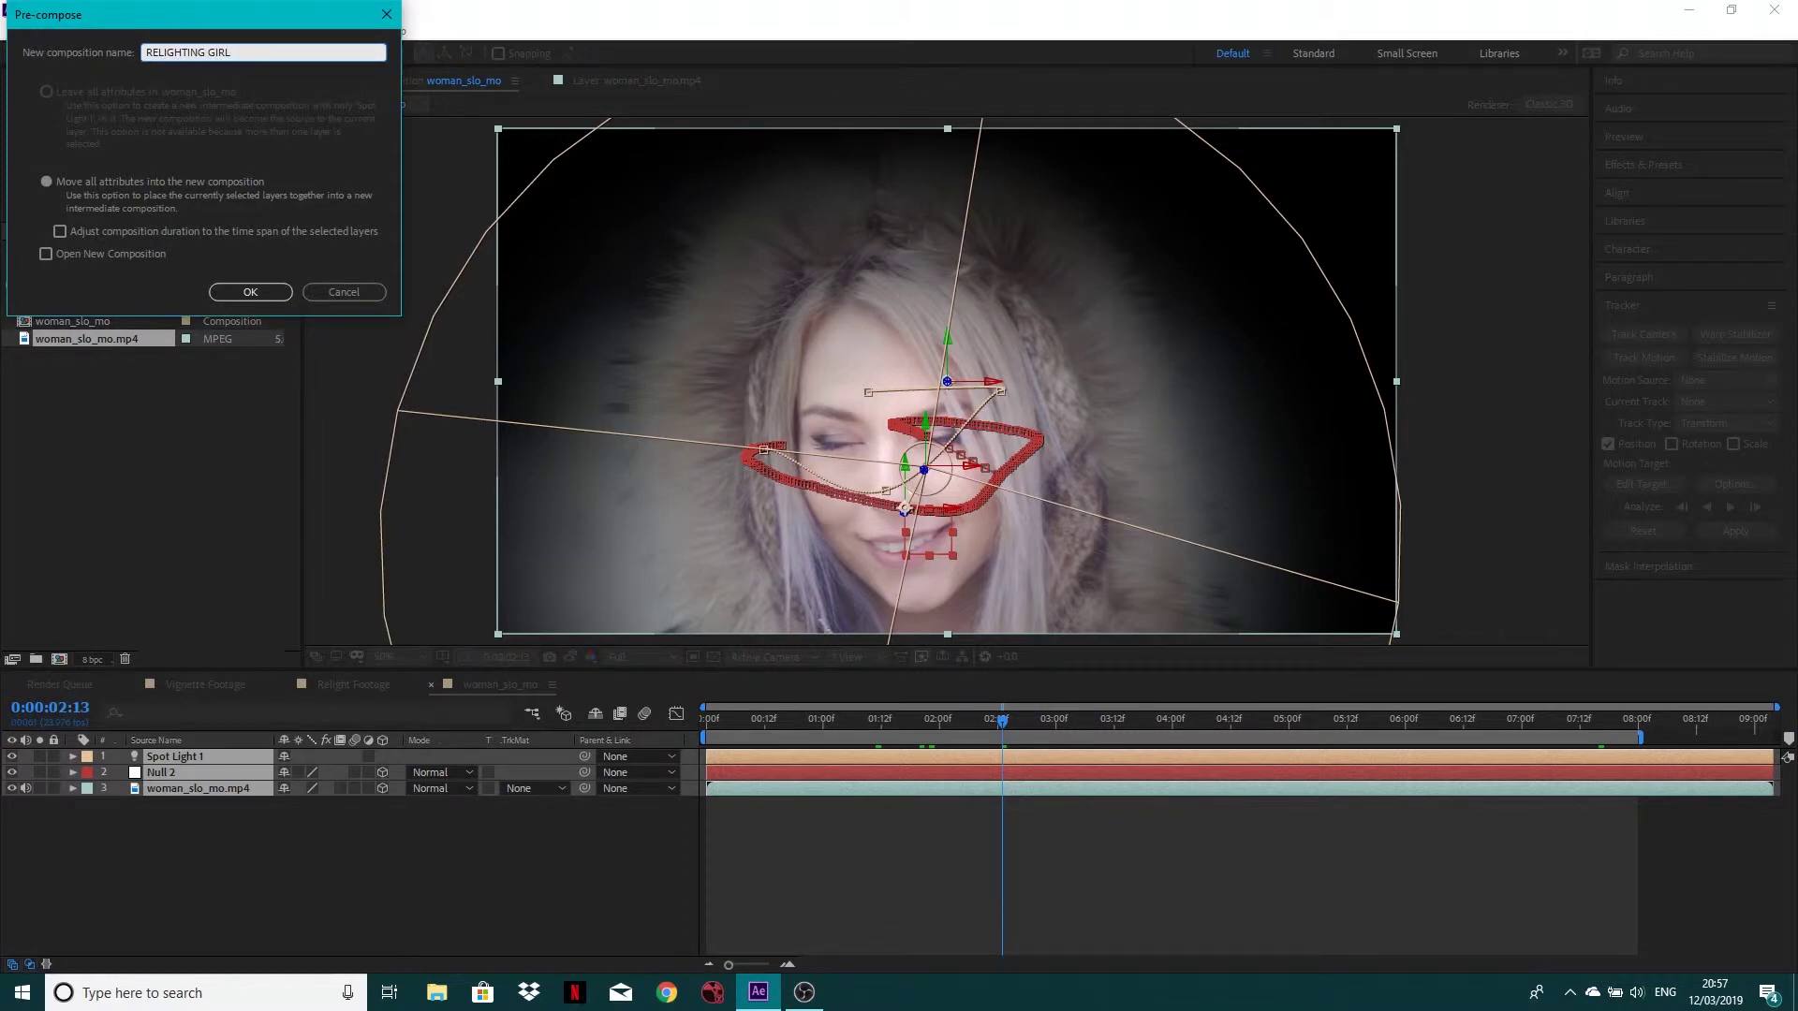
click(251, 293)
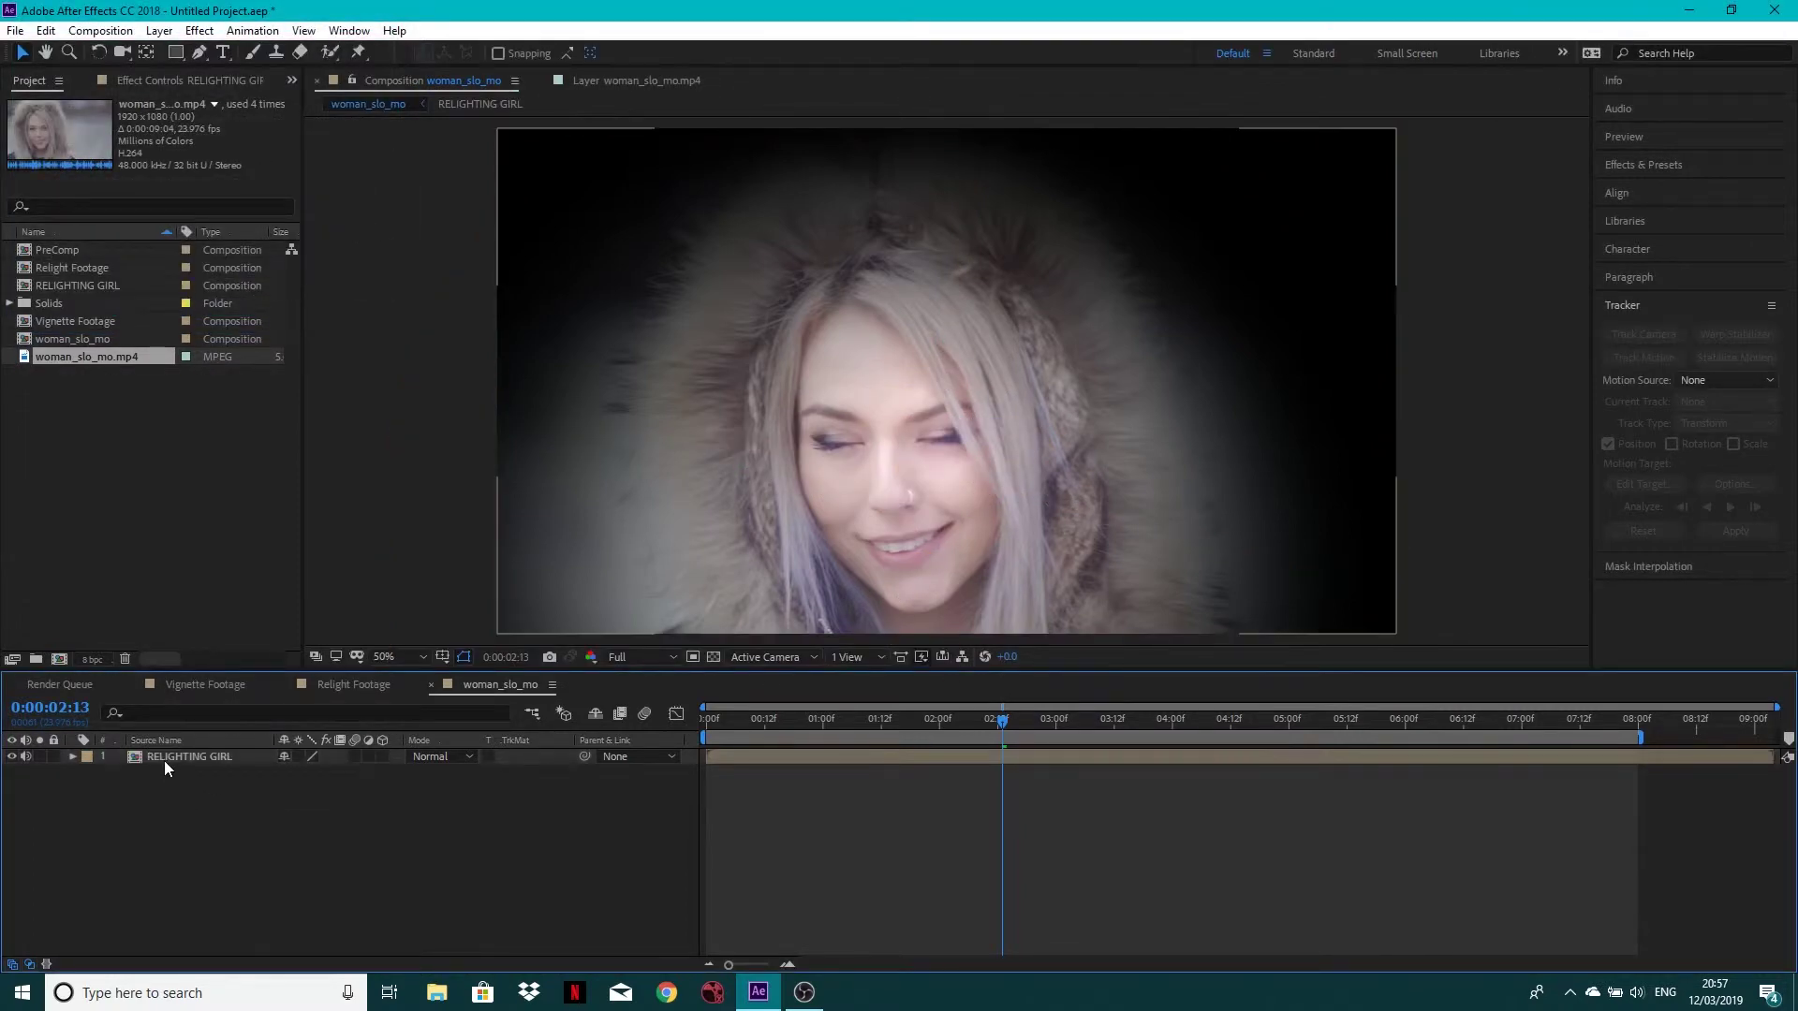
click(166, 759)
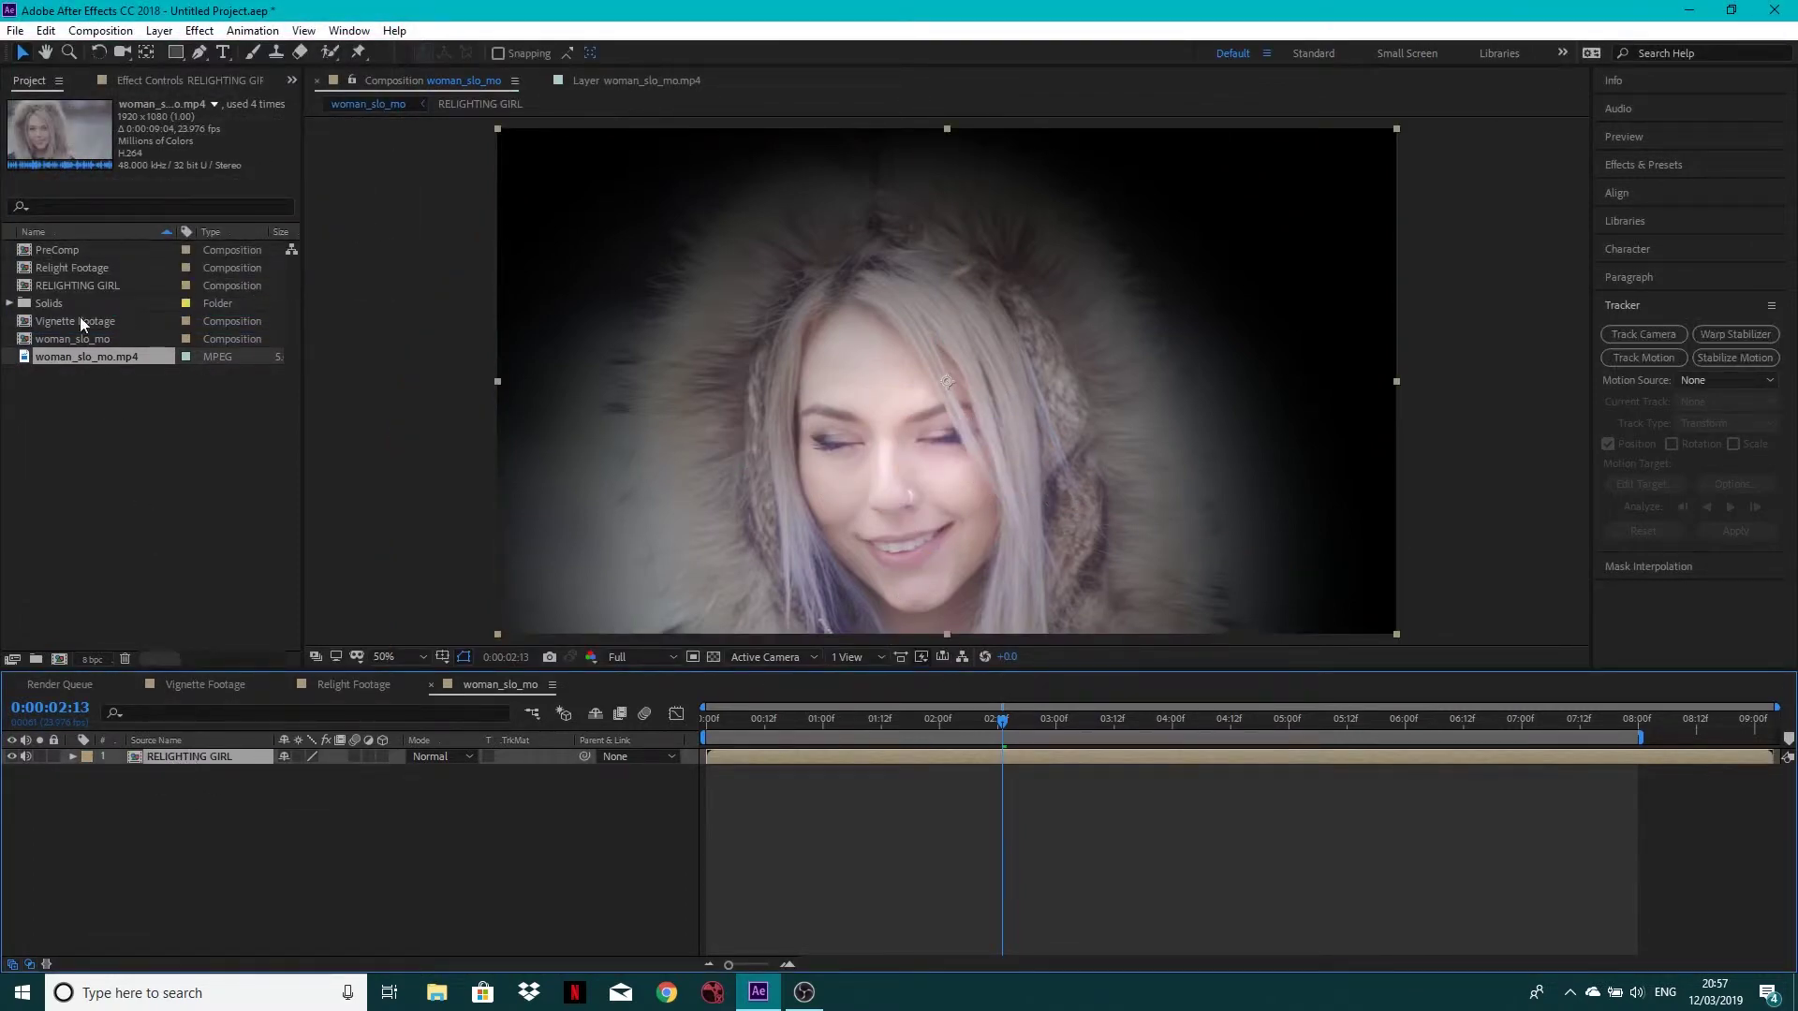
drag(90, 358, 154, 796)
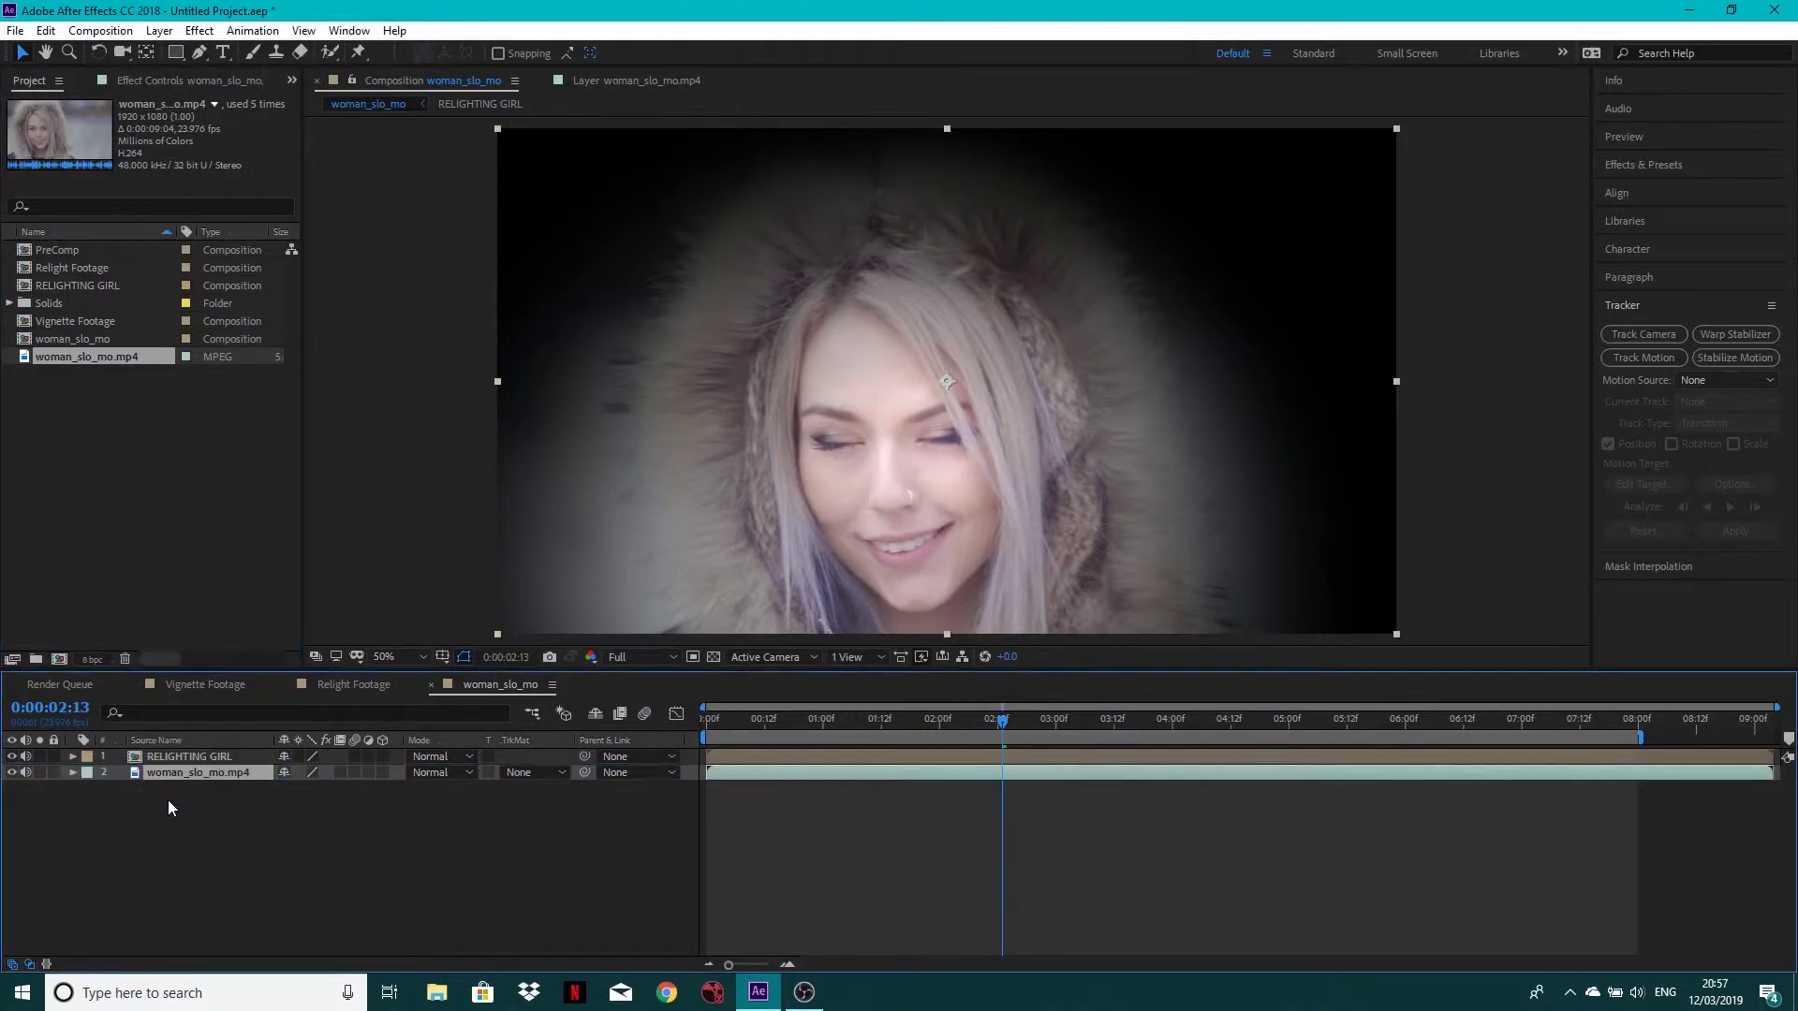
click(170, 757)
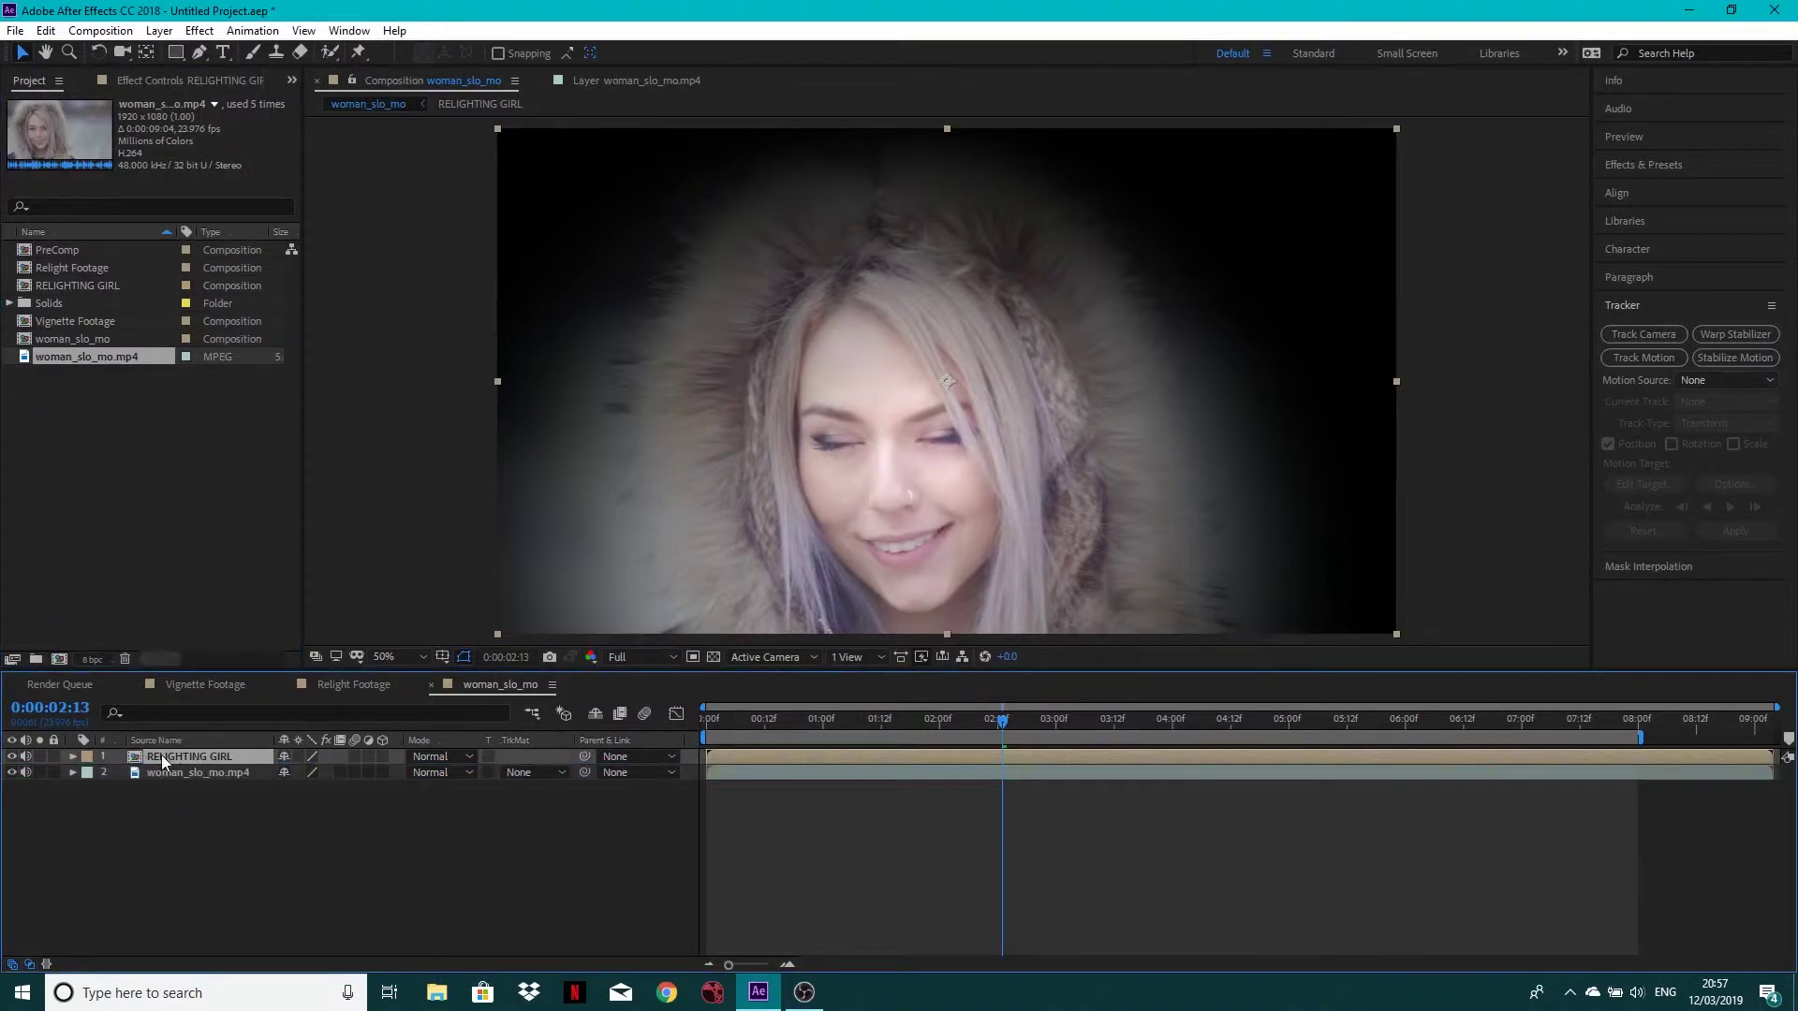
click(445, 772)
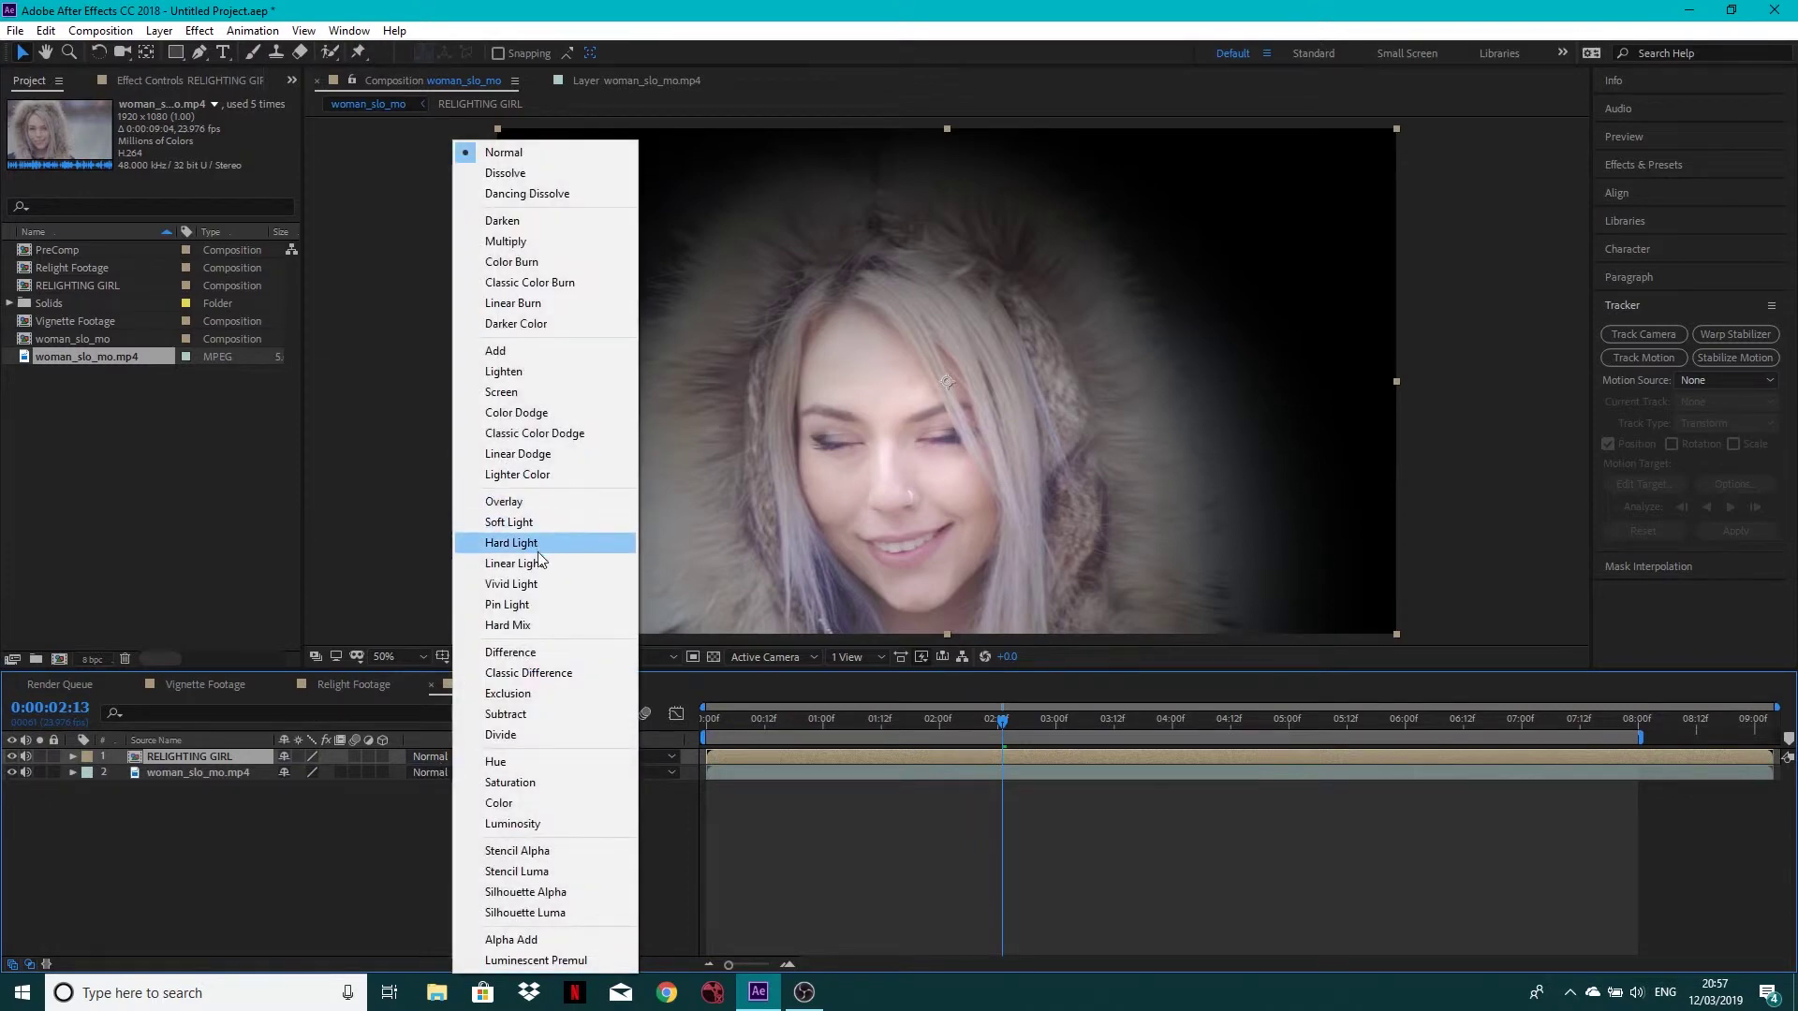
click(528, 372)
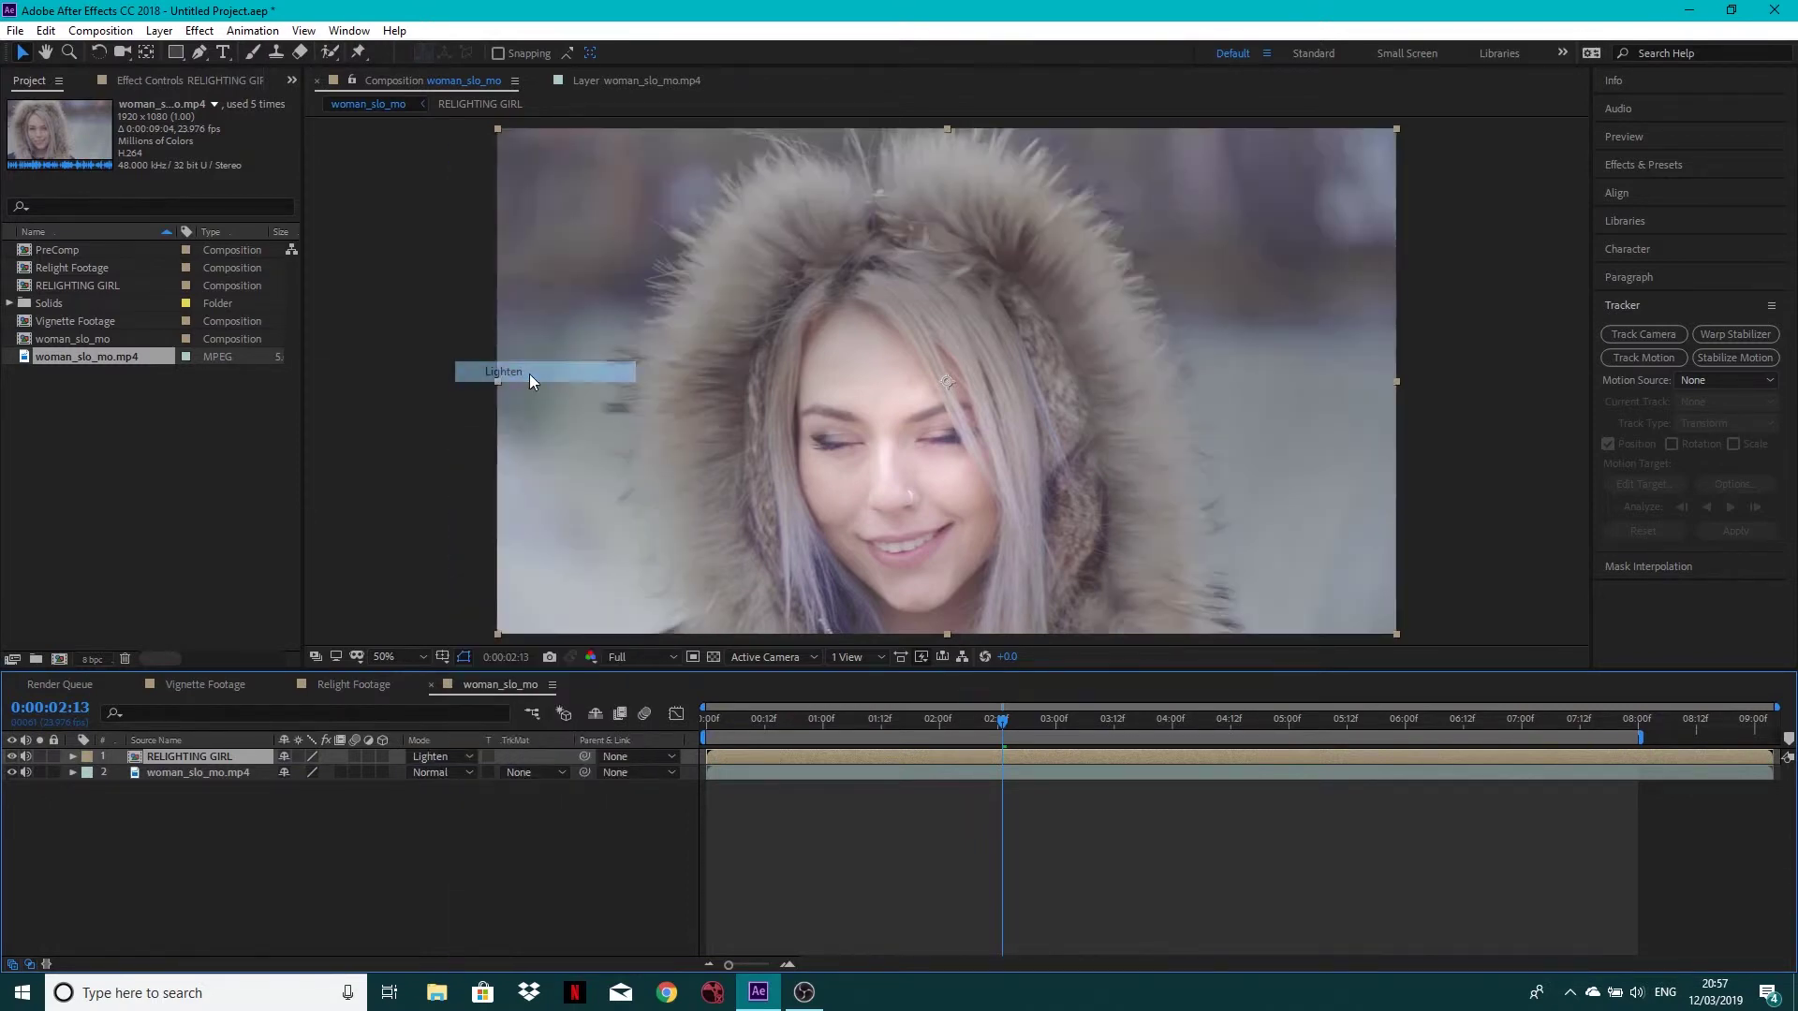
click(11, 757)
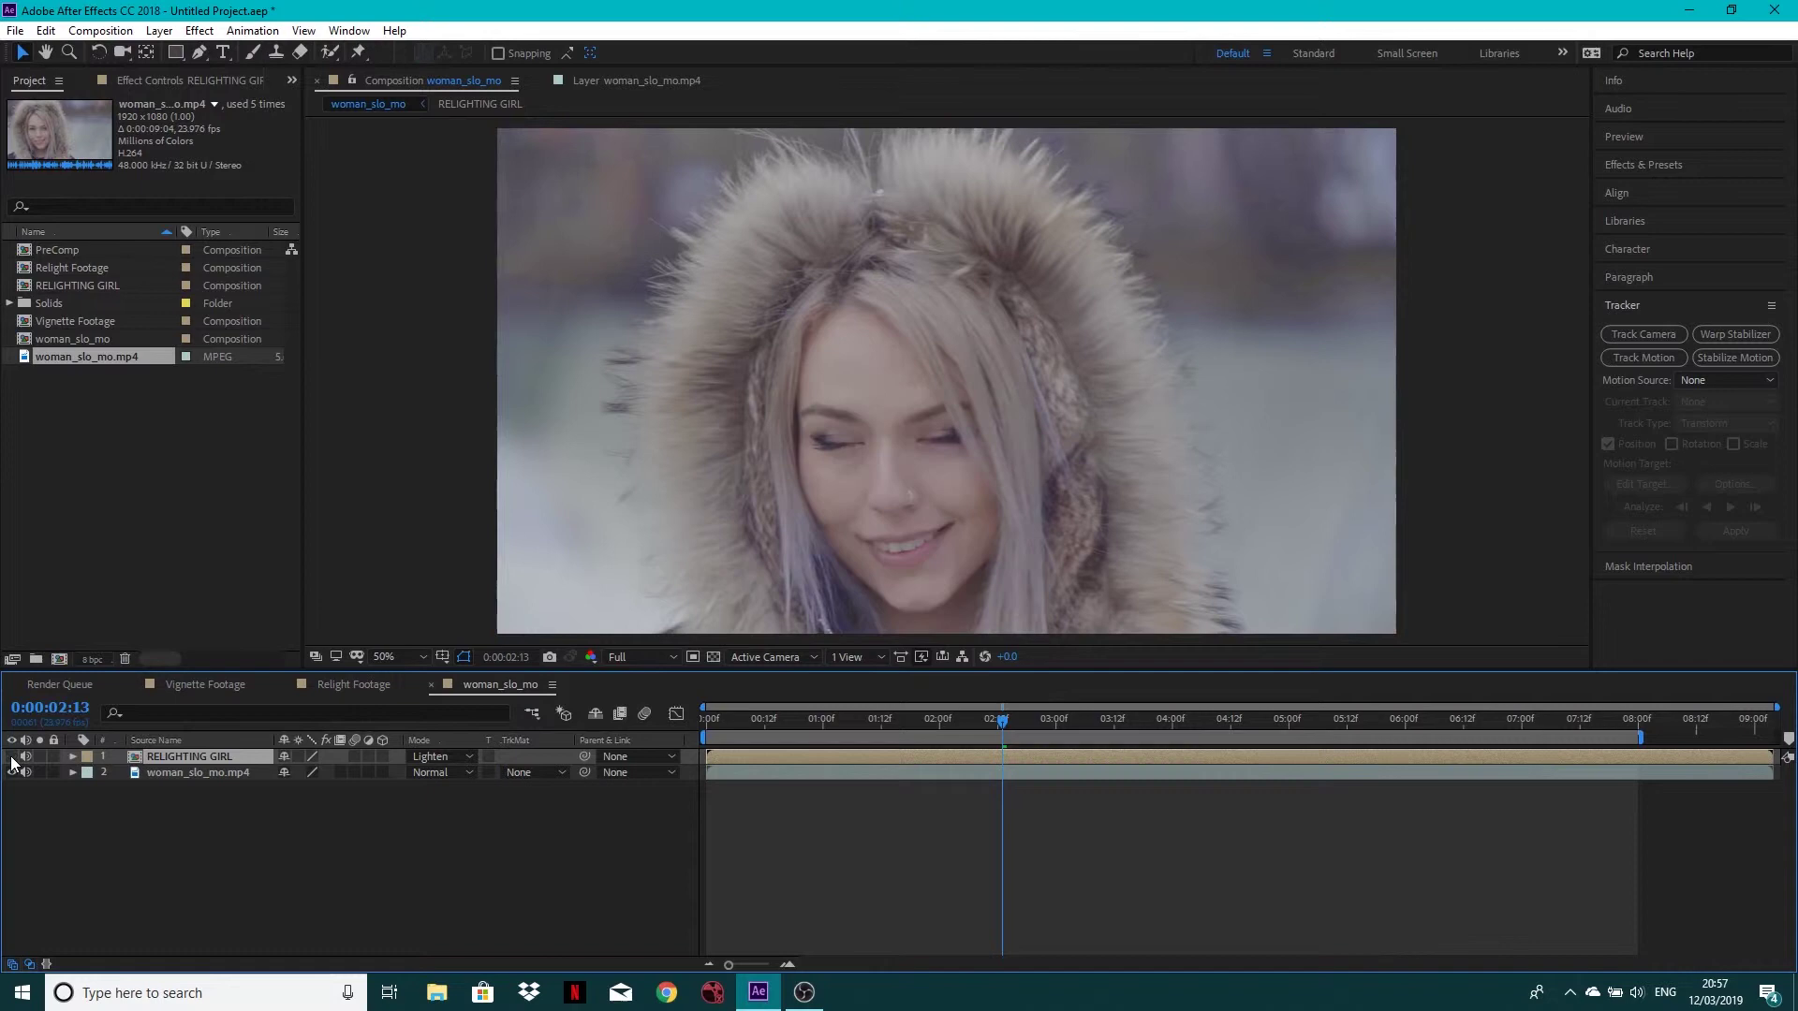
click(11, 757)
click(11, 756)
click(11, 756)
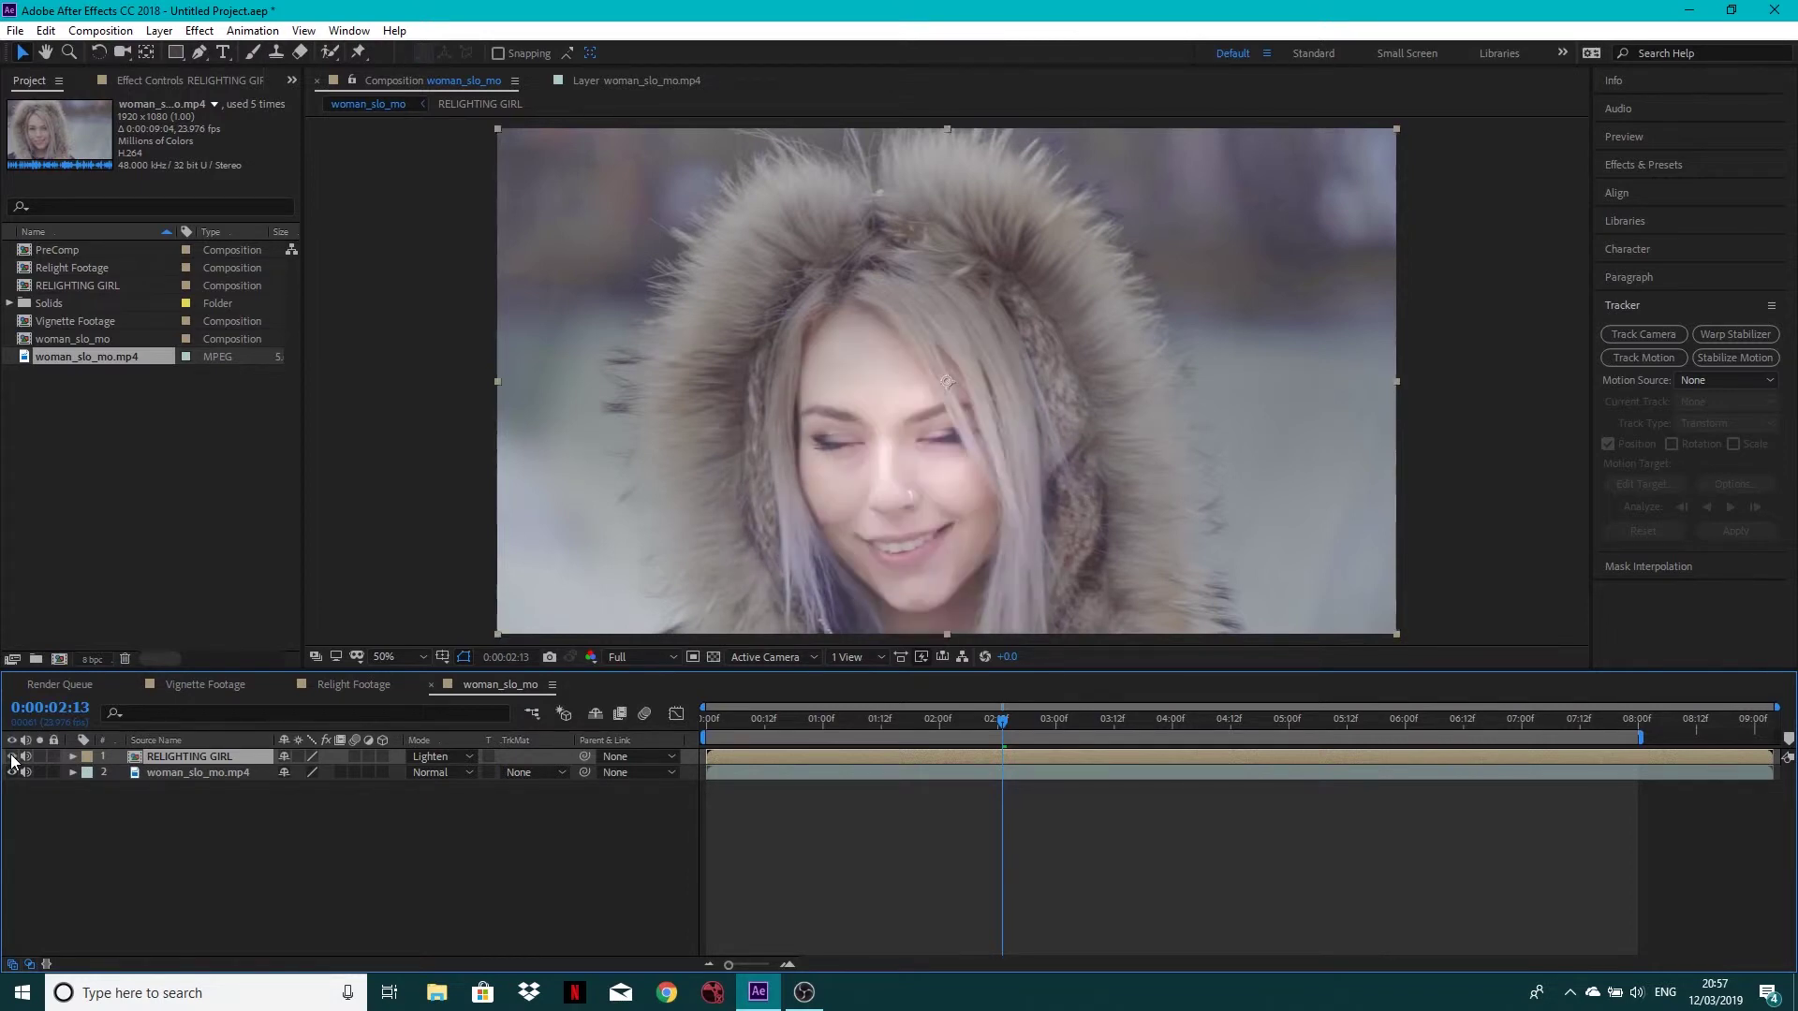
click(11, 756)
click(11, 757)
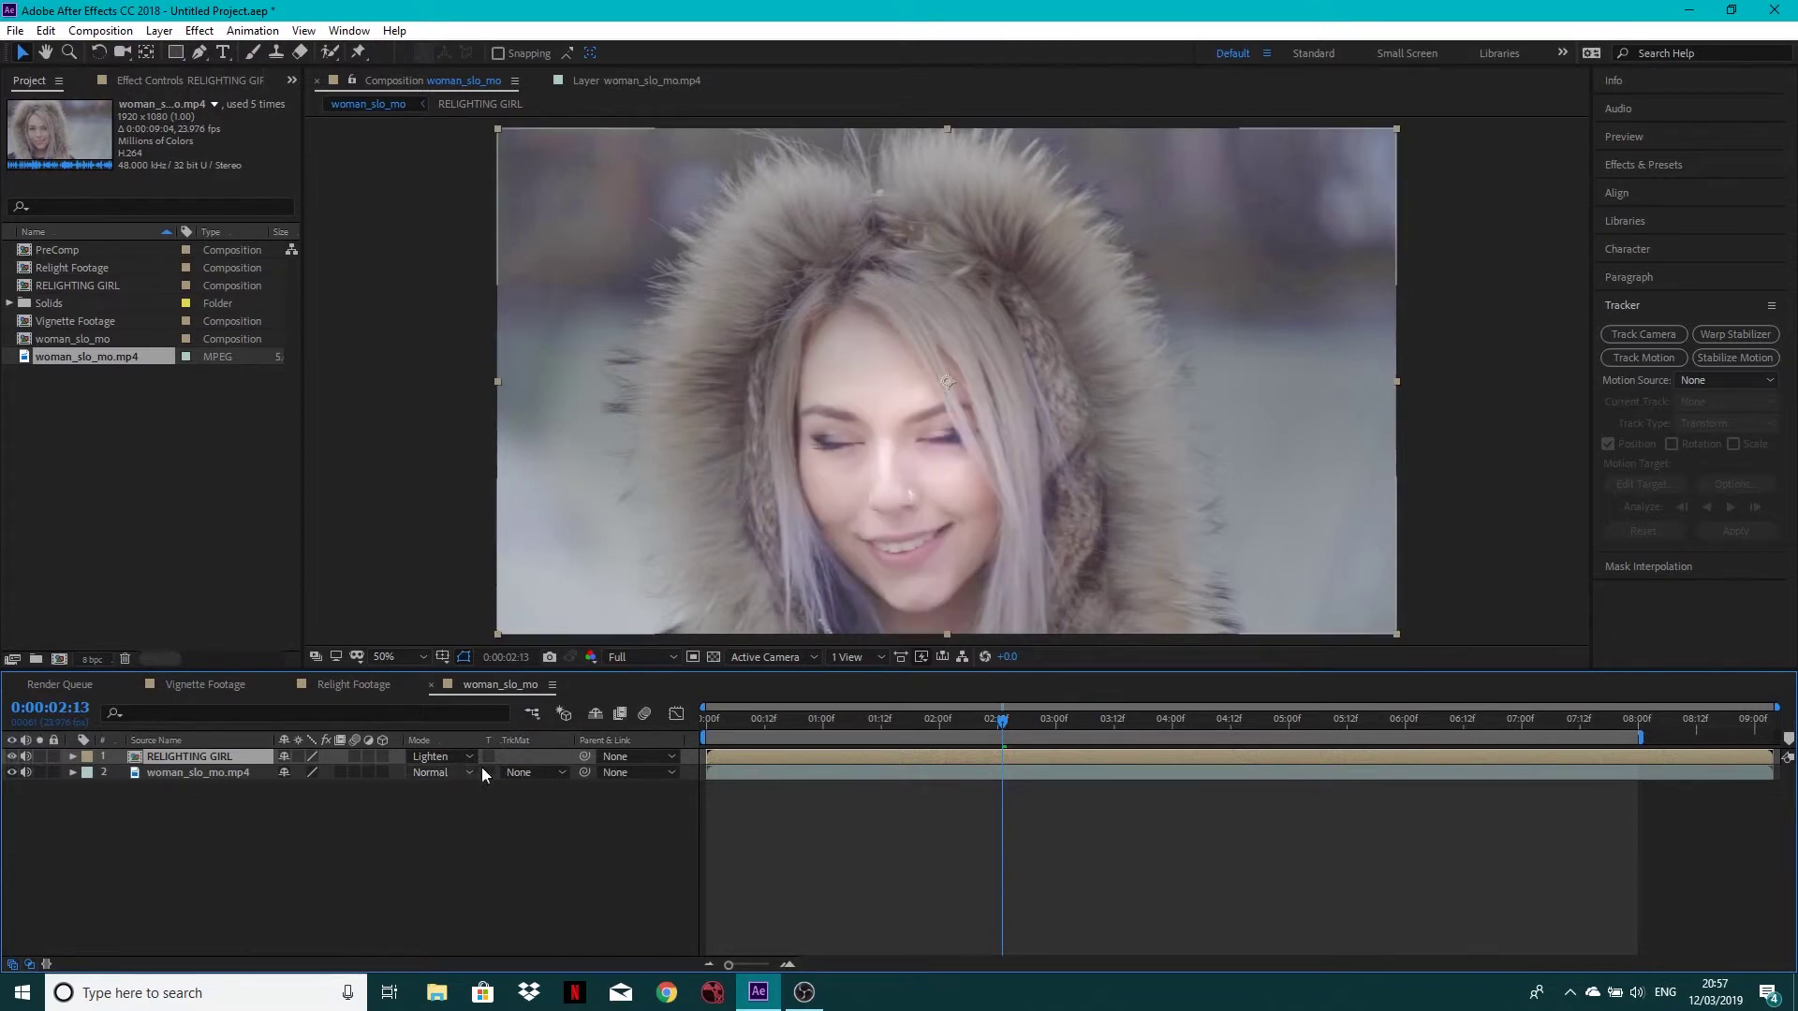
drag(766, 723, 1330, 732)
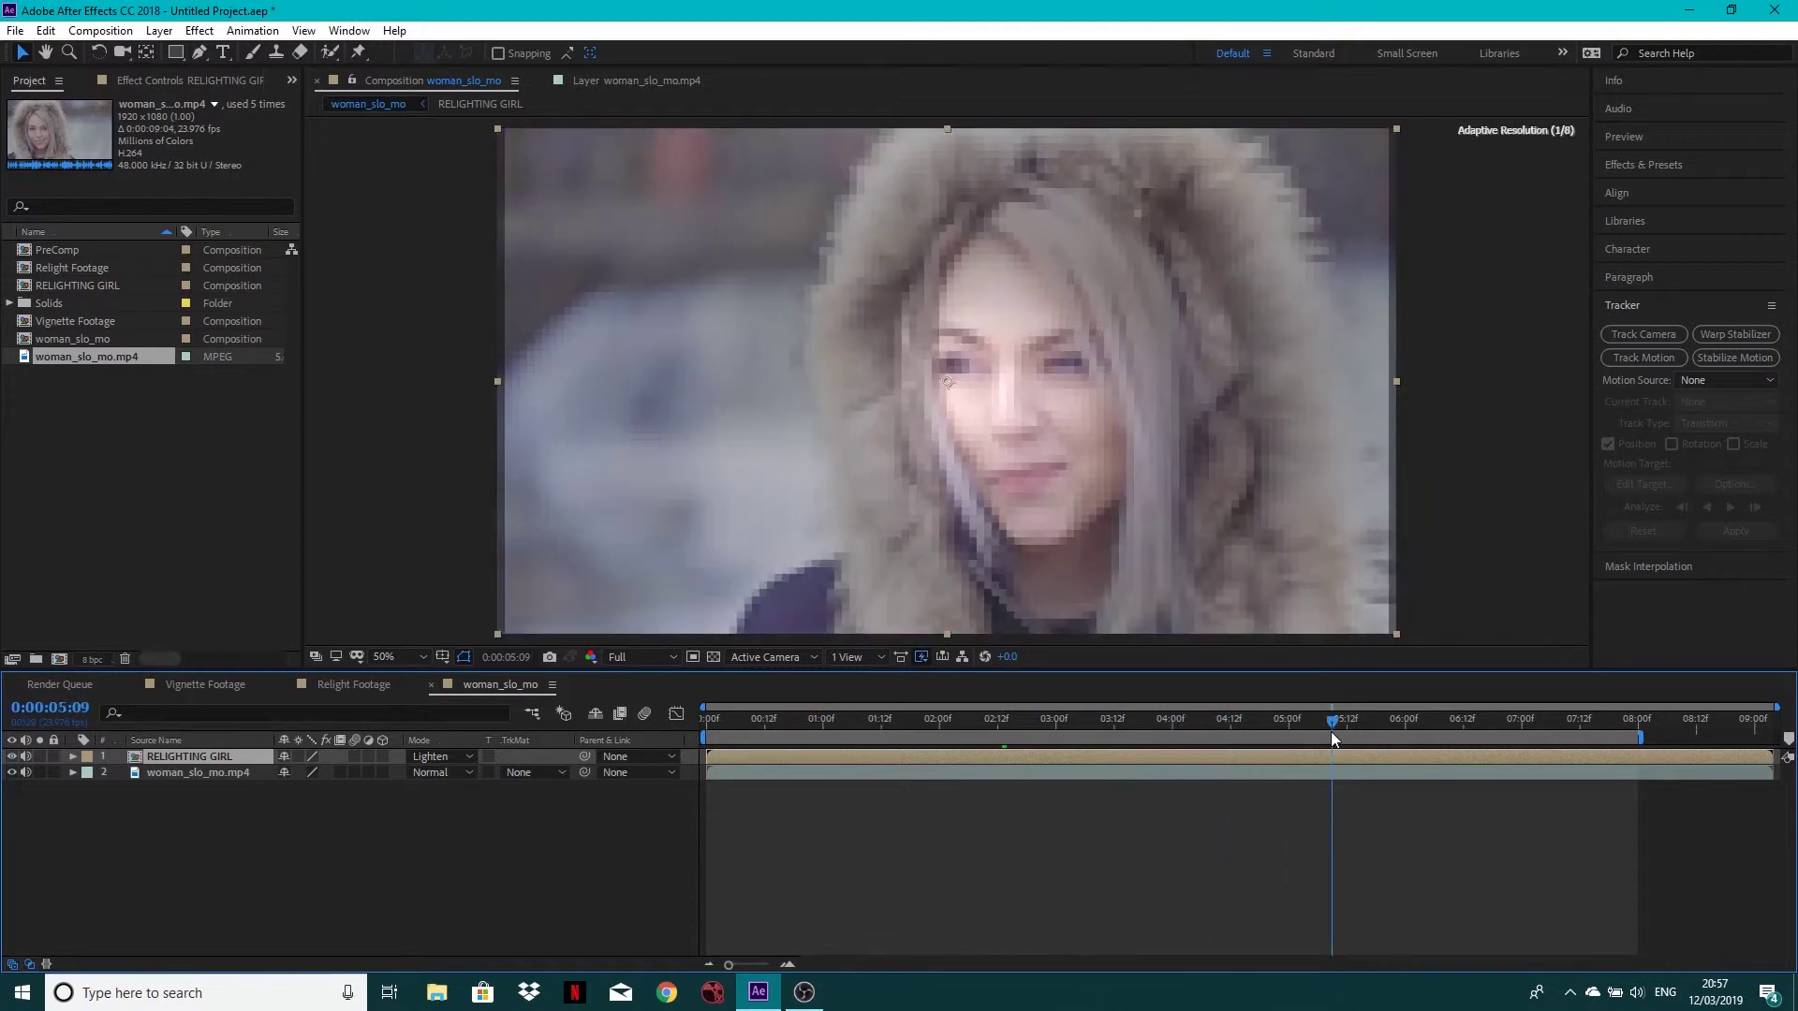
click(11, 757)
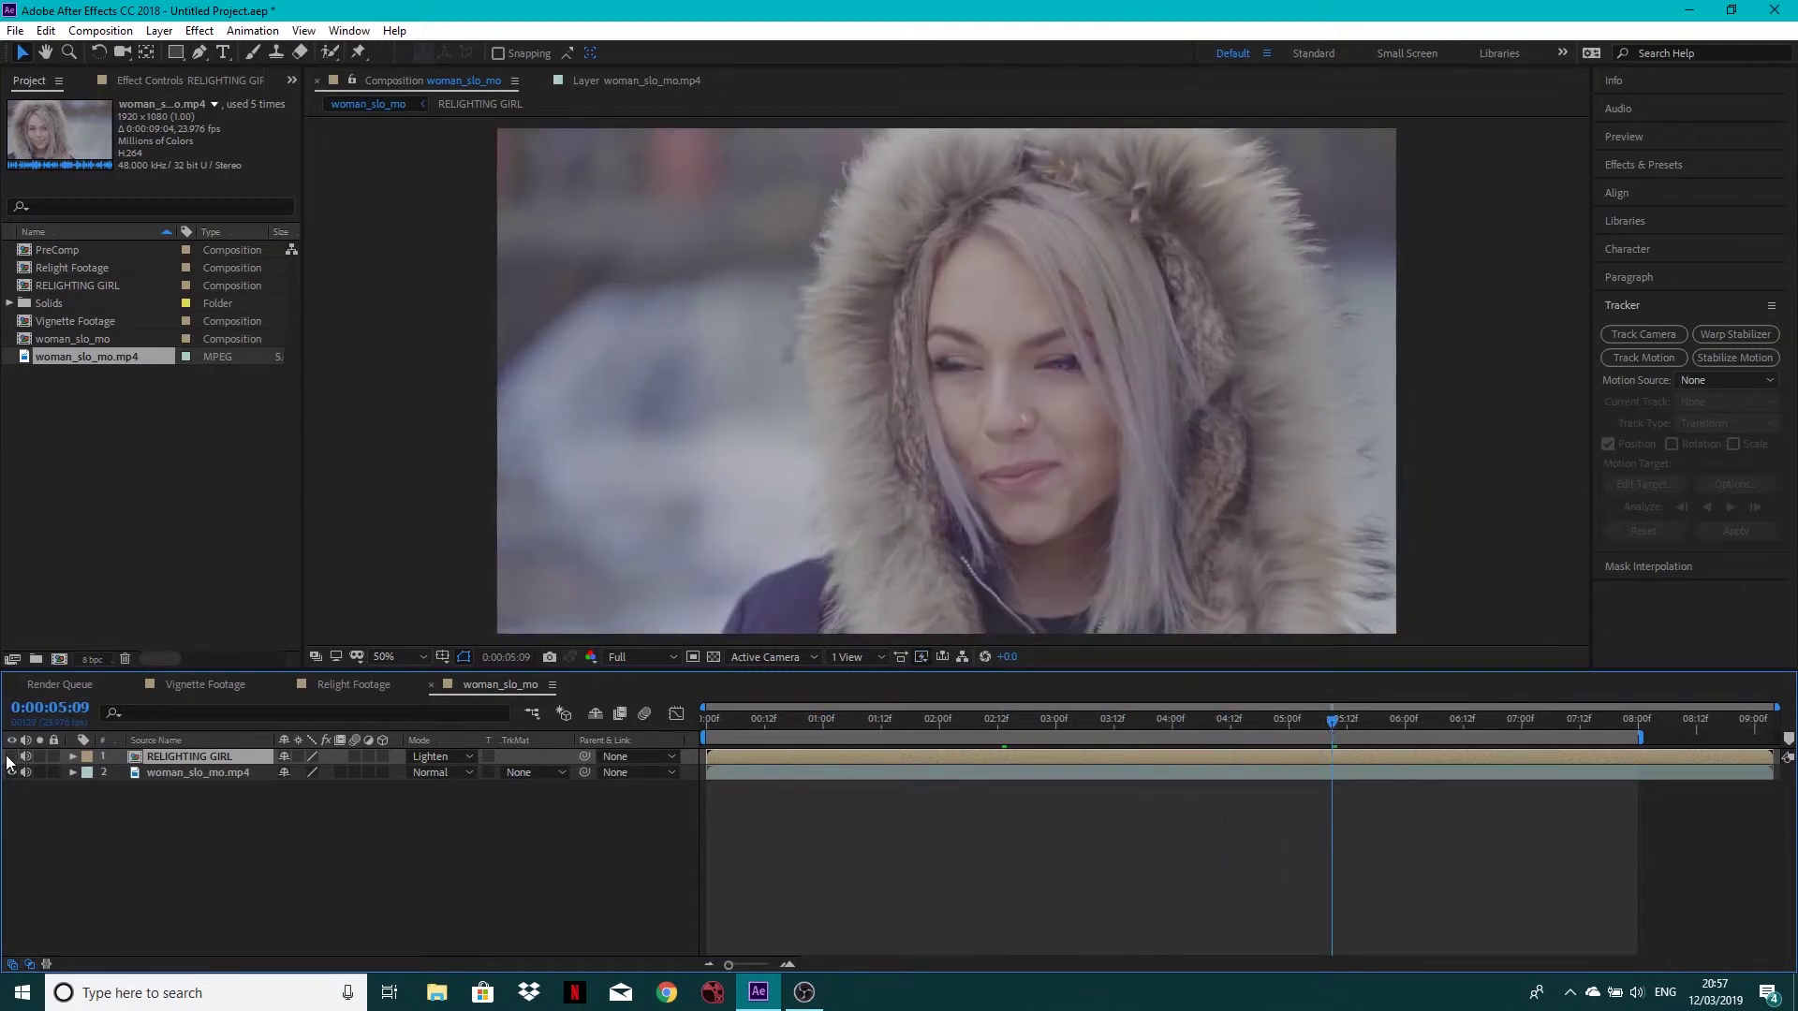
click(11, 756)
drag(1335, 723, 818, 751)
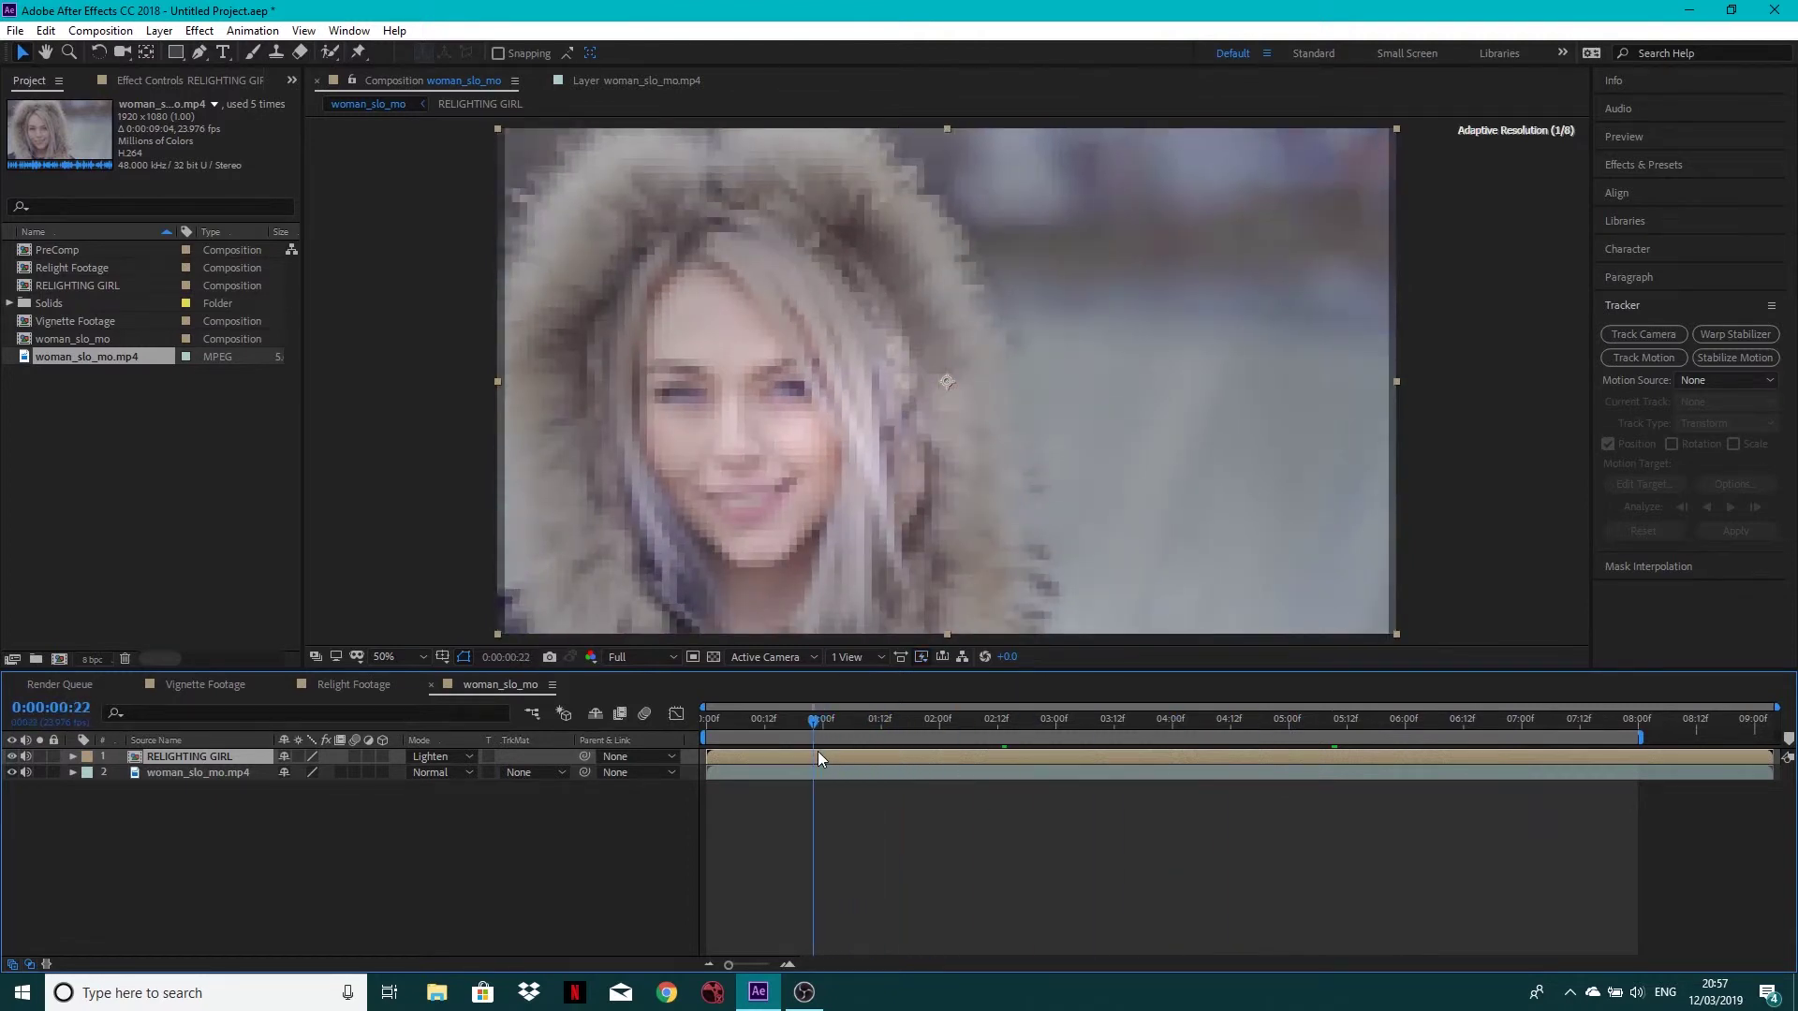
click(12, 757)
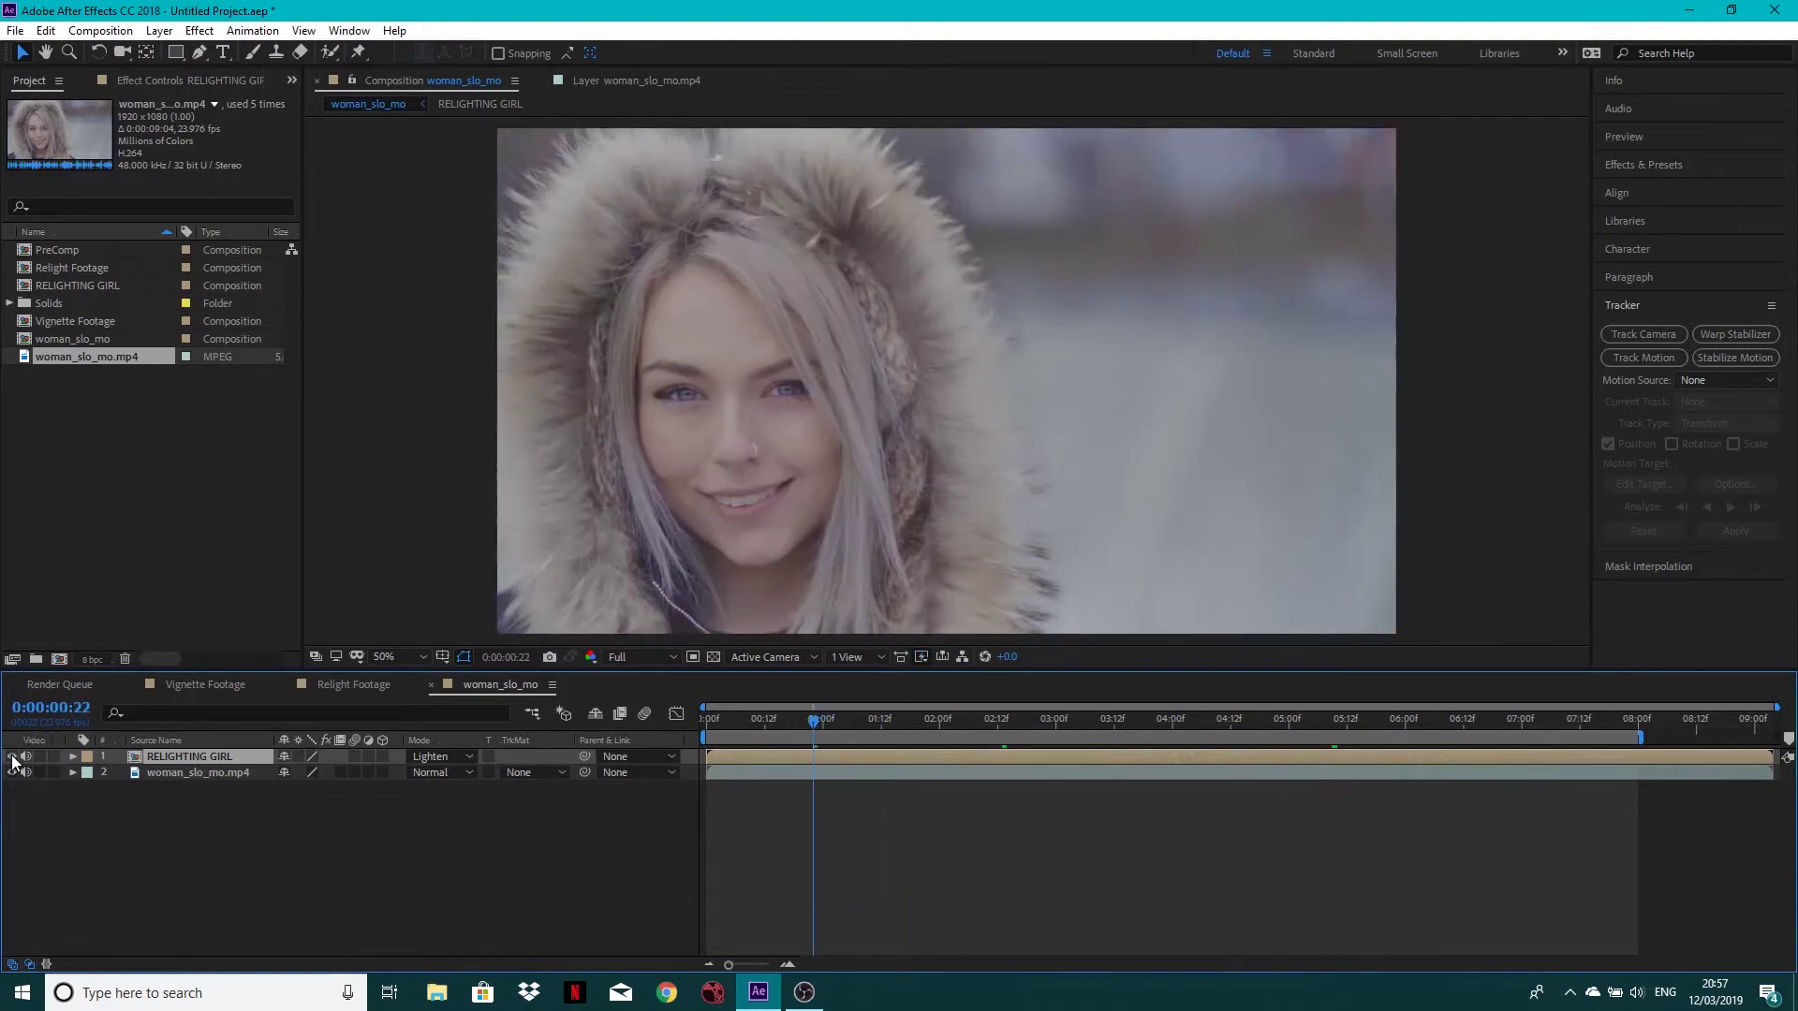
click(11, 757)
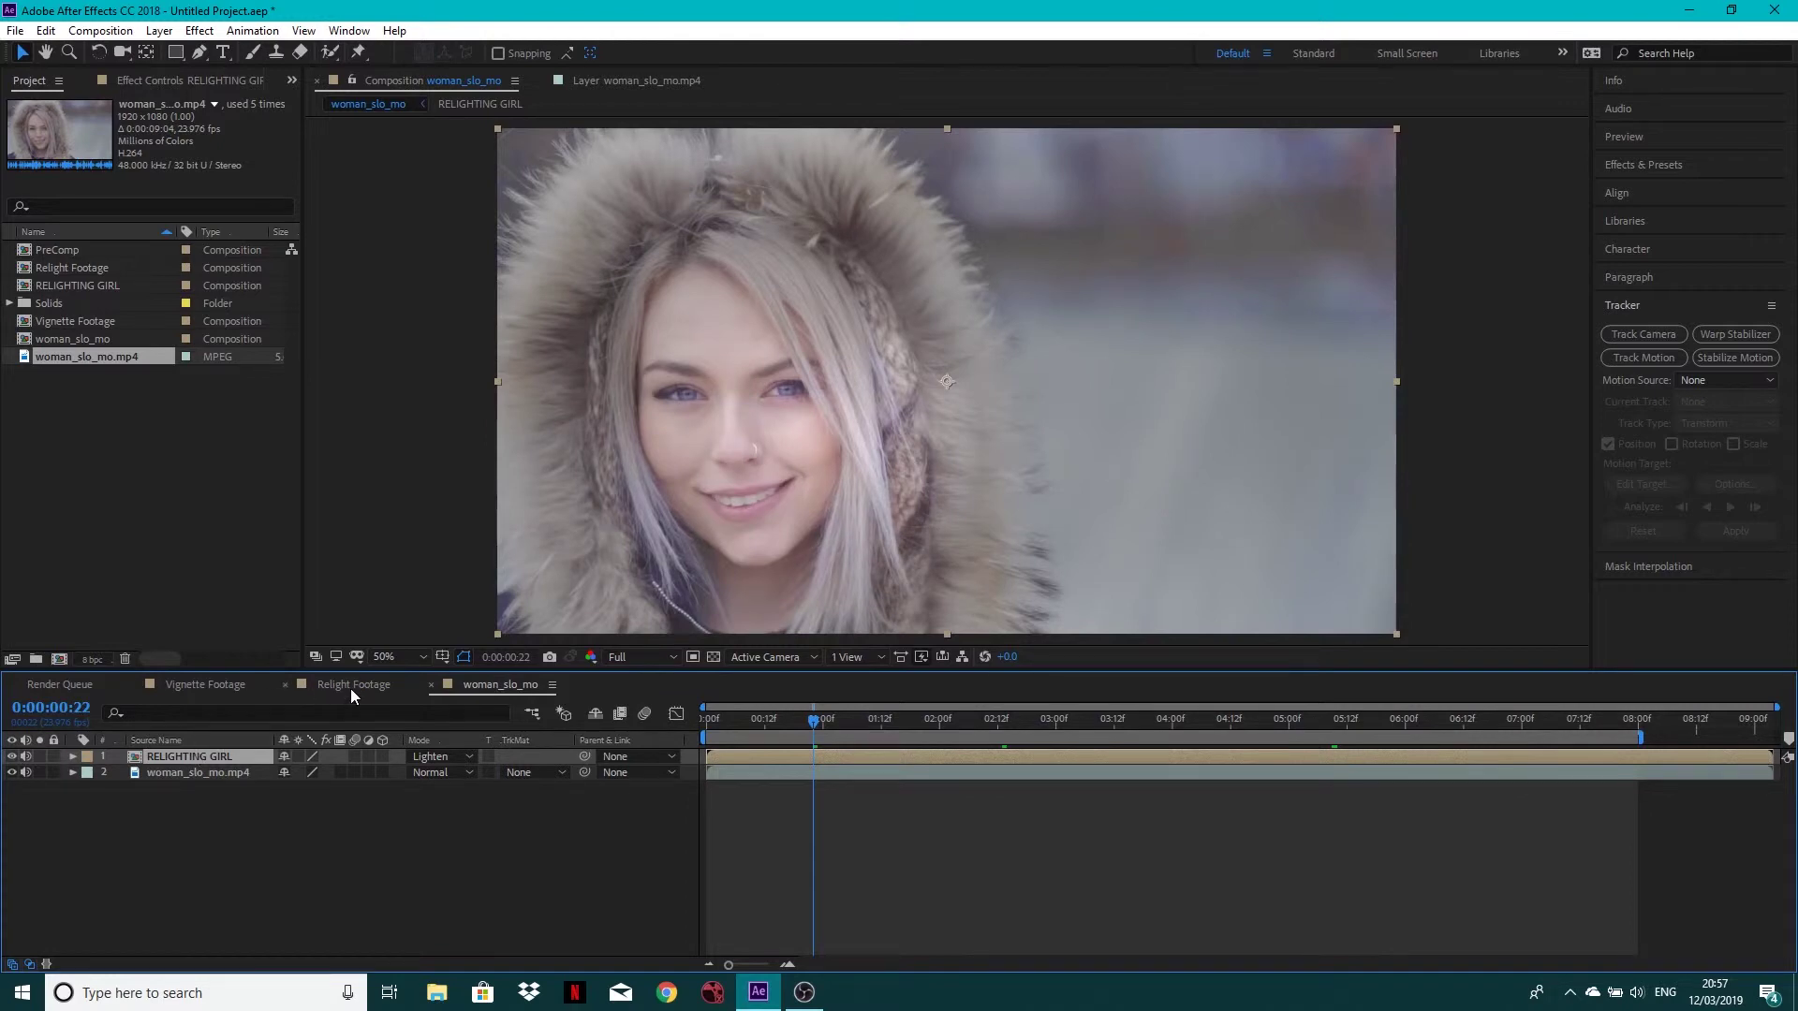
Inspect Spot Light 1's Position keyframes and light options in RELIGHTING GIRL, then scrub woman_slo_mo.
double_click(218, 756)
click(184, 755)
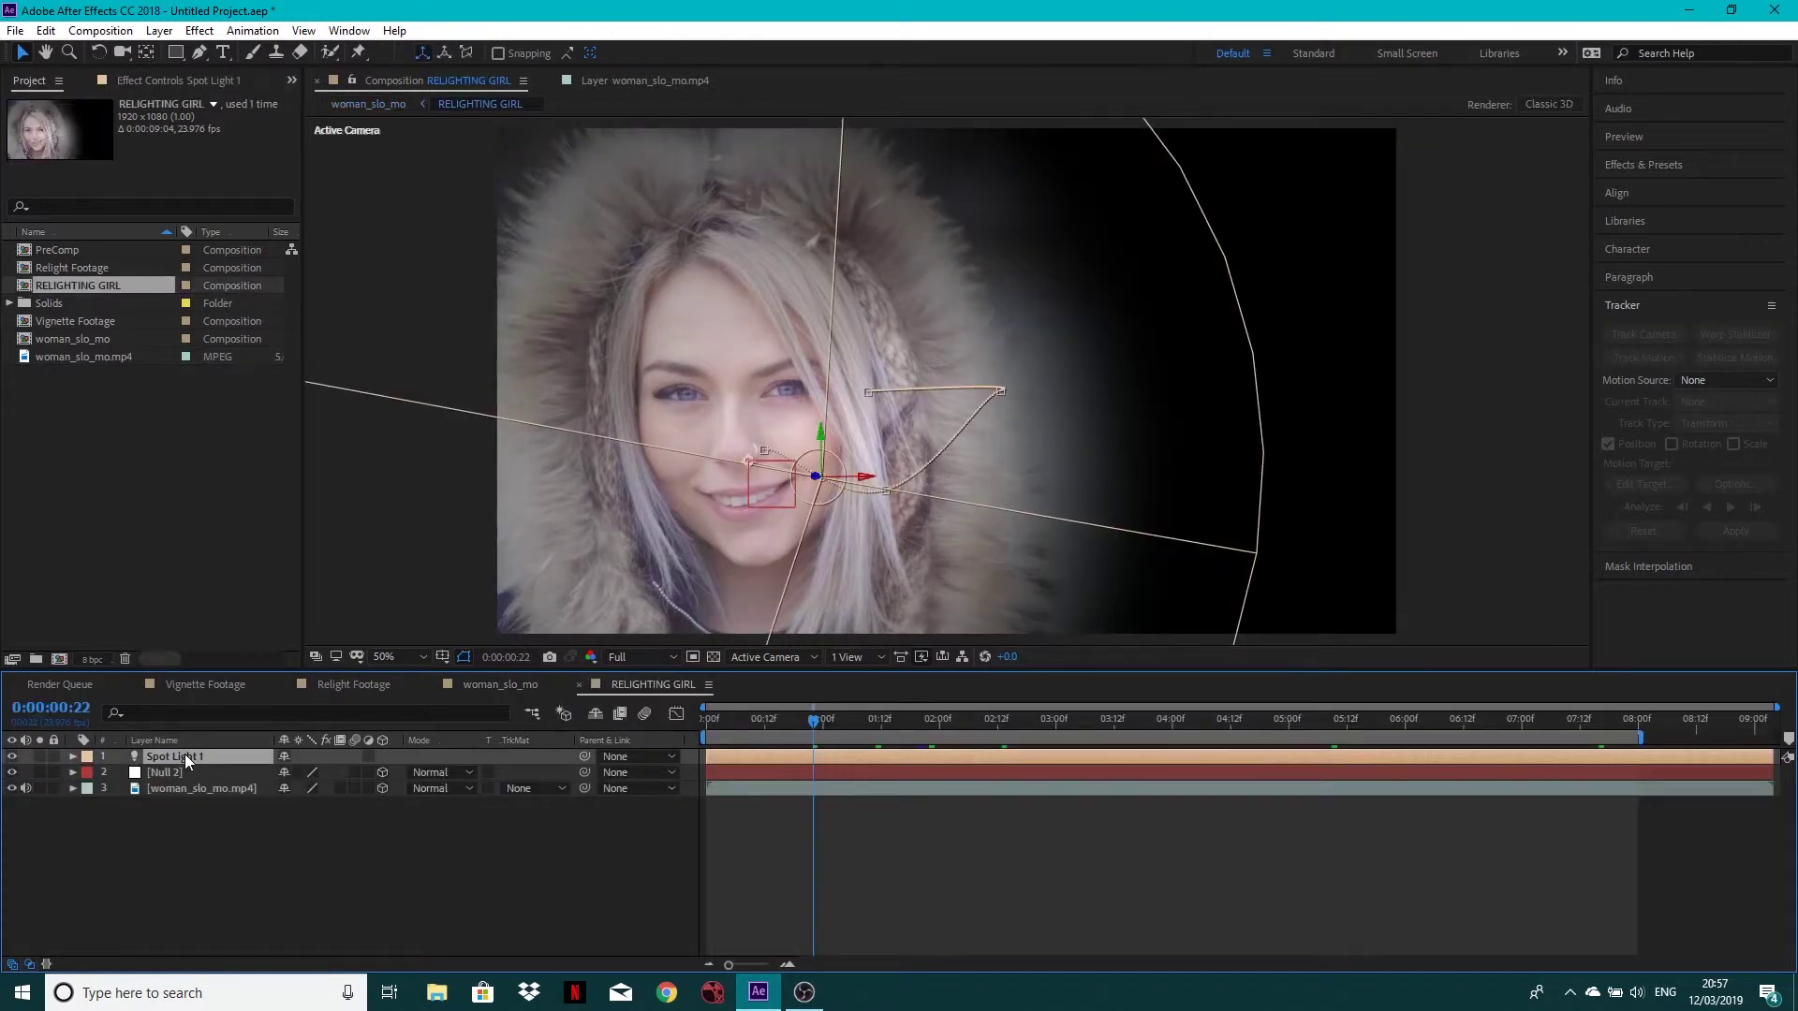
click(73, 757)
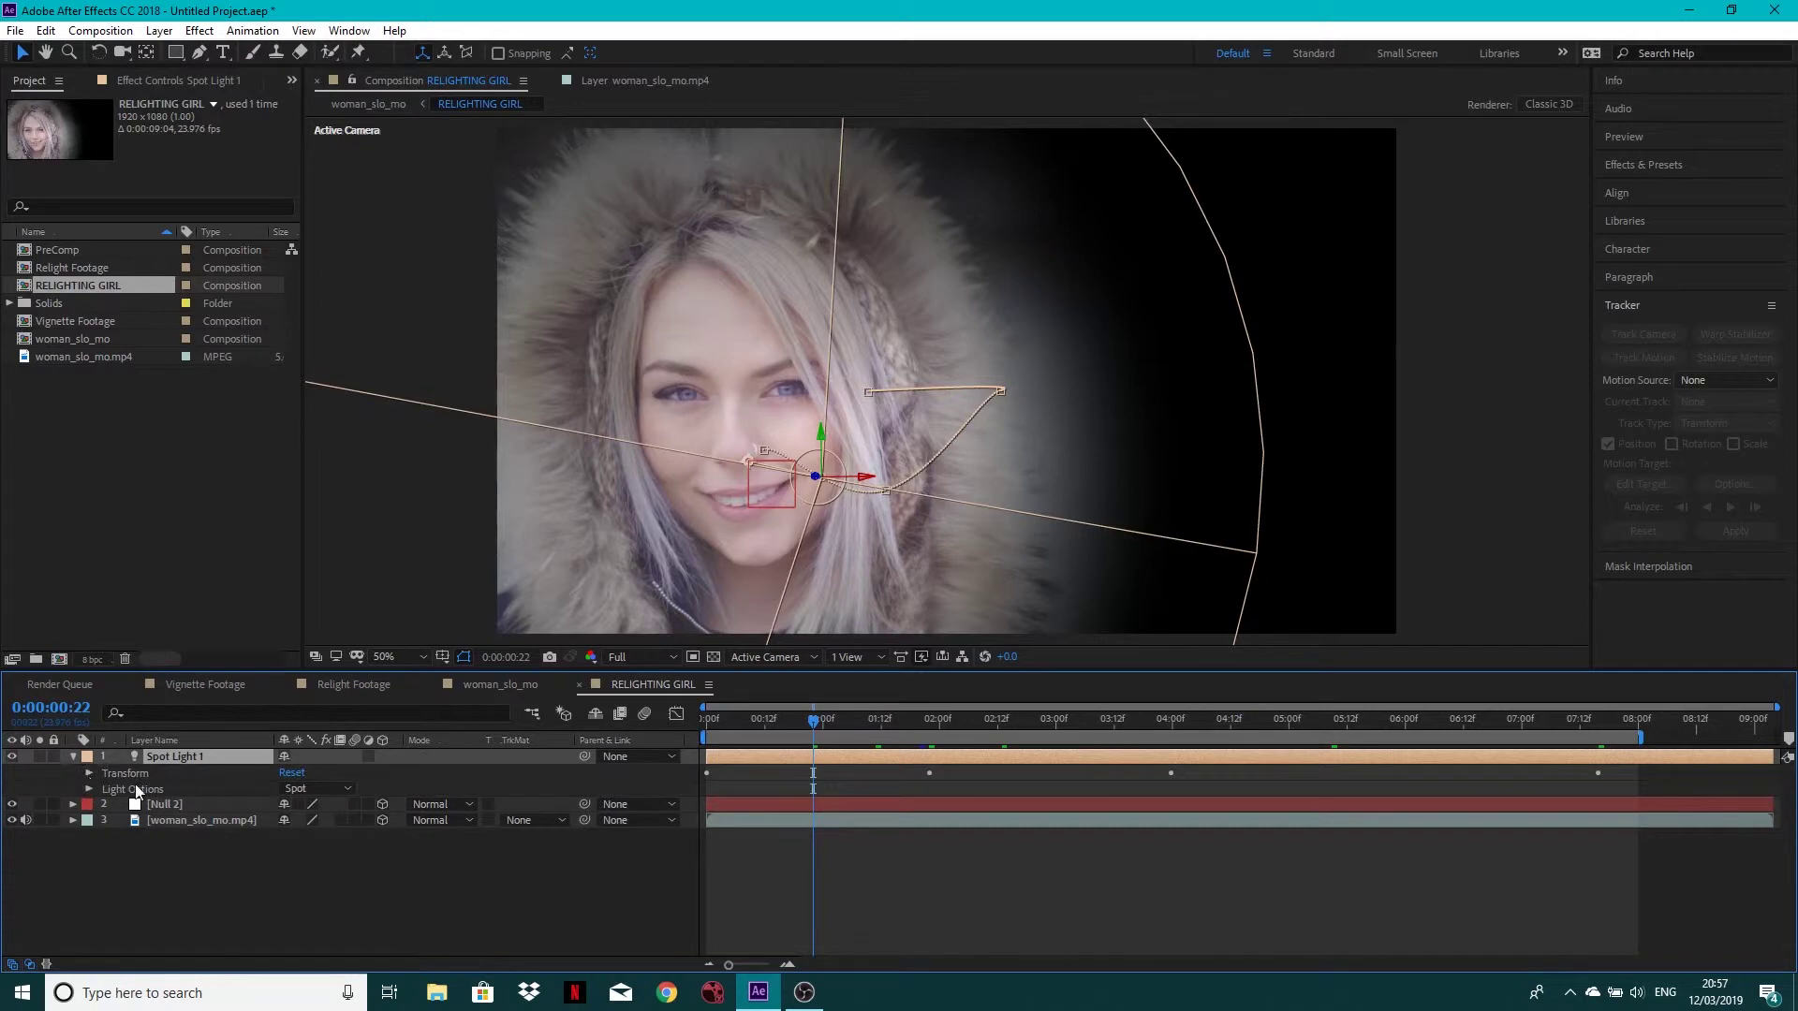
click(89, 773)
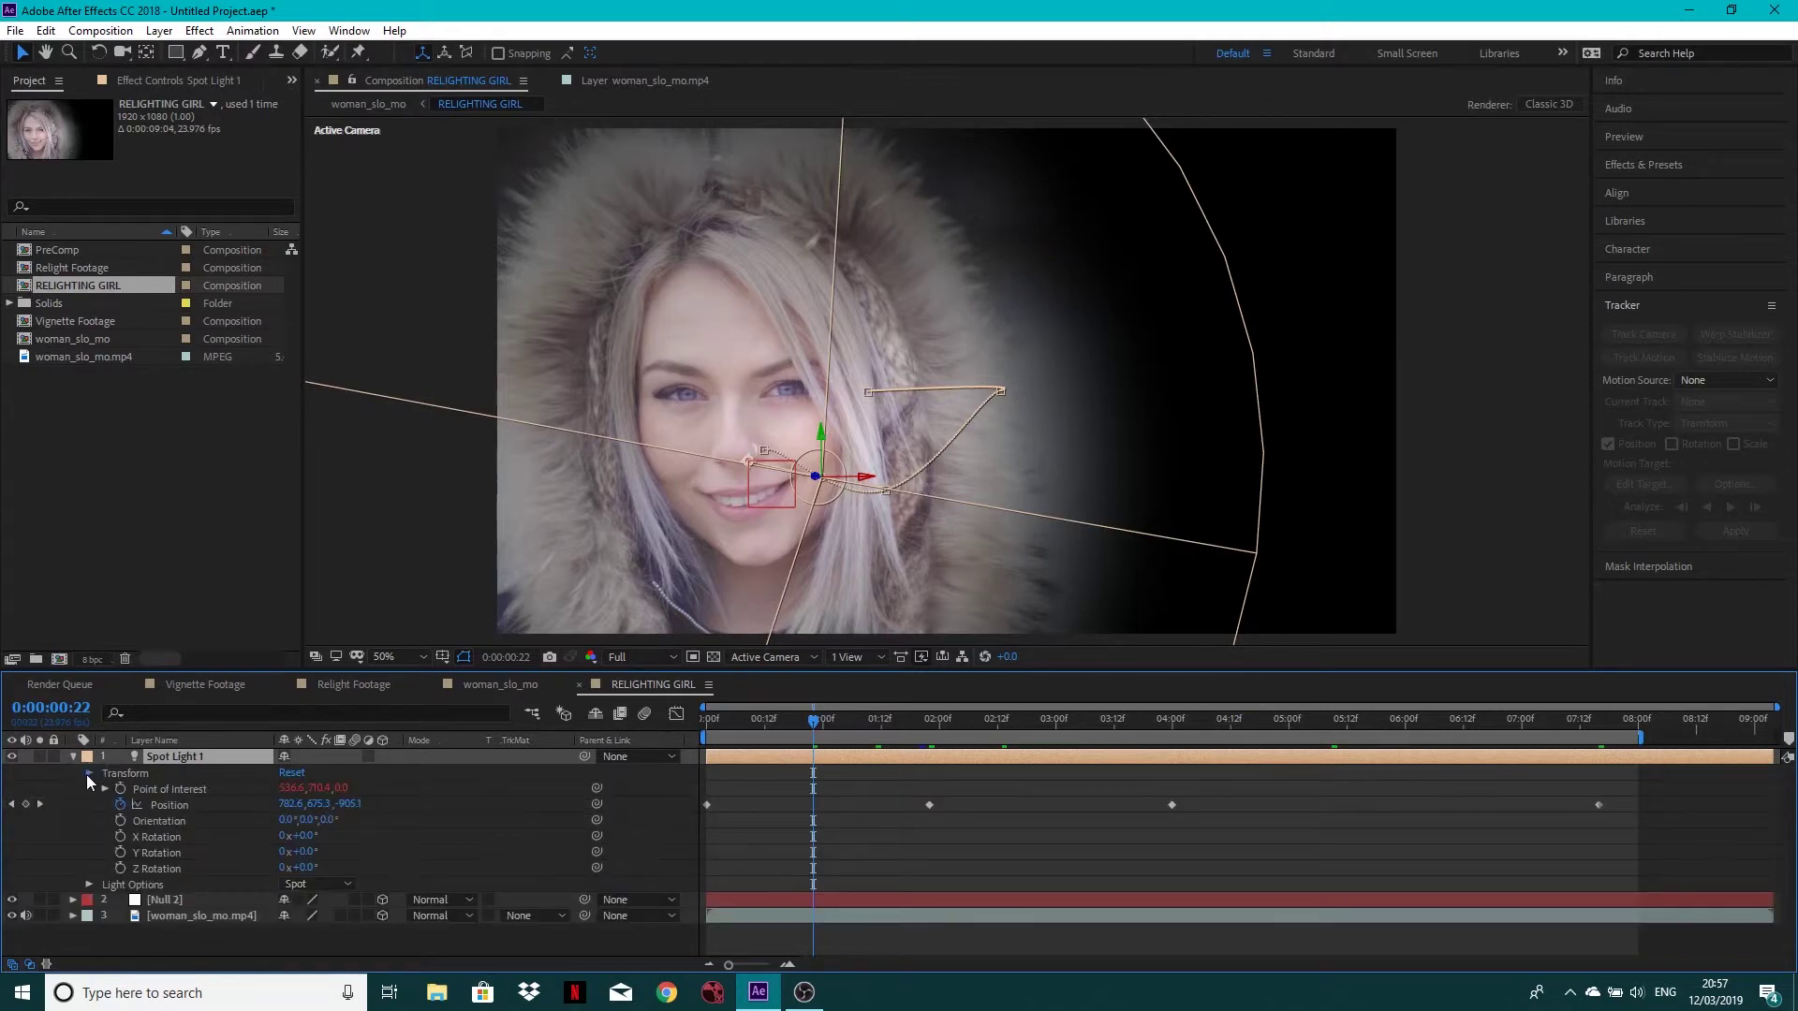
click(88, 774)
click(88, 790)
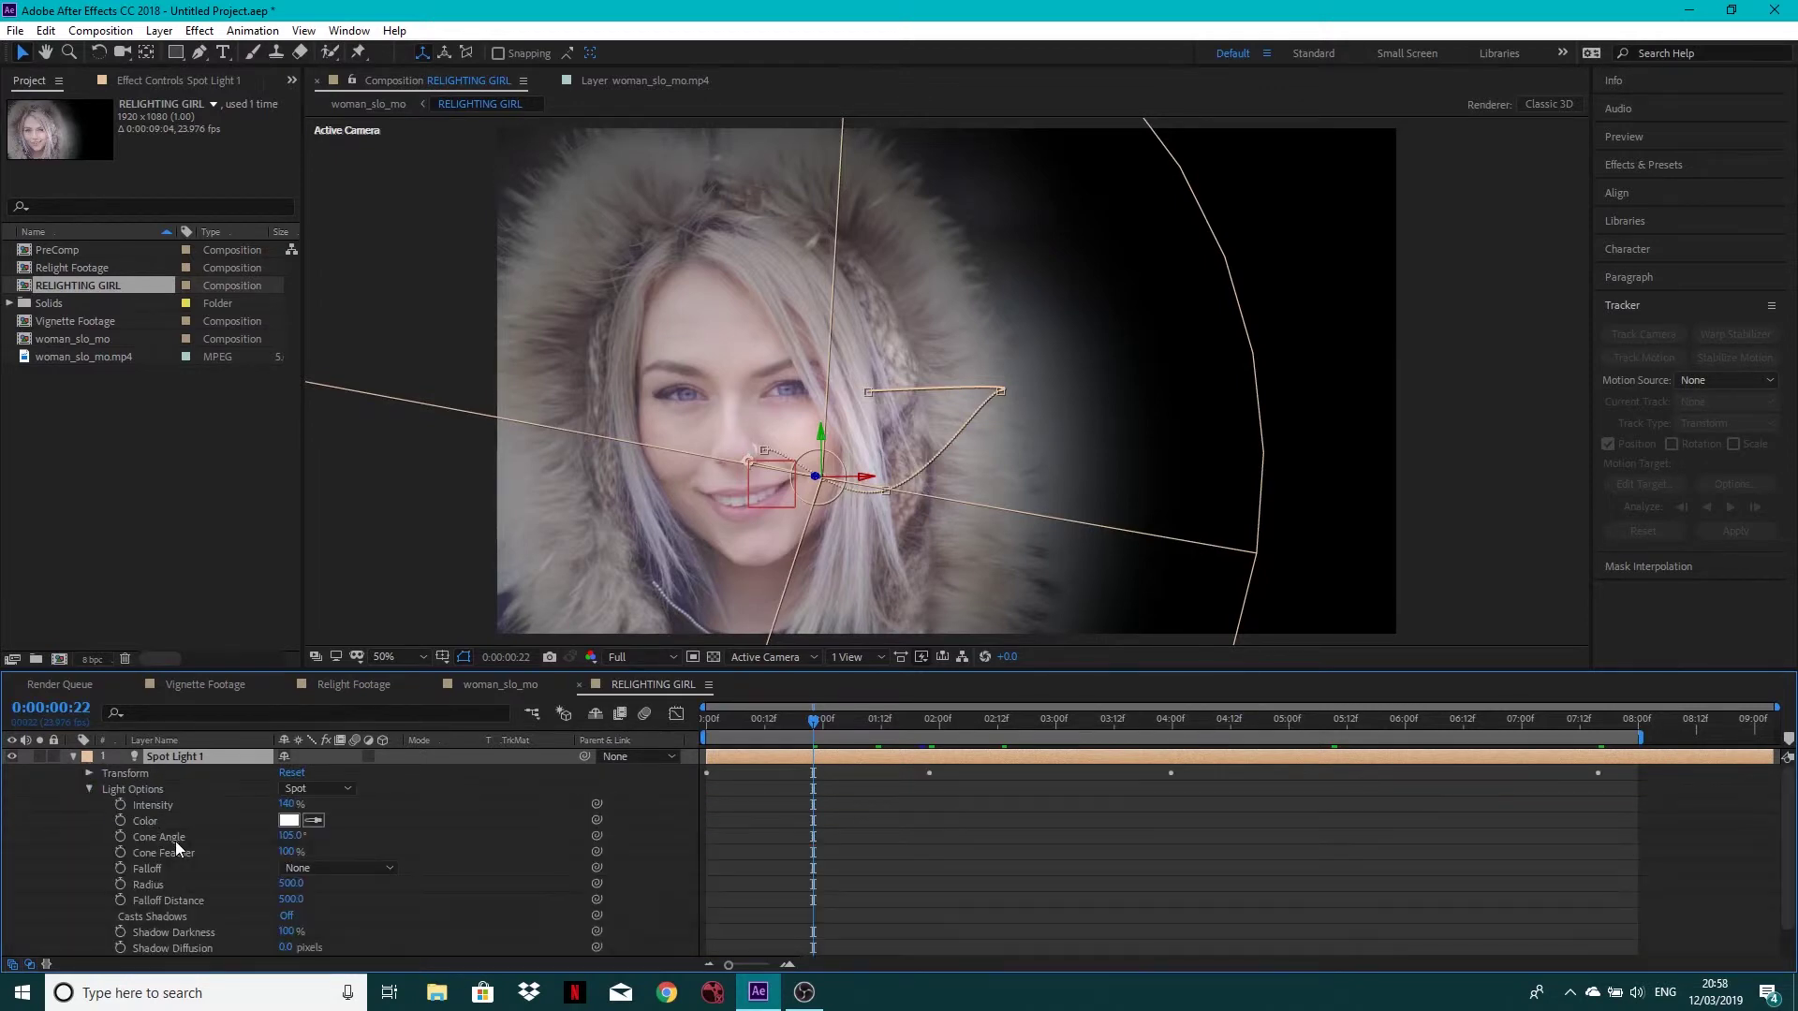
click(74, 757)
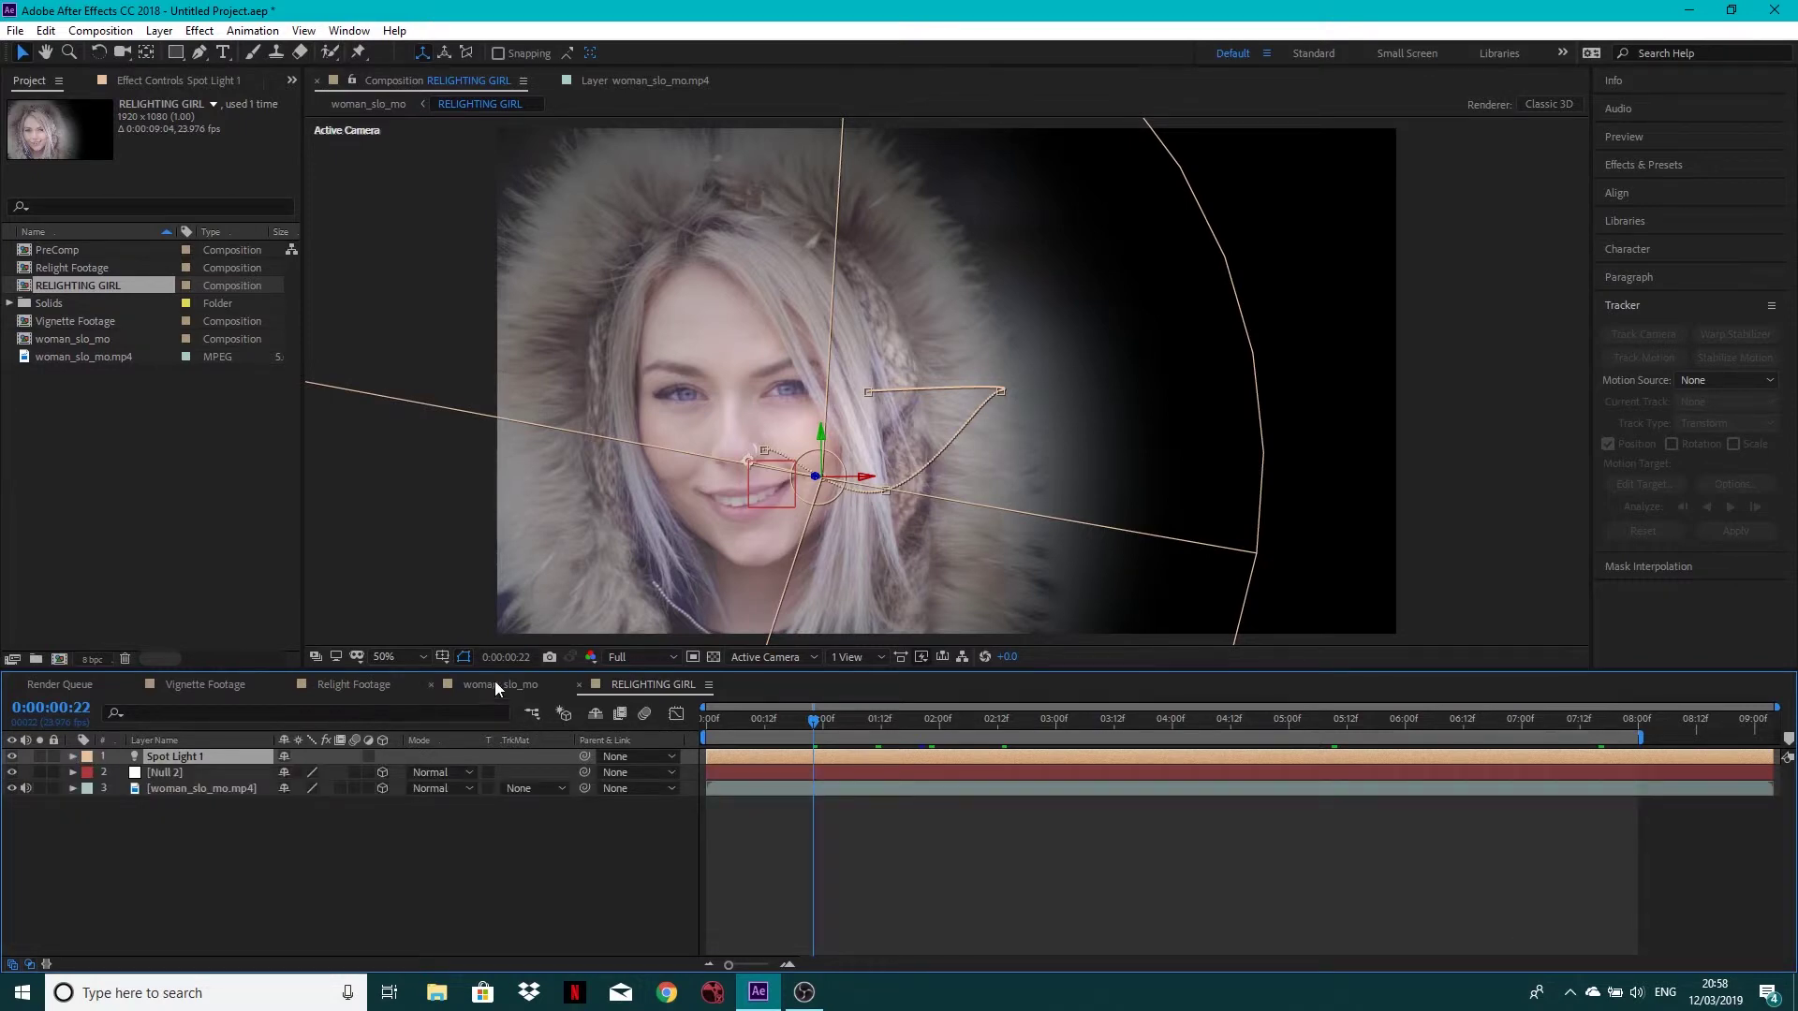
click(494, 683)
drag(823, 723, 1329, 739)
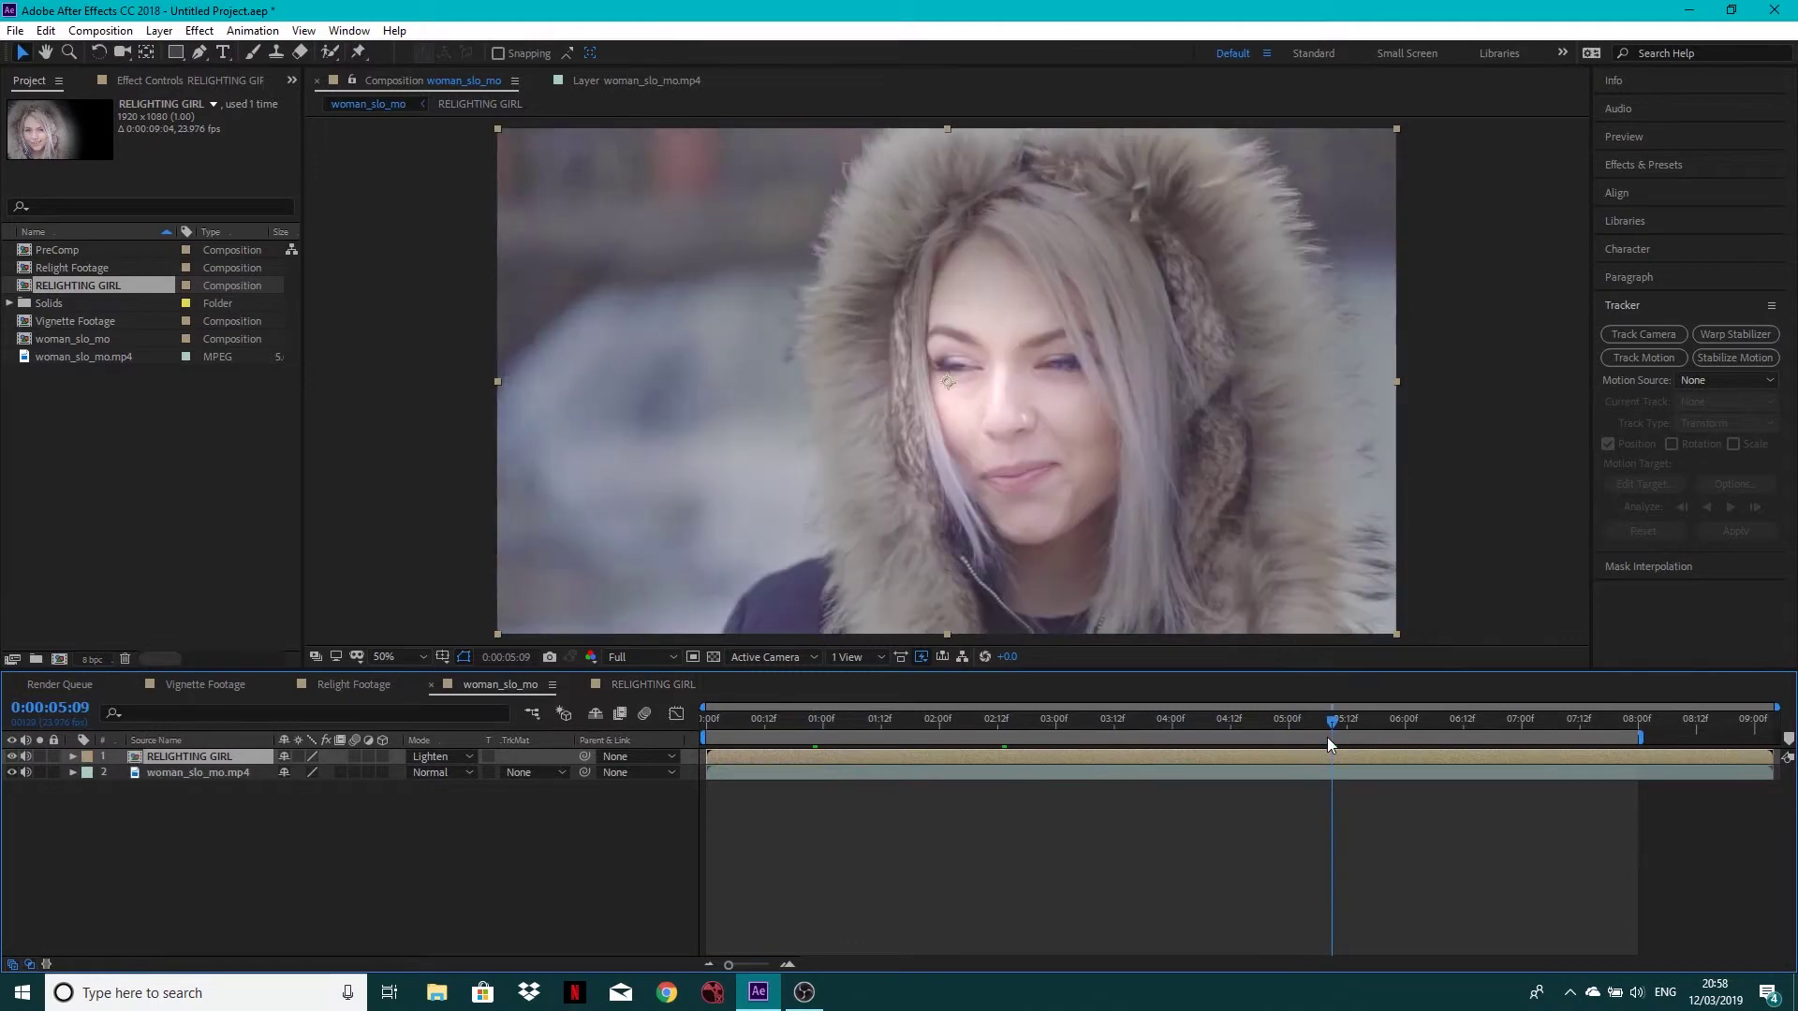
Toggle the relighting layer's visibility to compare, leaving it hidden.
click(12, 757)
click(12, 756)
click(12, 756)
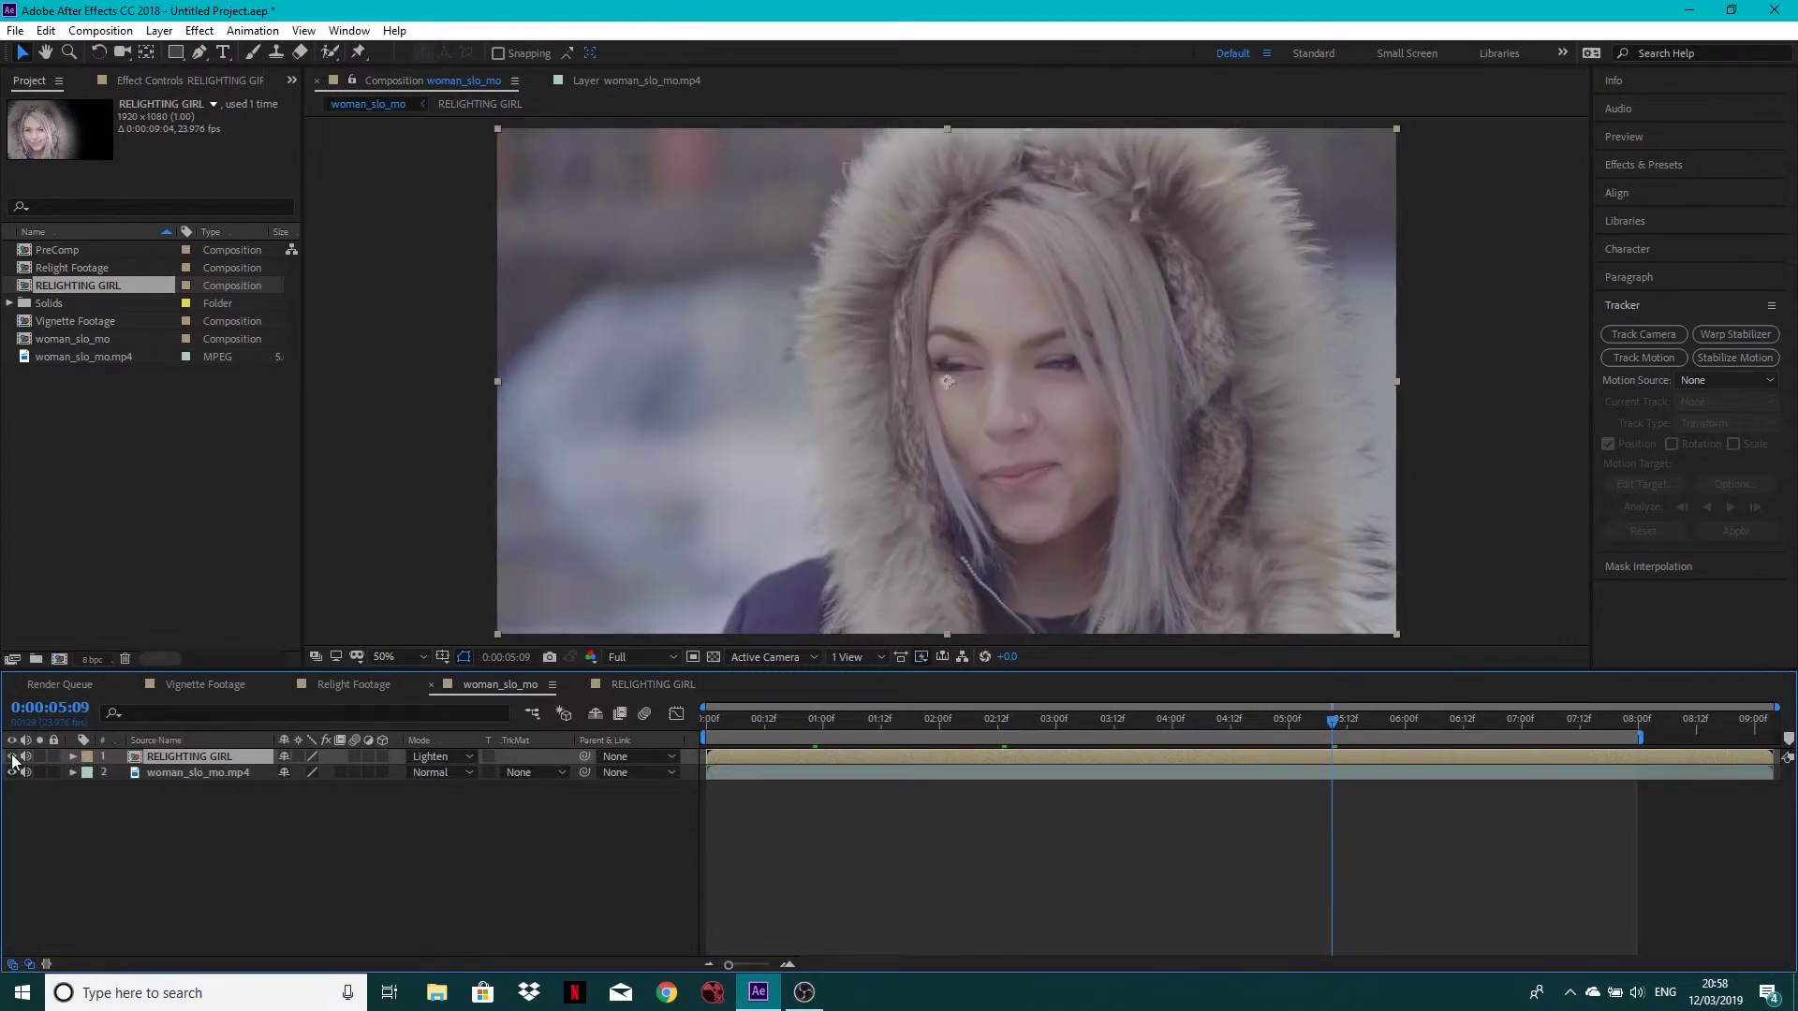
click(13, 757)
Apply Color Correction > Curves from Effects & Presets to the woman_slo_mo.mp4 layer.
click(175, 774)
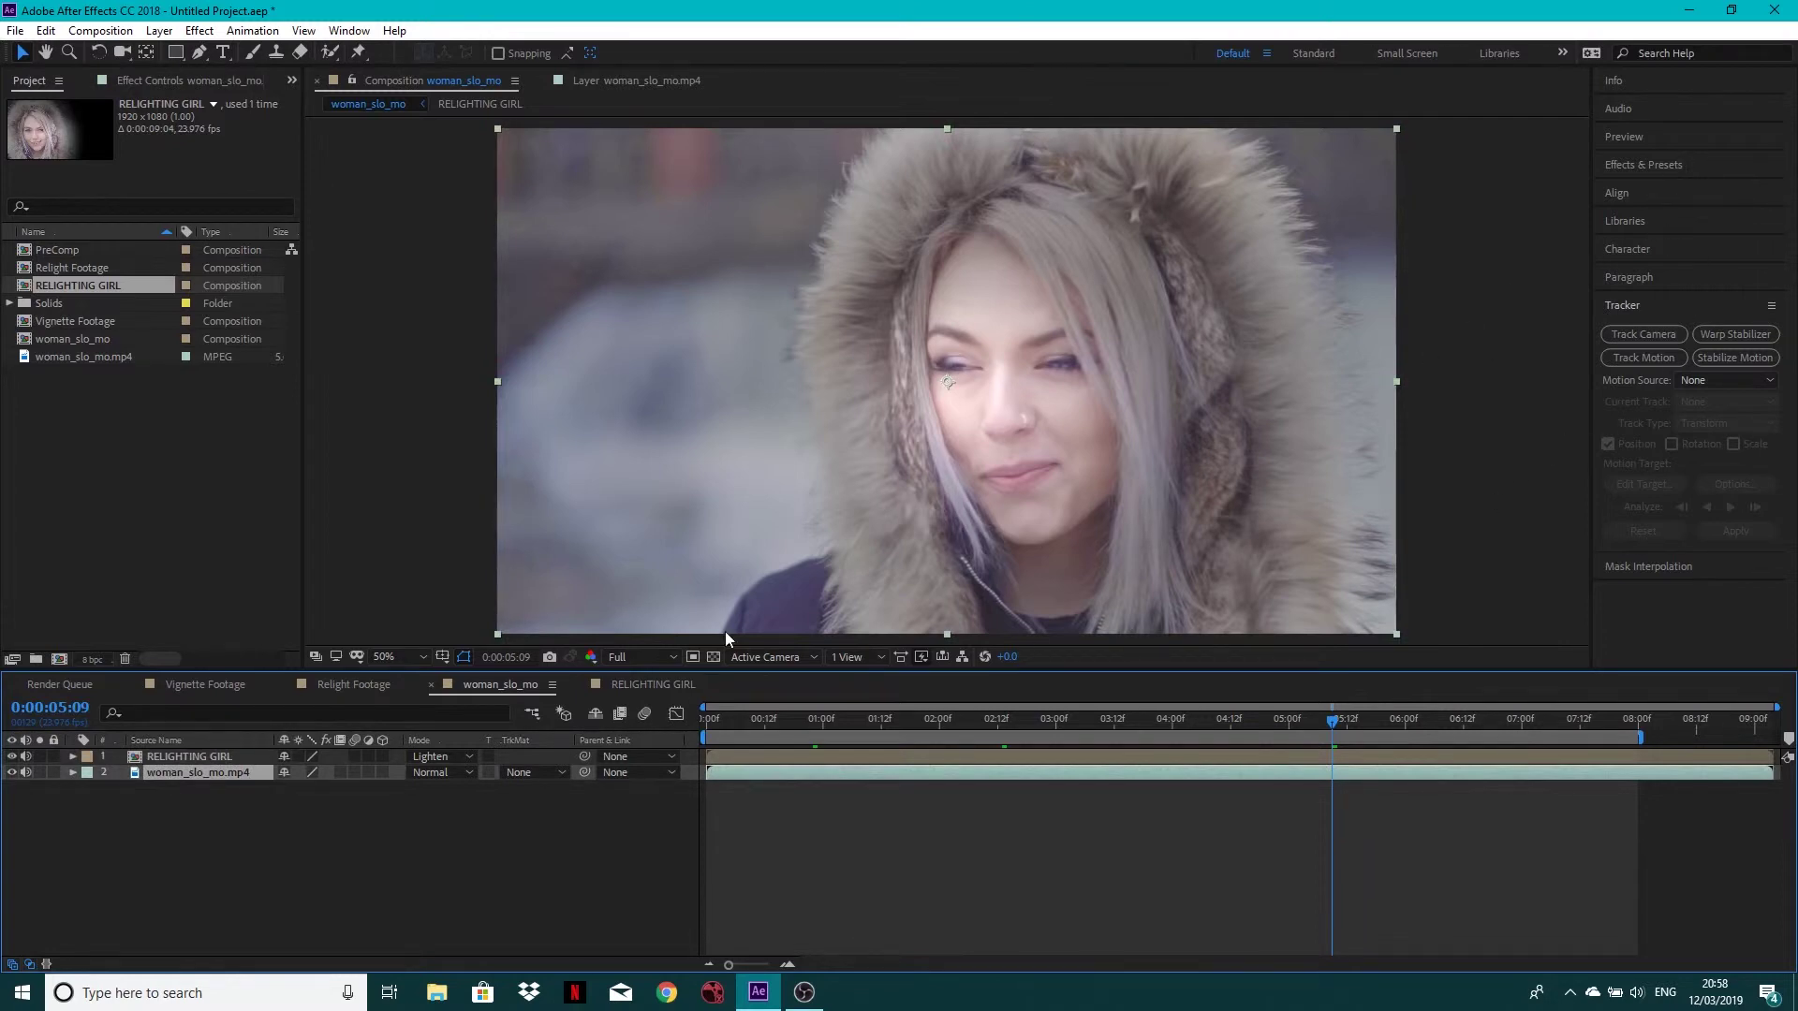
click(1645, 169)
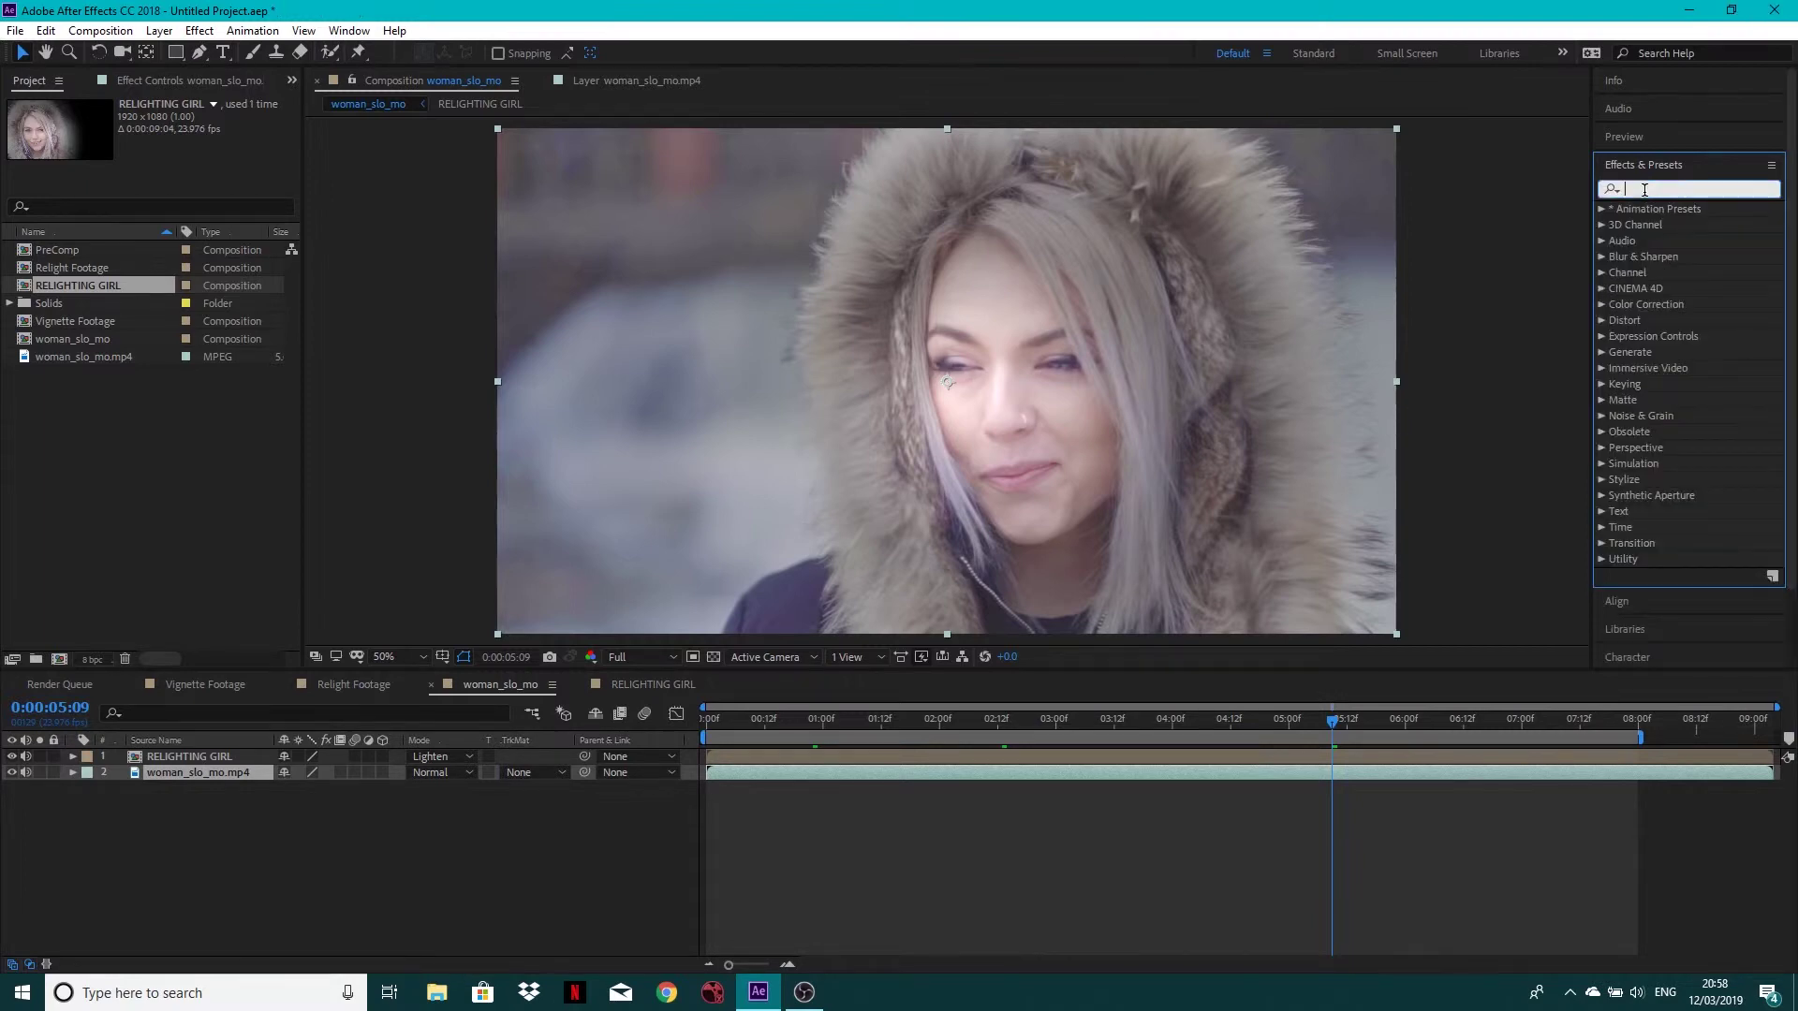
text(curves)
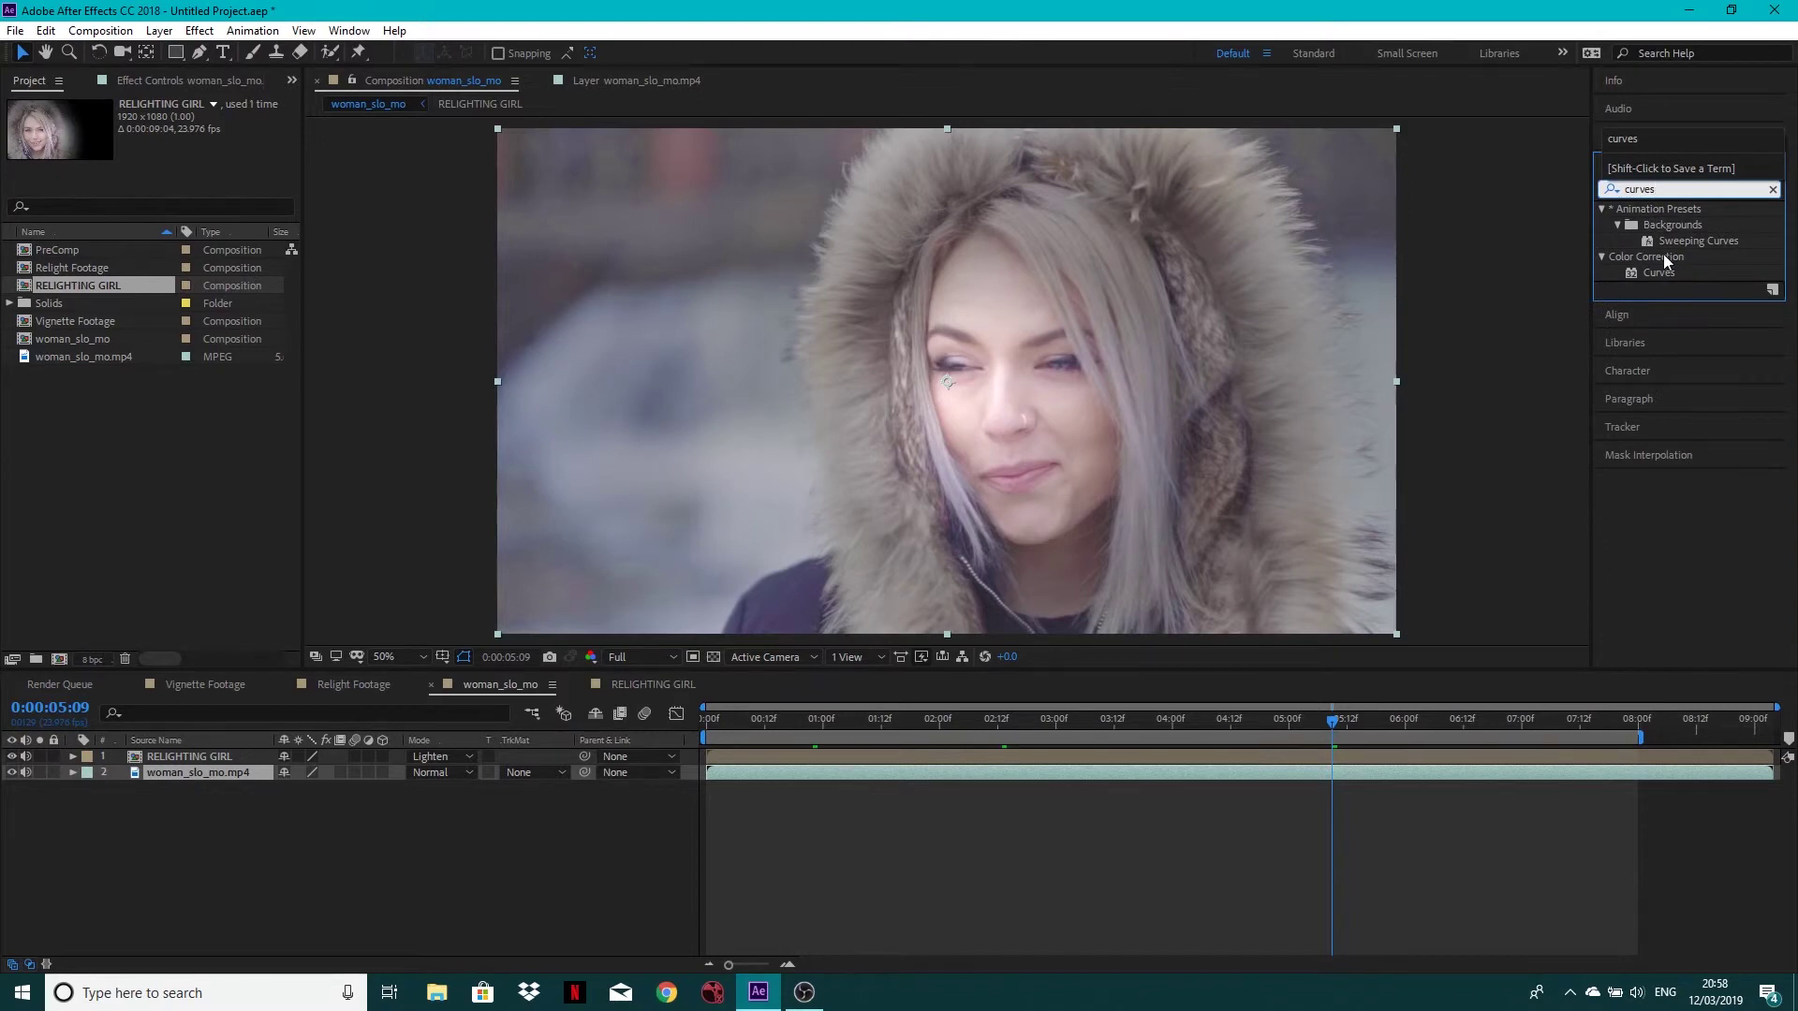
drag(1659, 274, 1005, 772)
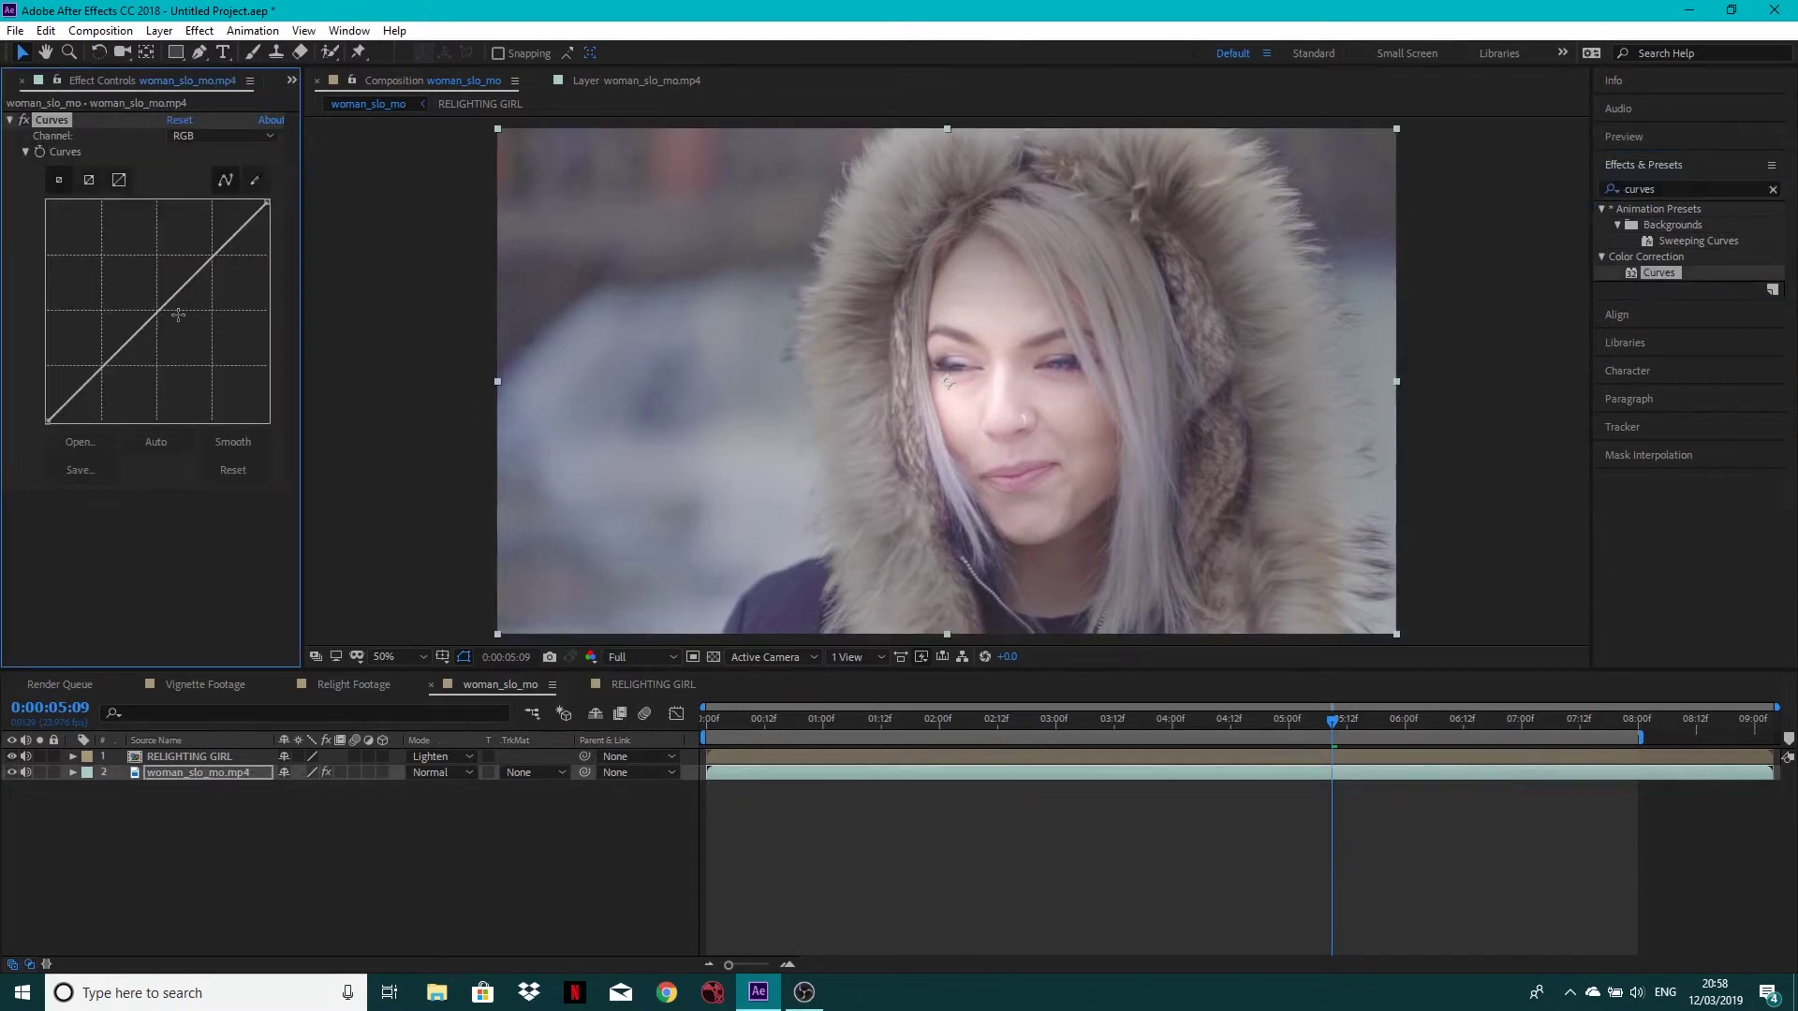
Pull the Curves graph below the diagonal with two points to darken the footage.
mouse_move(243, 233)
mouse_down()
mouse_move(263, 207)
mouse_move(242, 250)
mouse_up()
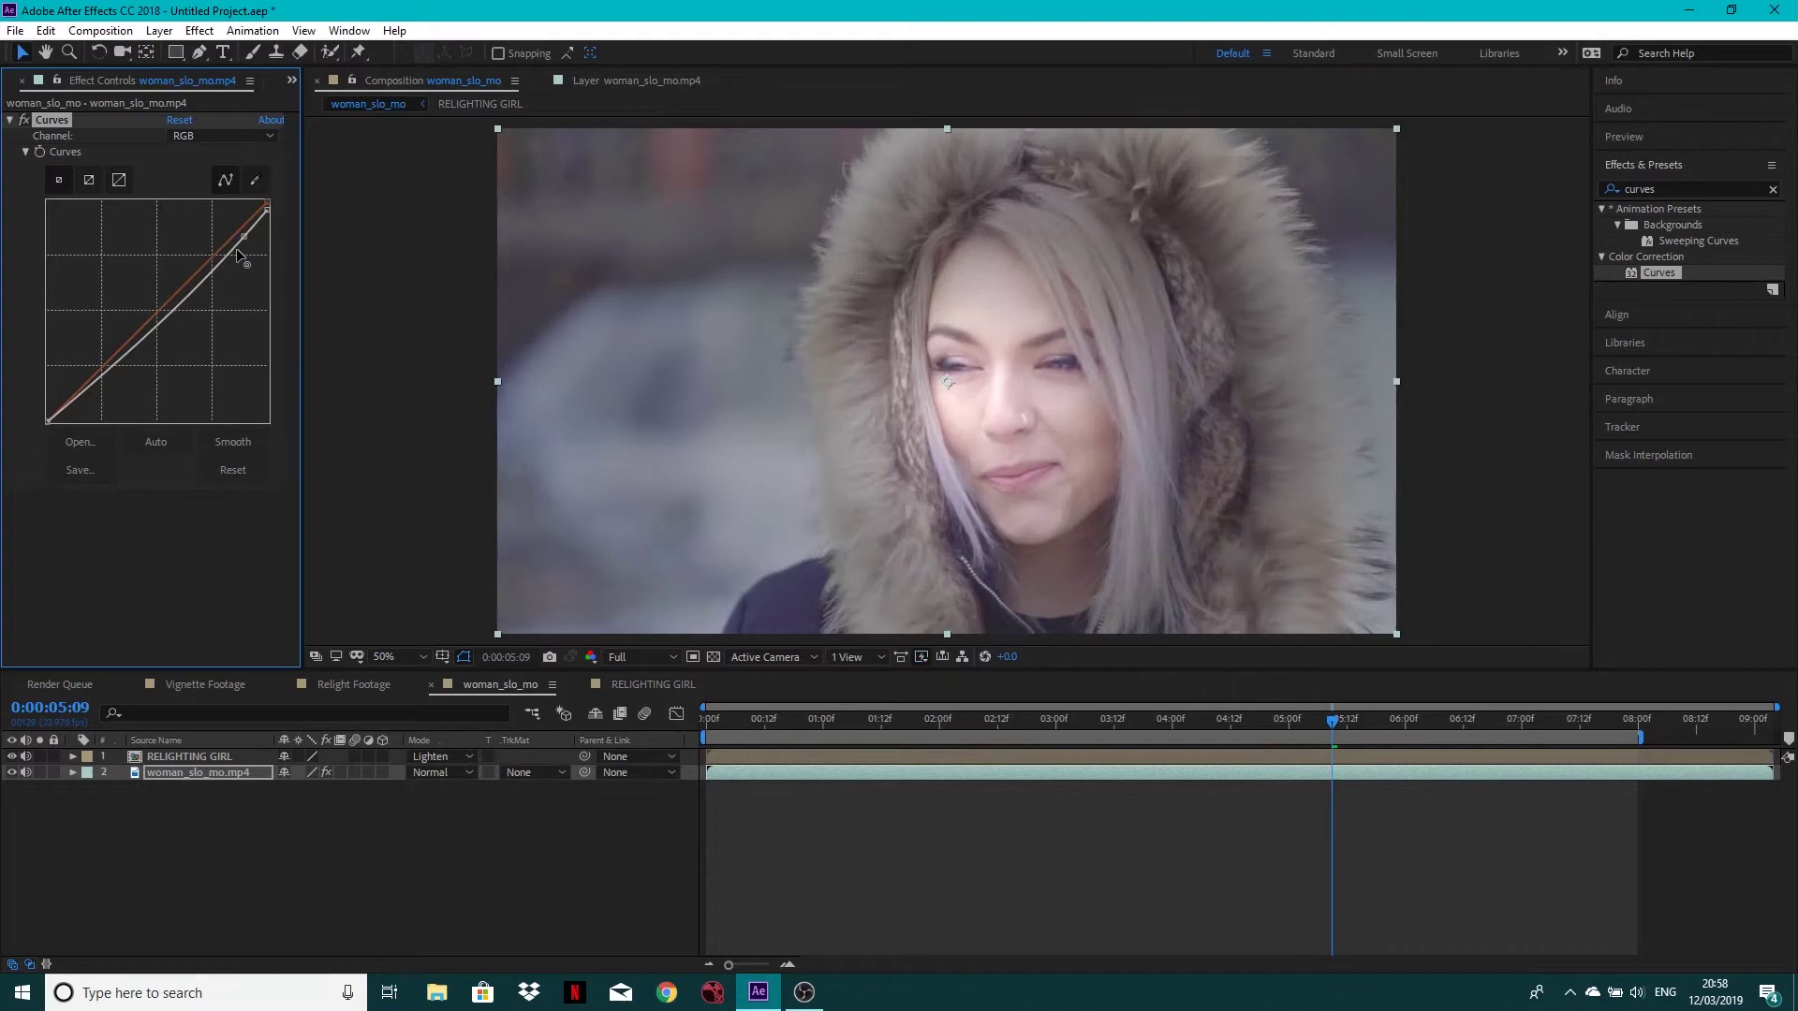
mouse_move(242, 237)
mouse_down()
mouse_move(245, 271)
mouse_move(236, 245)
mouse_move(268, 217)
mouse_up()
drag(137, 341, 136, 352)
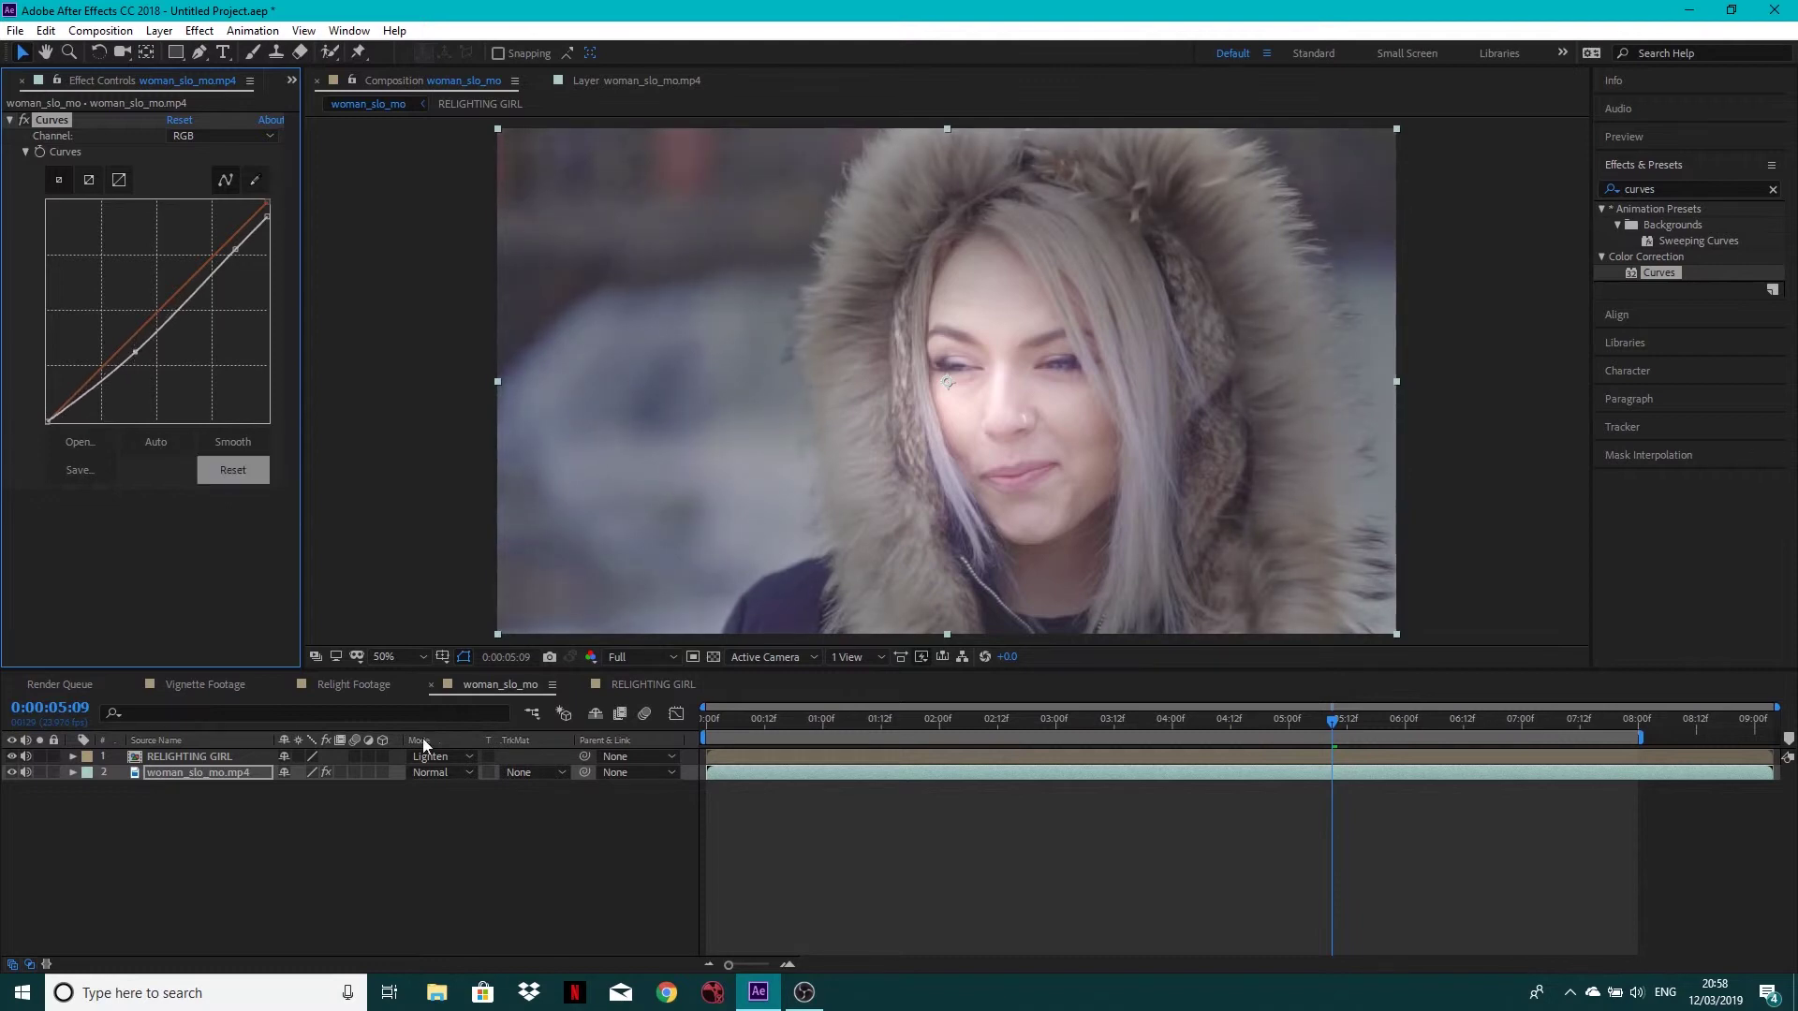
Toggle Curves off and on to compare, then go to frame 0:00:02:18.
click(24, 119)
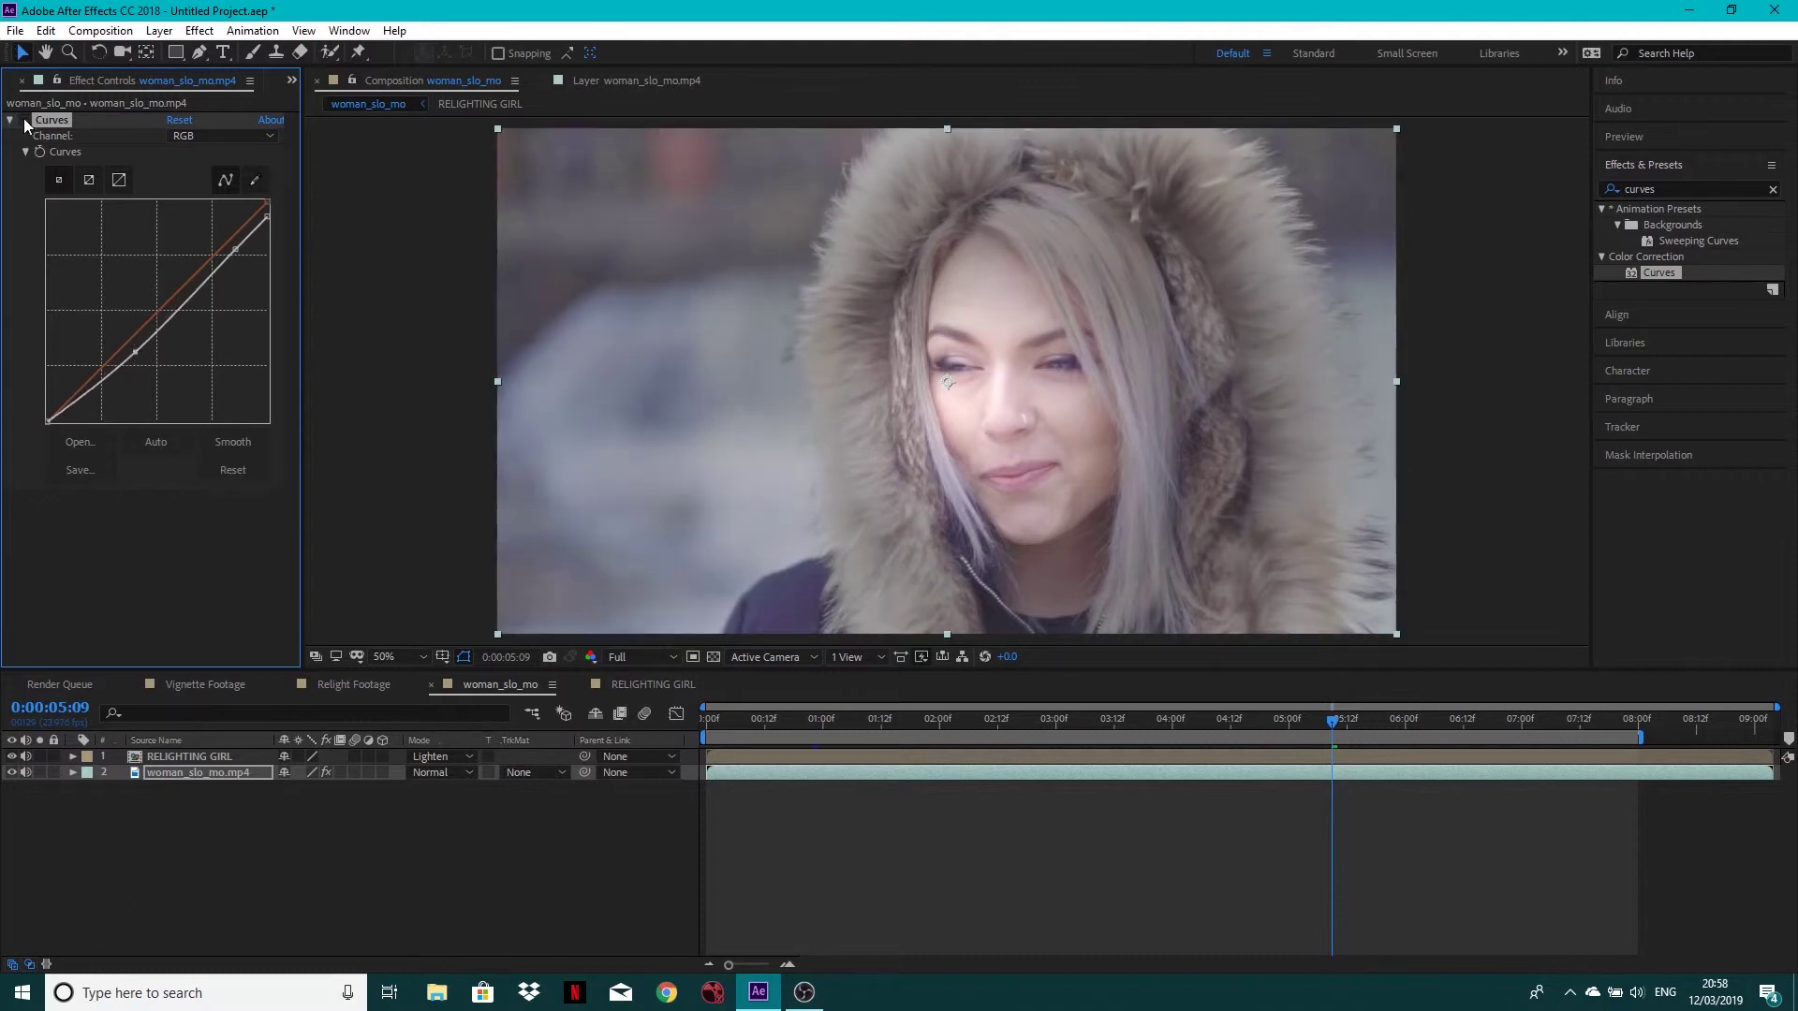
click(24, 120)
click(24, 120)
click(24, 119)
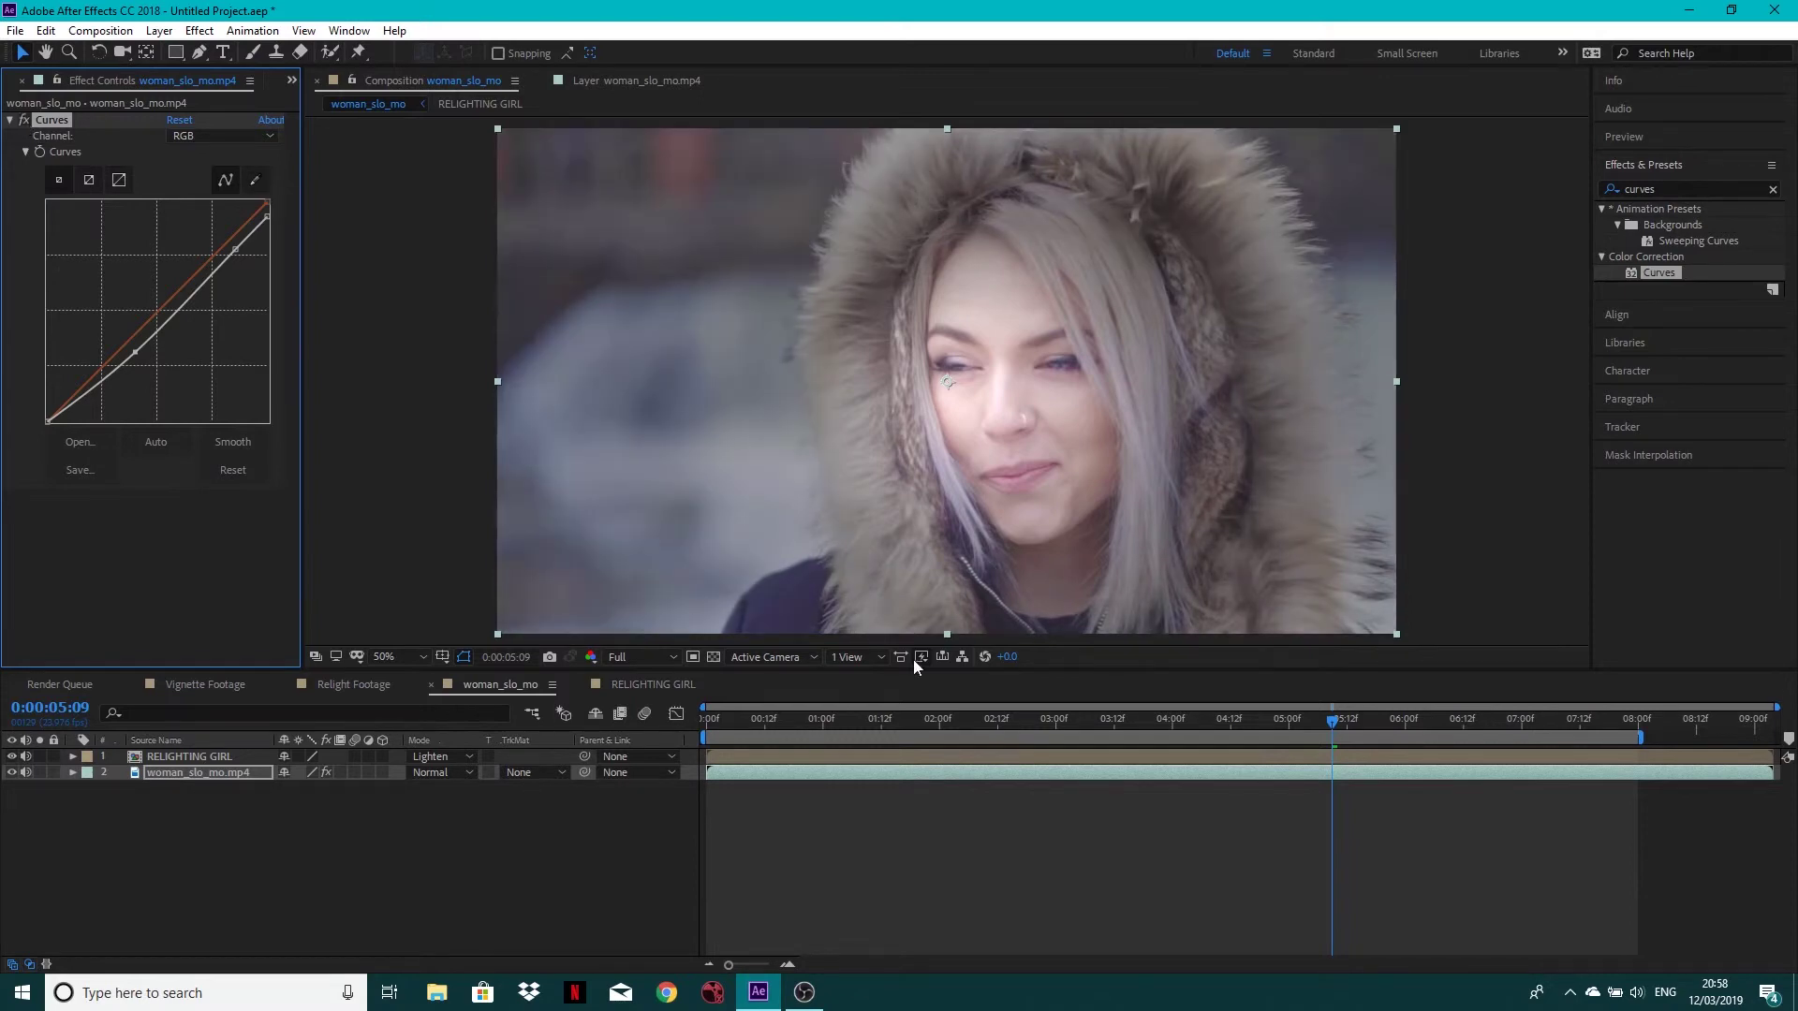
click(1030, 719)
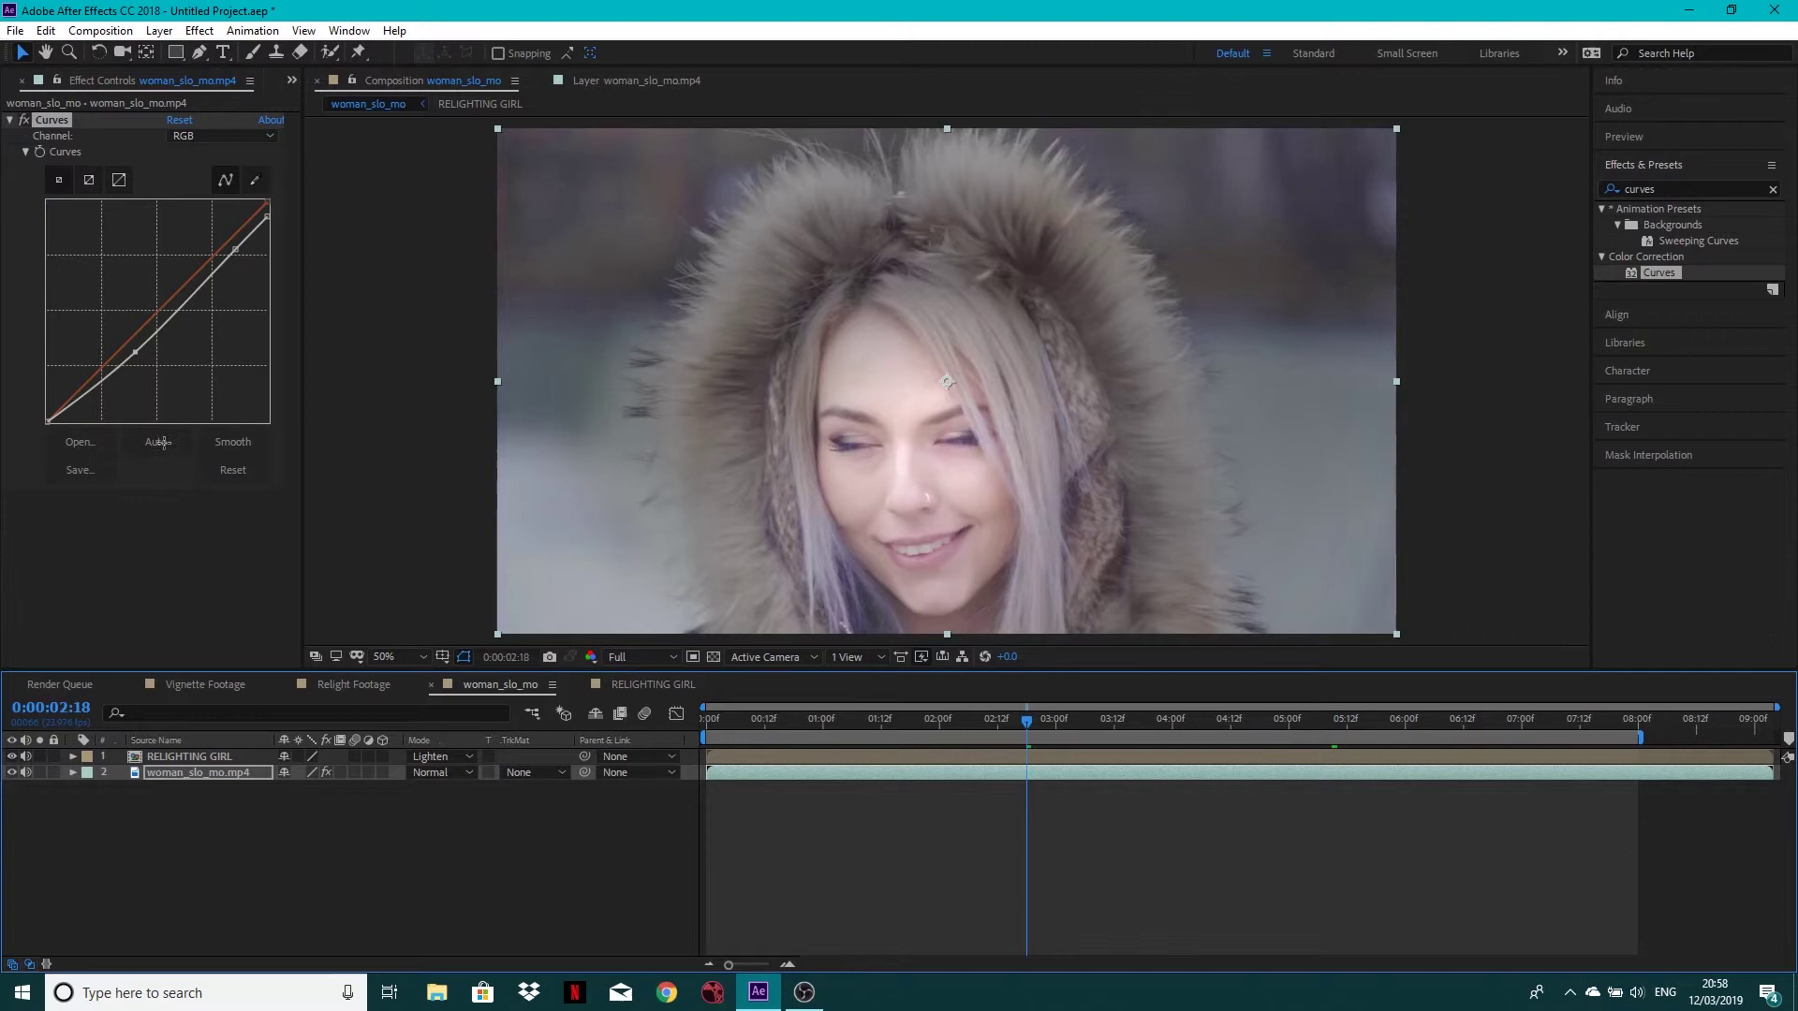
Add another copy of woman_slo_mo.mp4 from the Project panel as the top layer.
click(291, 80)
click(324, 103)
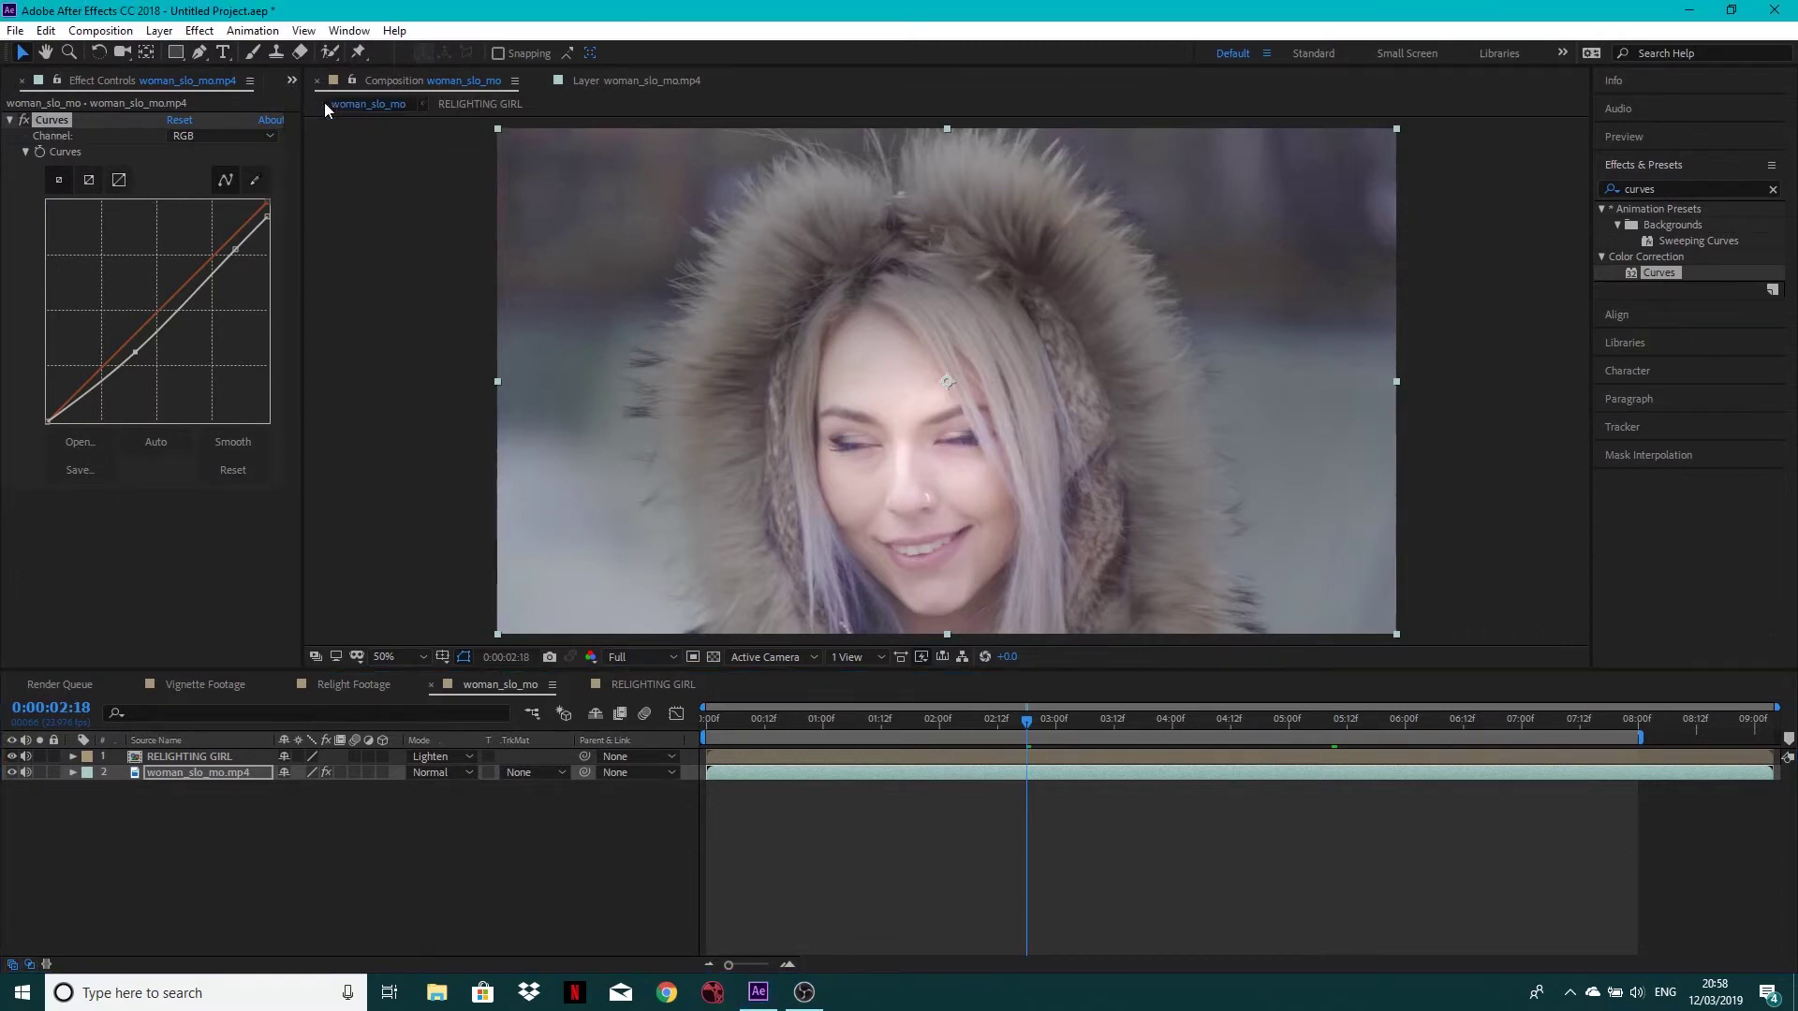
drag(74, 356, 112, 752)
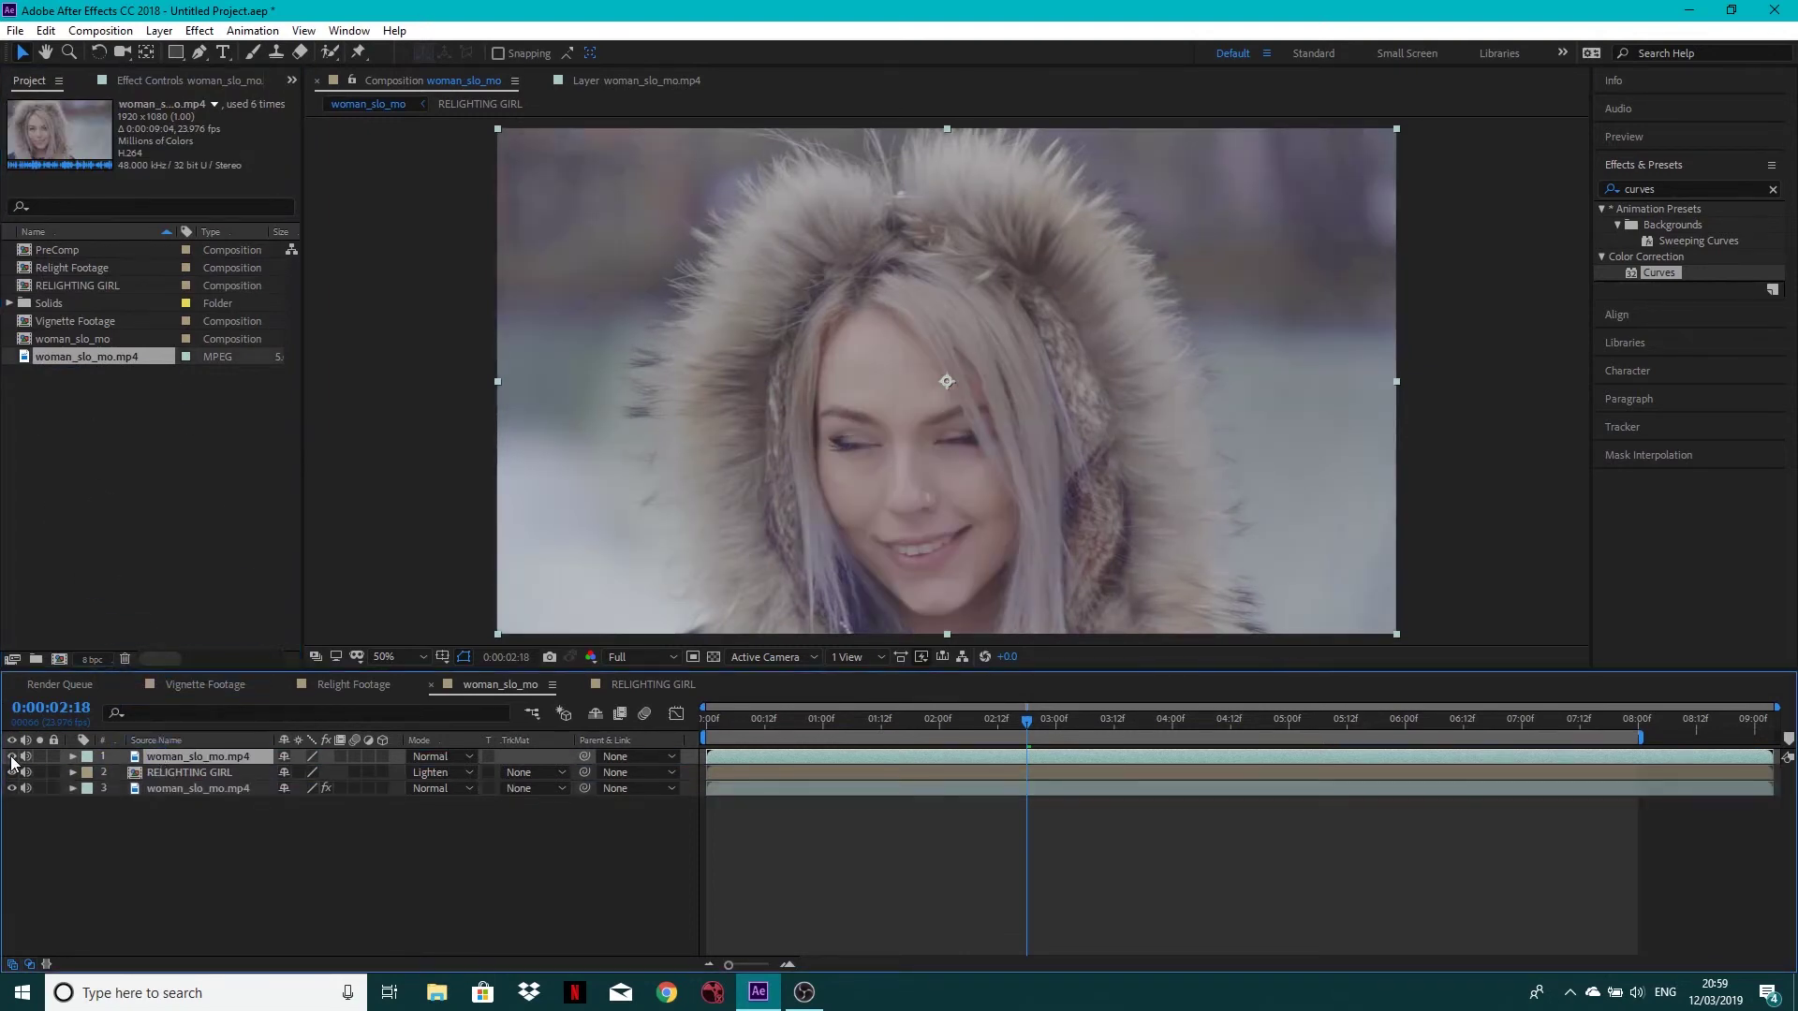
Switch off the new top layer and scrub ahead to frame 0:00:05:08.
click(11, 757)
click(11, 756)
click(11, 757)
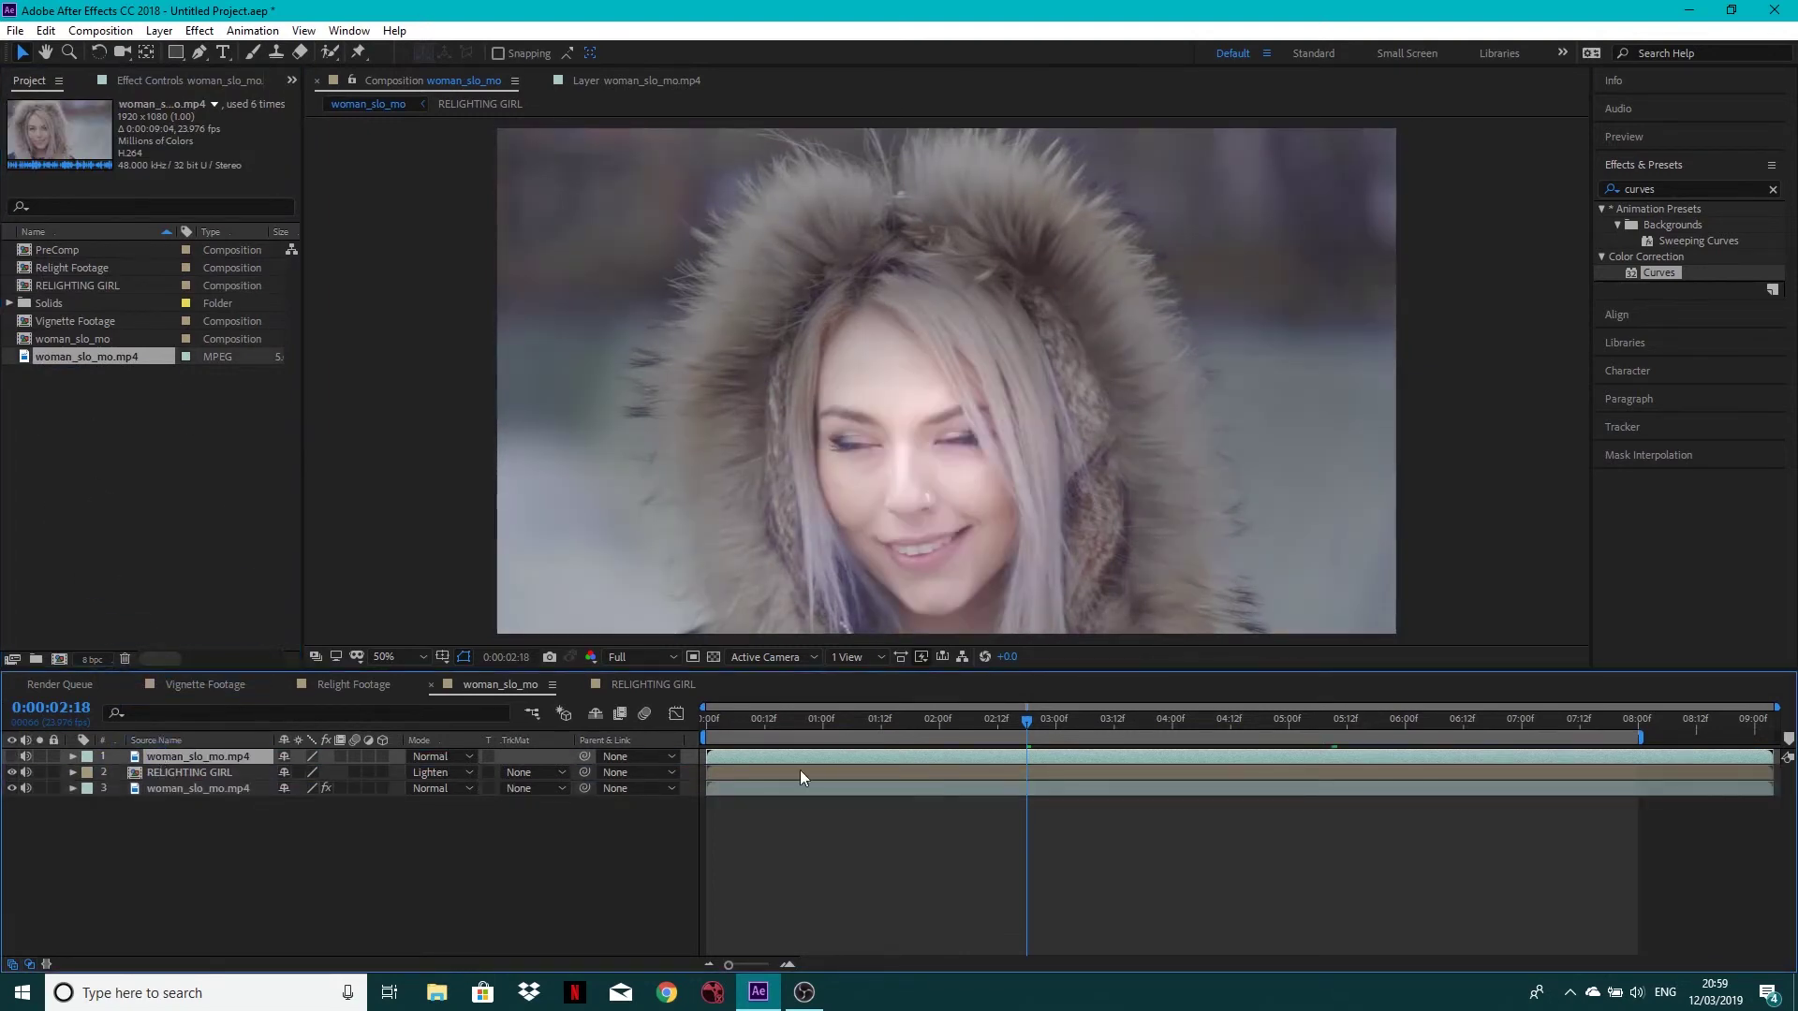
click(1120, 722)
drag(1123, 724, 1324, 721)
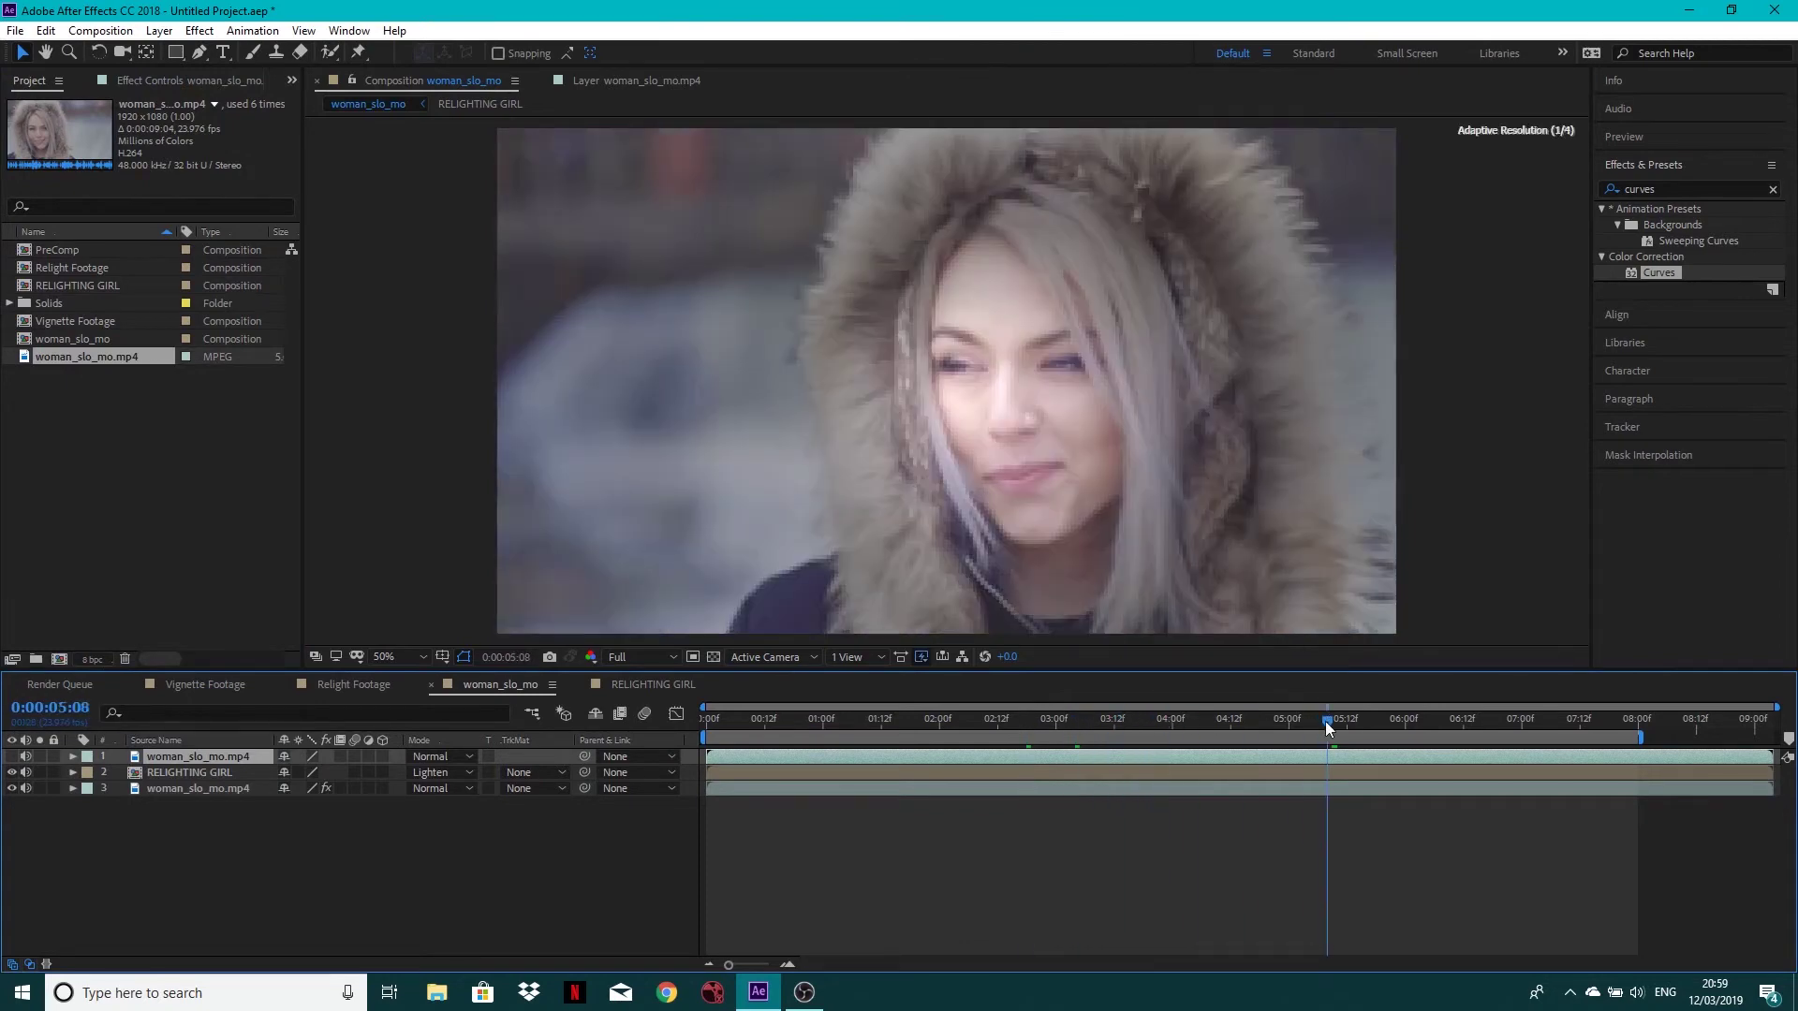